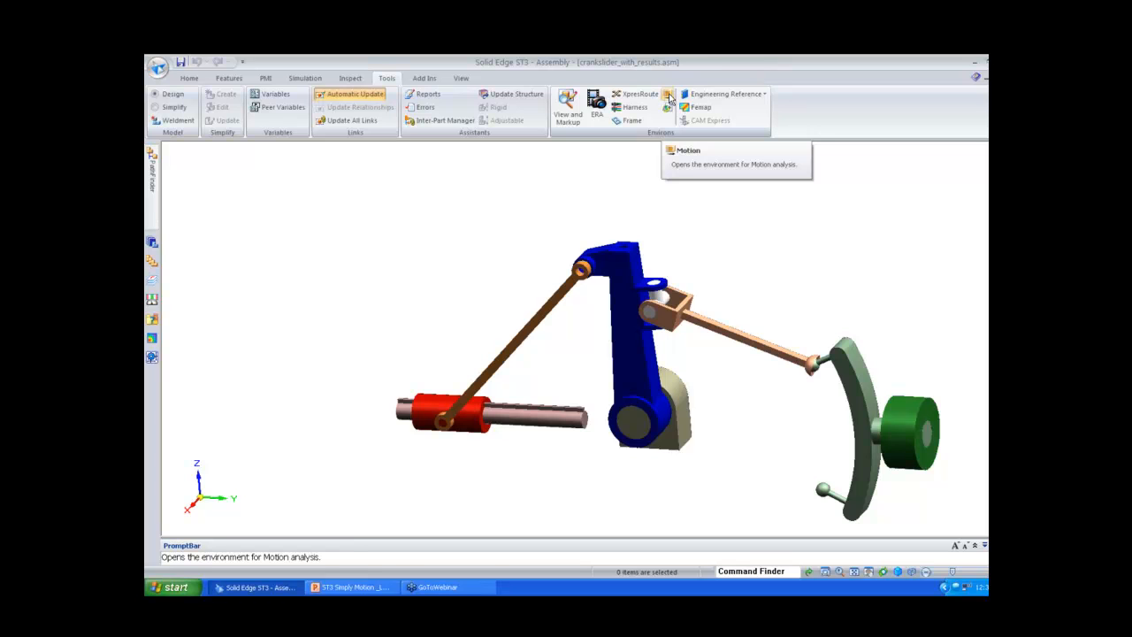
- Enter the Motion environment for the crank-slider assembly, automatically adding its new parts as grounded or moving, and dismiss the messages
{"action": "left_click", "coordinate": [669, 98]}
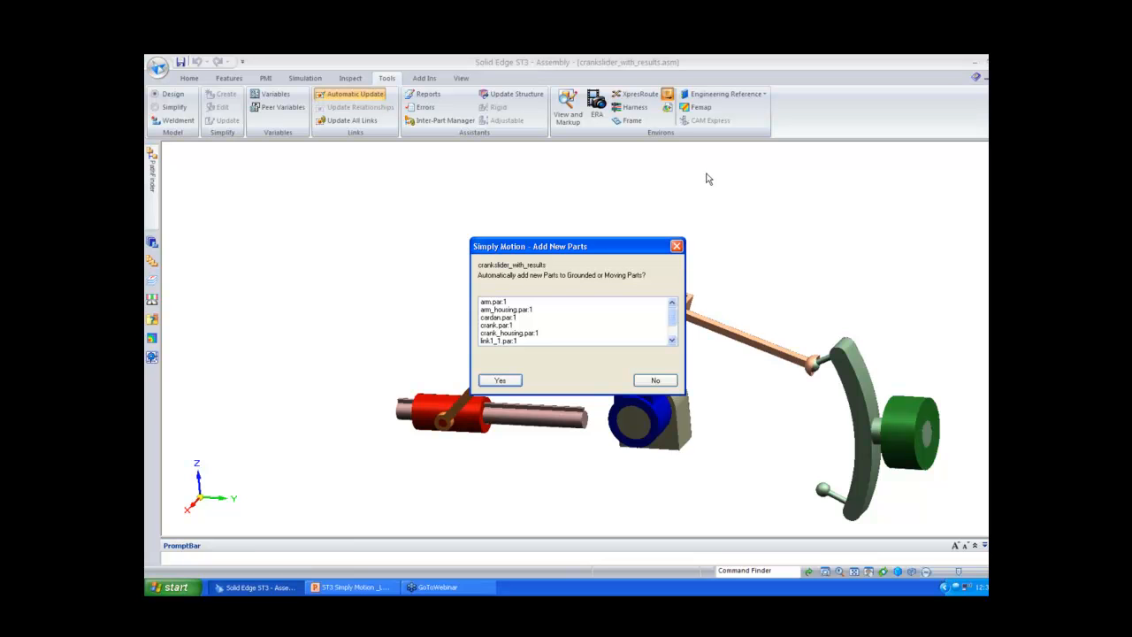
{"action": "left_click", "coordinate": [498, 380]}
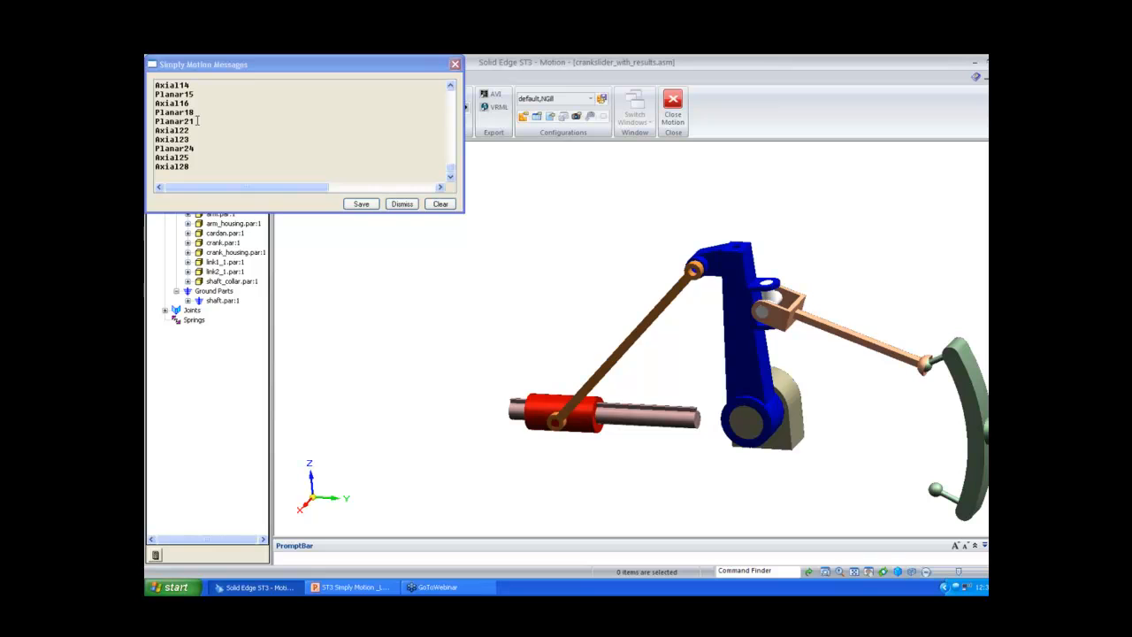
{"action": "left_click", "coordinate": [400, 204]}
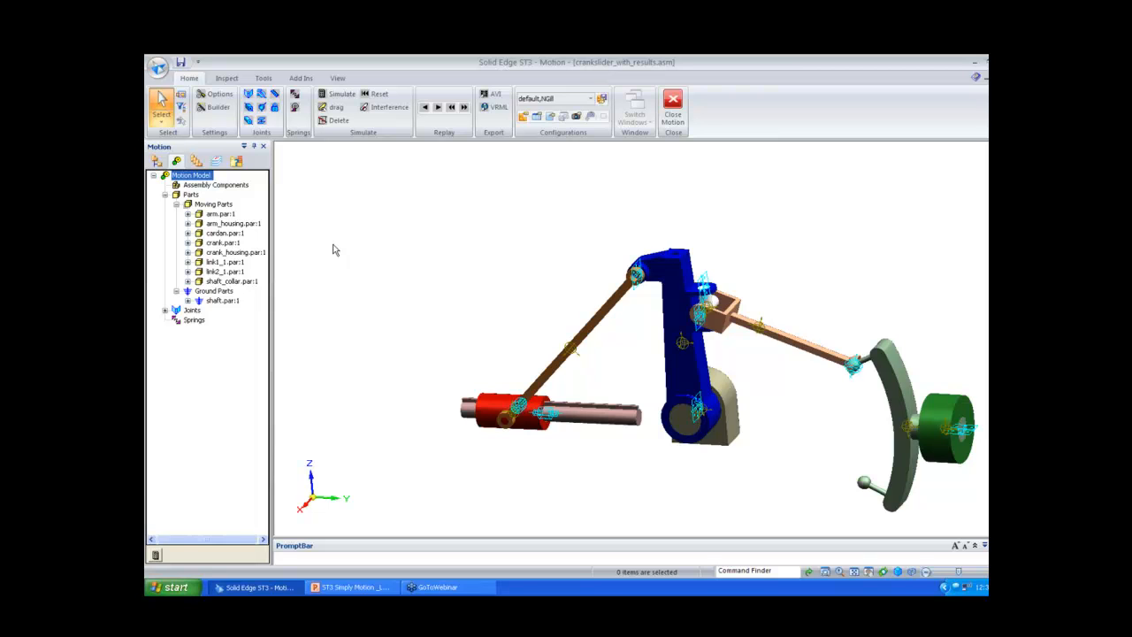
- Examine which crank-slider components are classed as moving and ground parts, highlighting shaft.par:1 in the model
{"action": "left_click", "coordinate": [177, 204]}
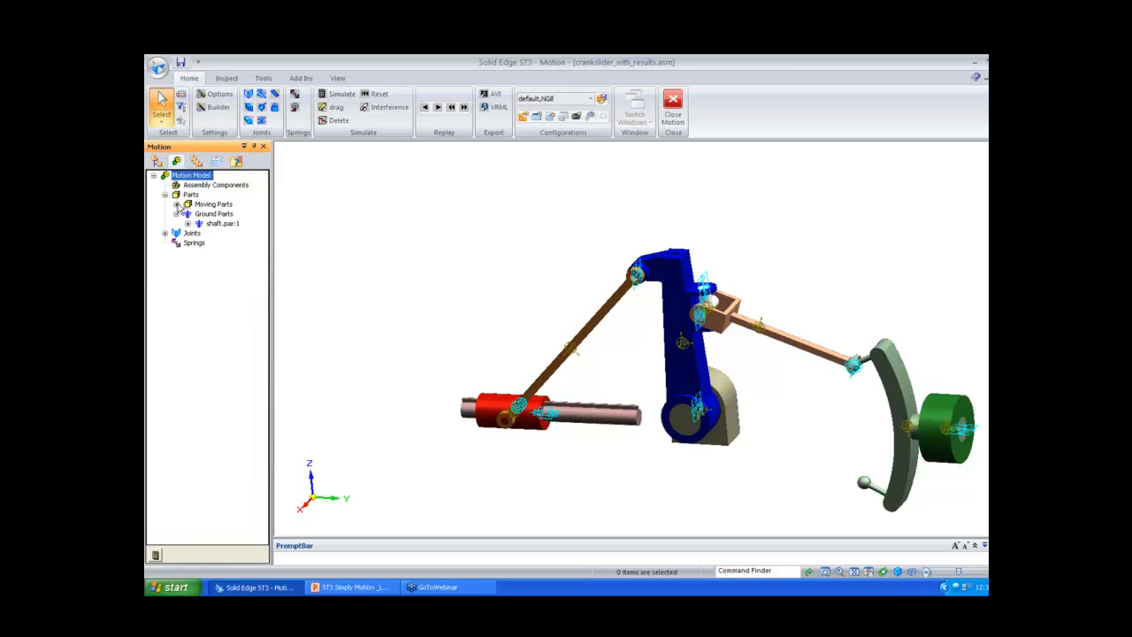
{"action": "left_click", "coordinate": [177, 214]}
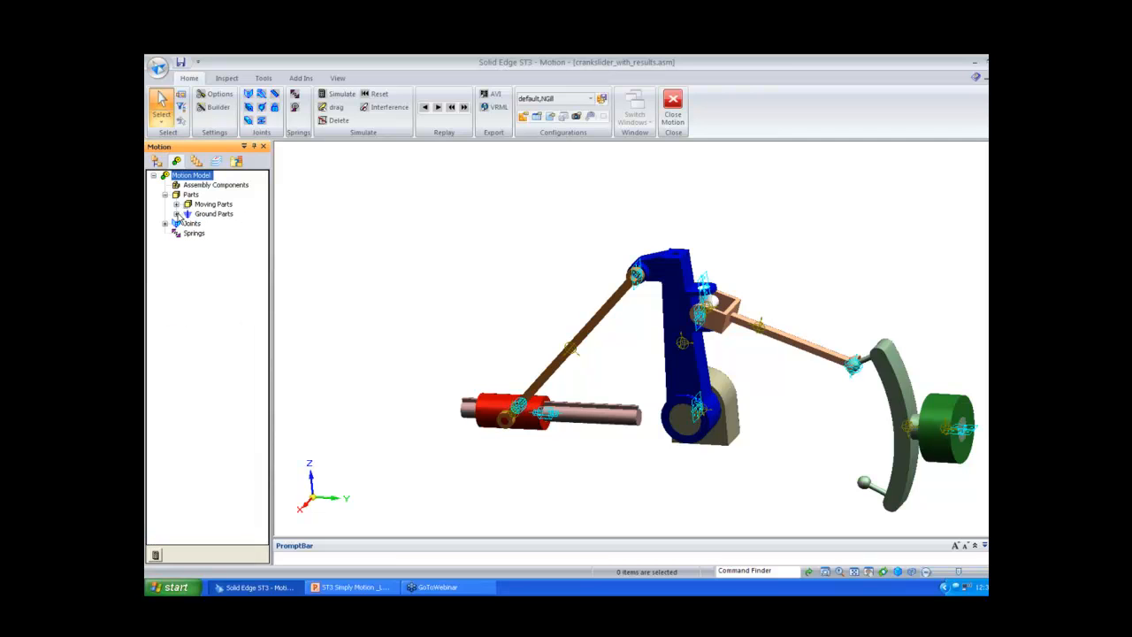
{"action": "left_click", "coordinate": [177, 214]}
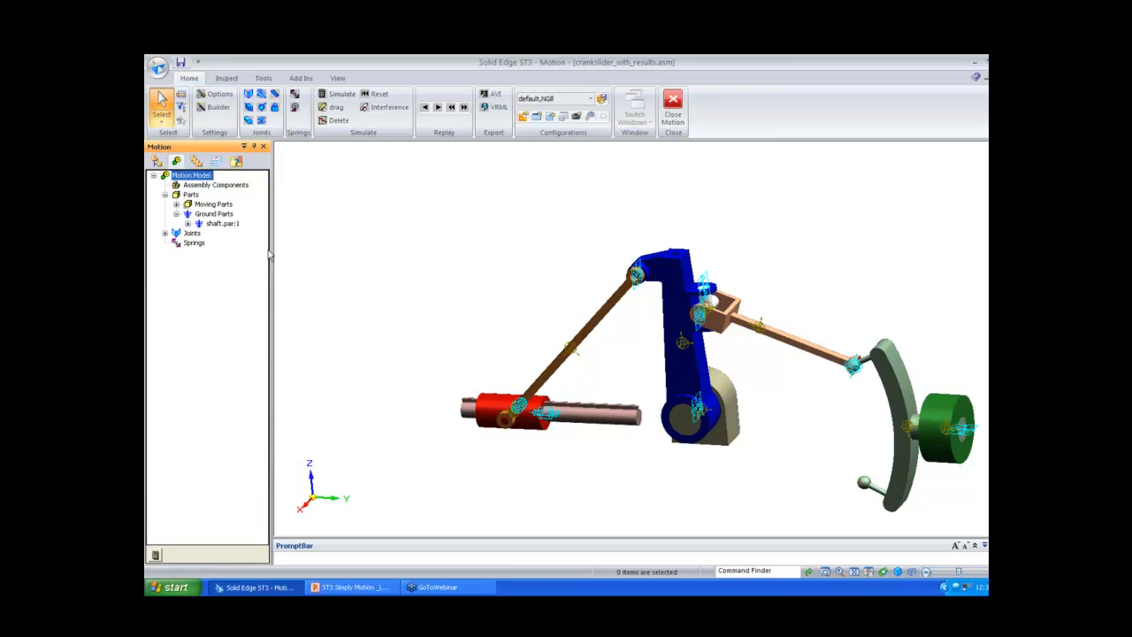
{"action": "left_click", "coordinate": [223, 224]}
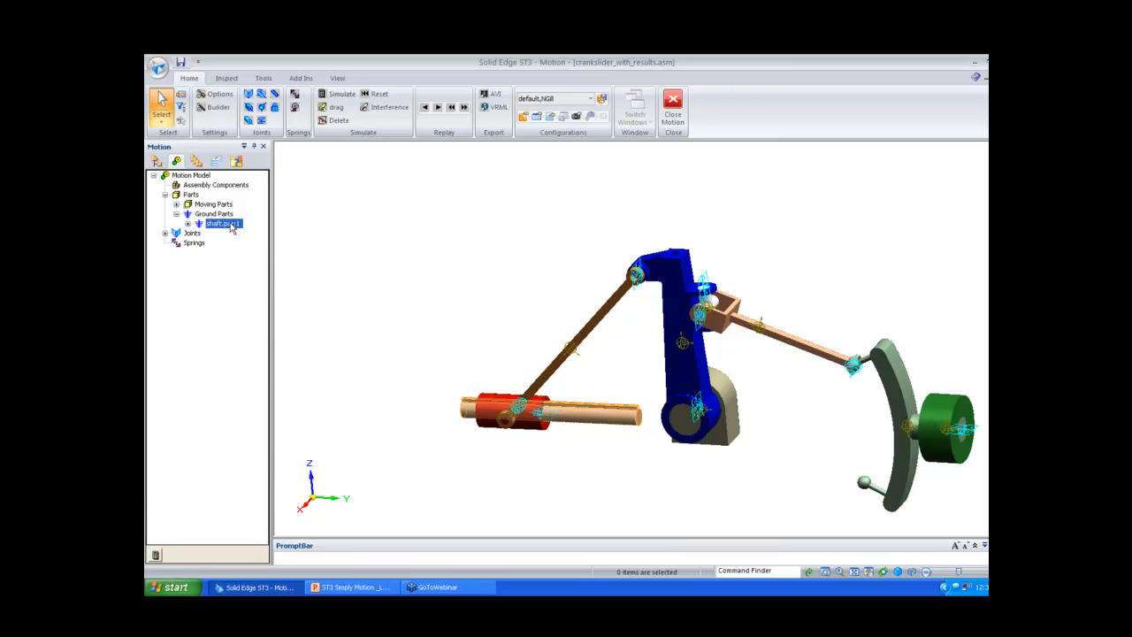
{"action": "left_click", "coordinate": [176, 205]}
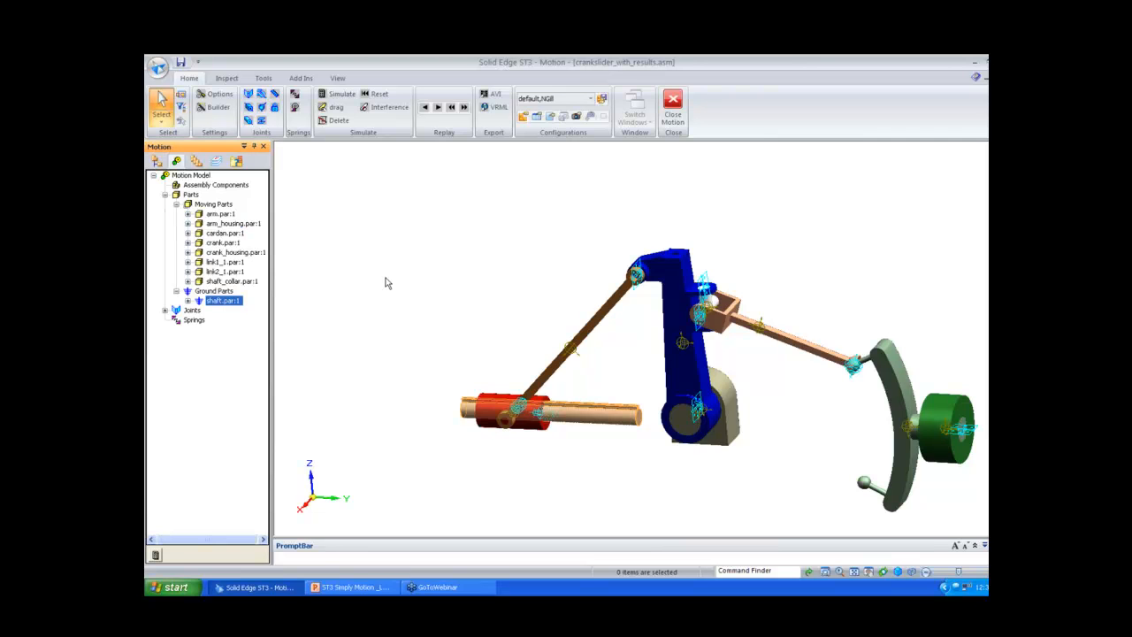
- Examine the motion model's joints, inspecting the relationships and components behind the Revolute and Axial28 joints
{"action": "left_click", "coordinate": [166, 310]}
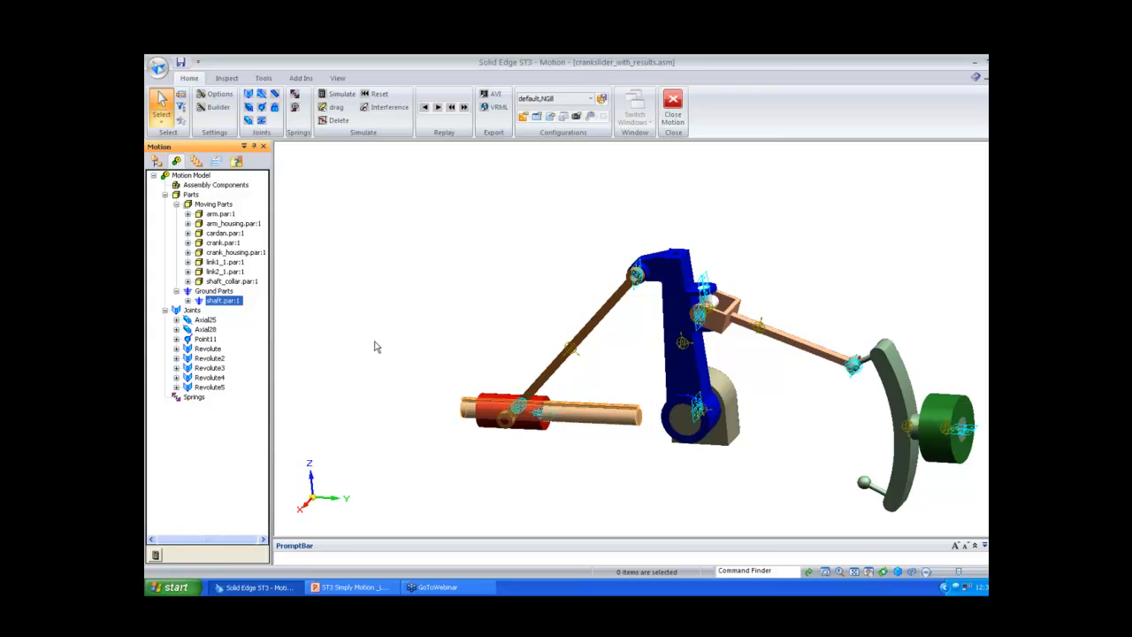
{"action": "left_click", "coordinate": [176, 348]}
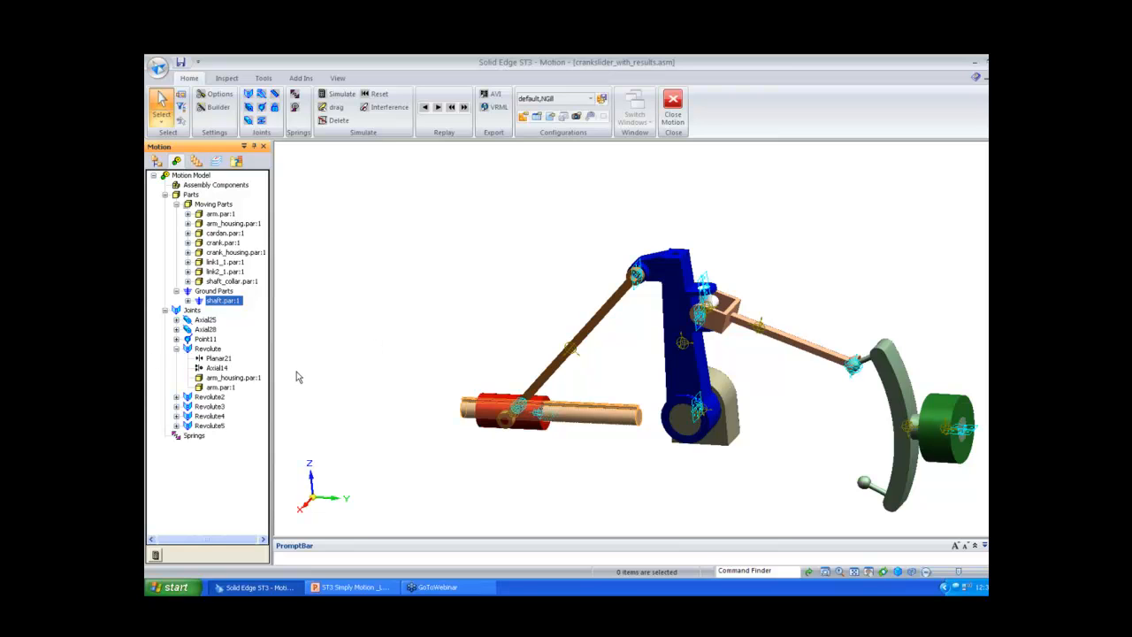
{"action": "left_click", "coordinate": [217, 367]}
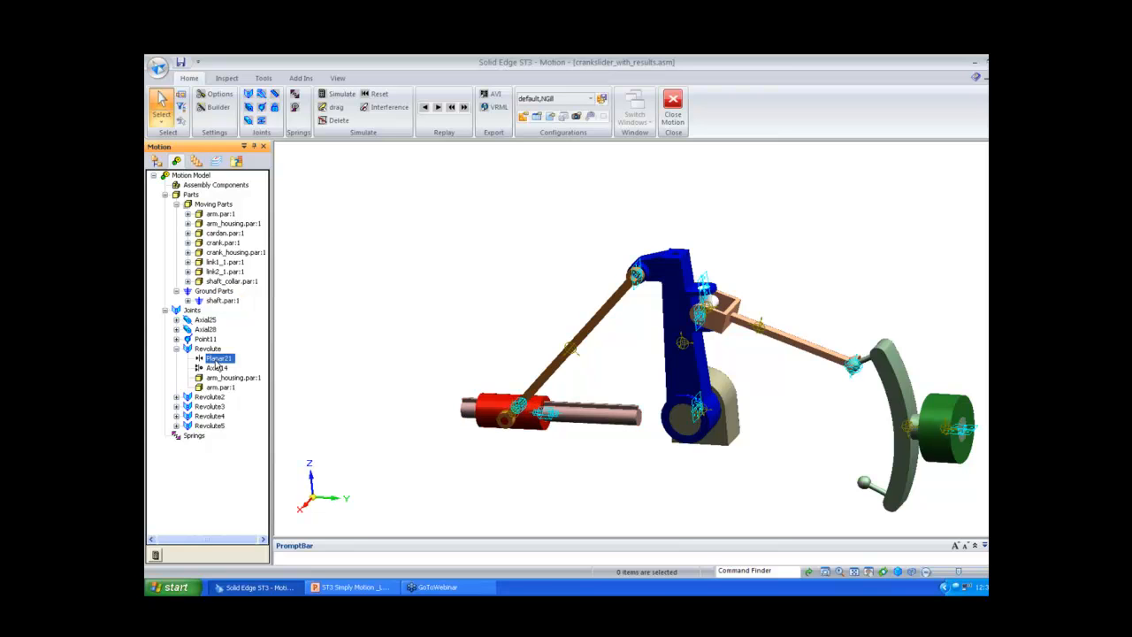
{"action": "left_click", "coordinate": [209, 378]}
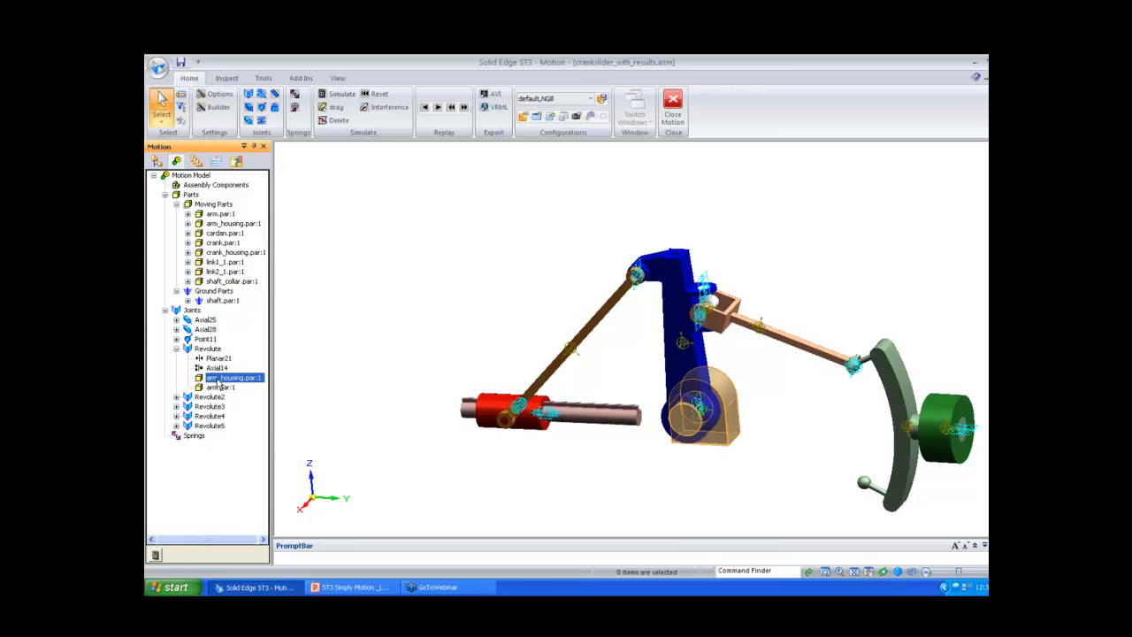
{"action": "left_click", "coordinate": [218, 388]}
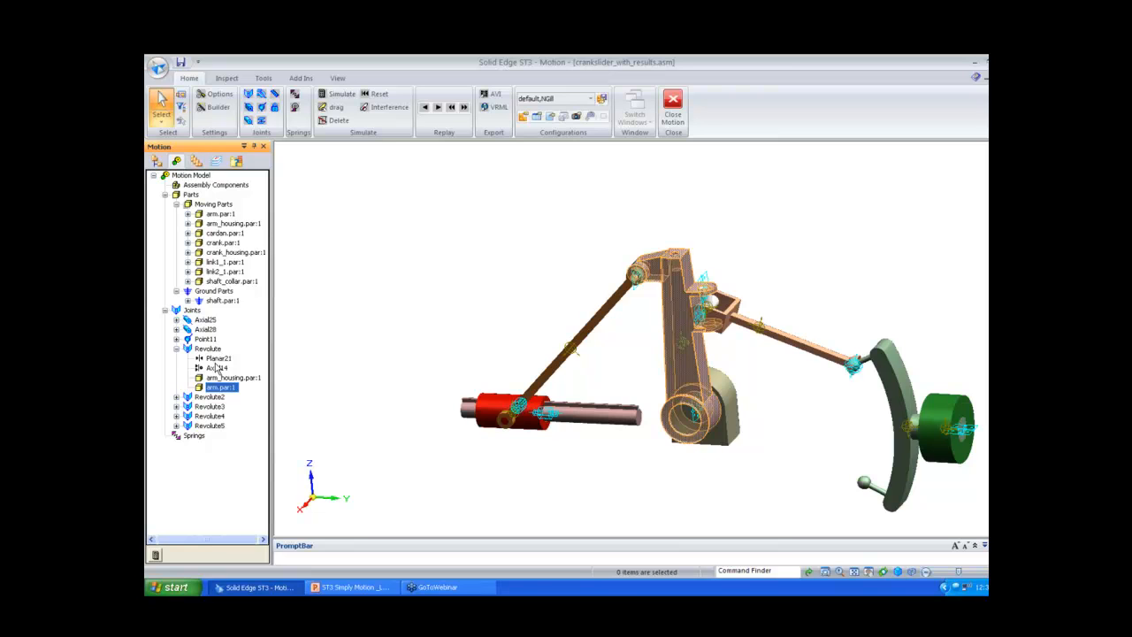
{"action": "left_click", "coordinate": [176, 330]}
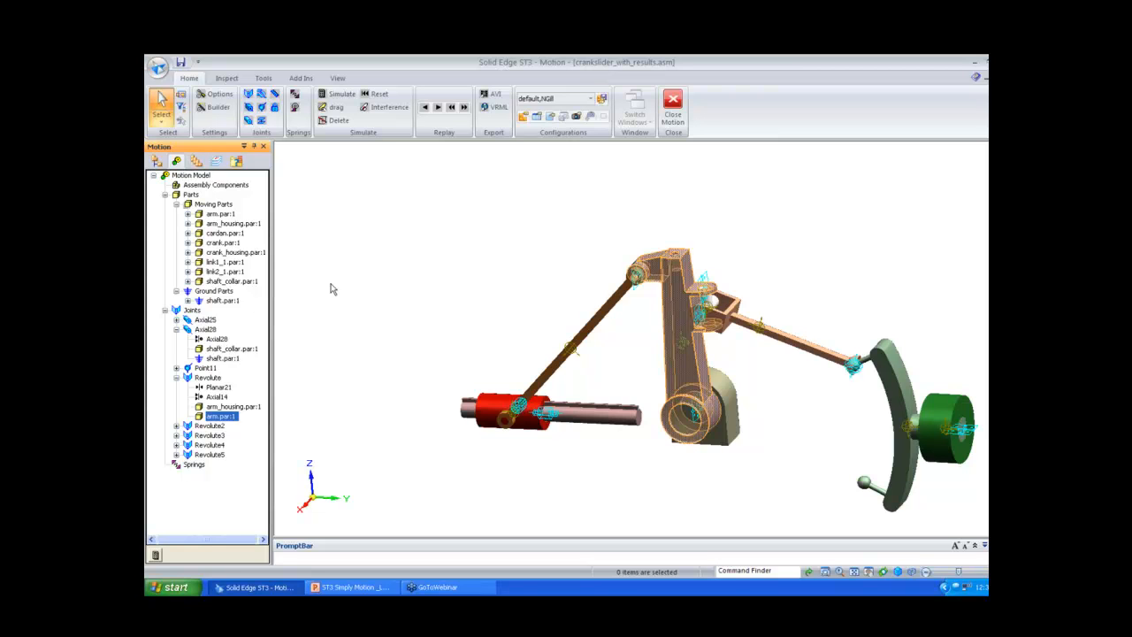
- Leave the Motion environment, close the crank-slider assembly and open the Asm2 assembly
{"action": "left_click", "coordinate": [675, 104]}
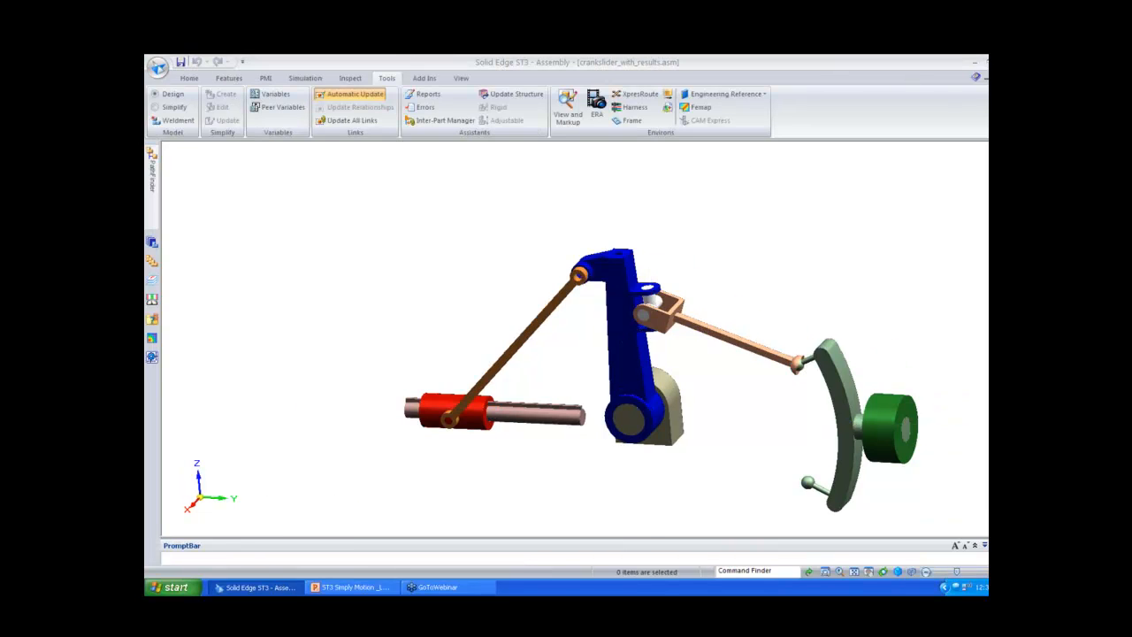
{"action": "left_click", "coordinate": [591, 372]}
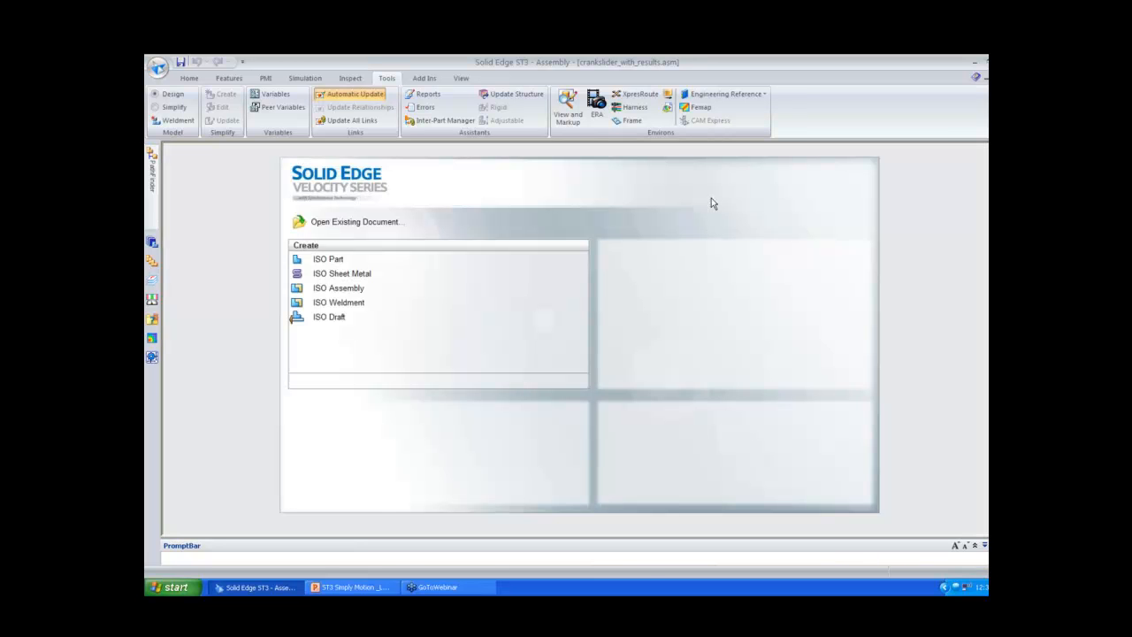
{"action": "left_click", "coordinate": [349, 235]}
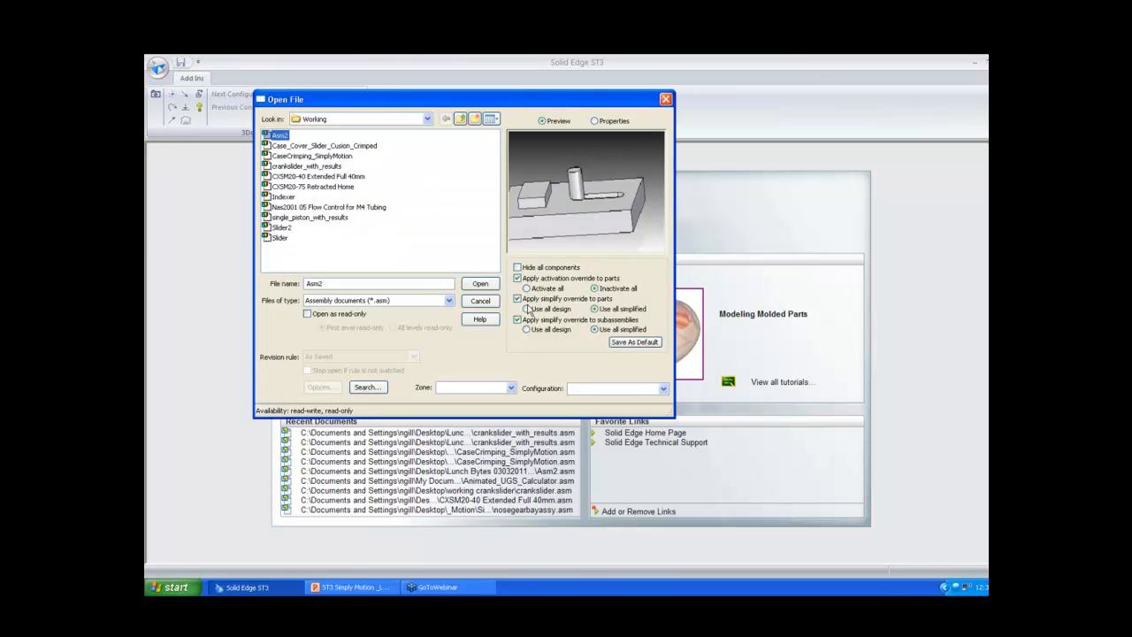
{"action": "left_click", "coordinate": [481, 284]}
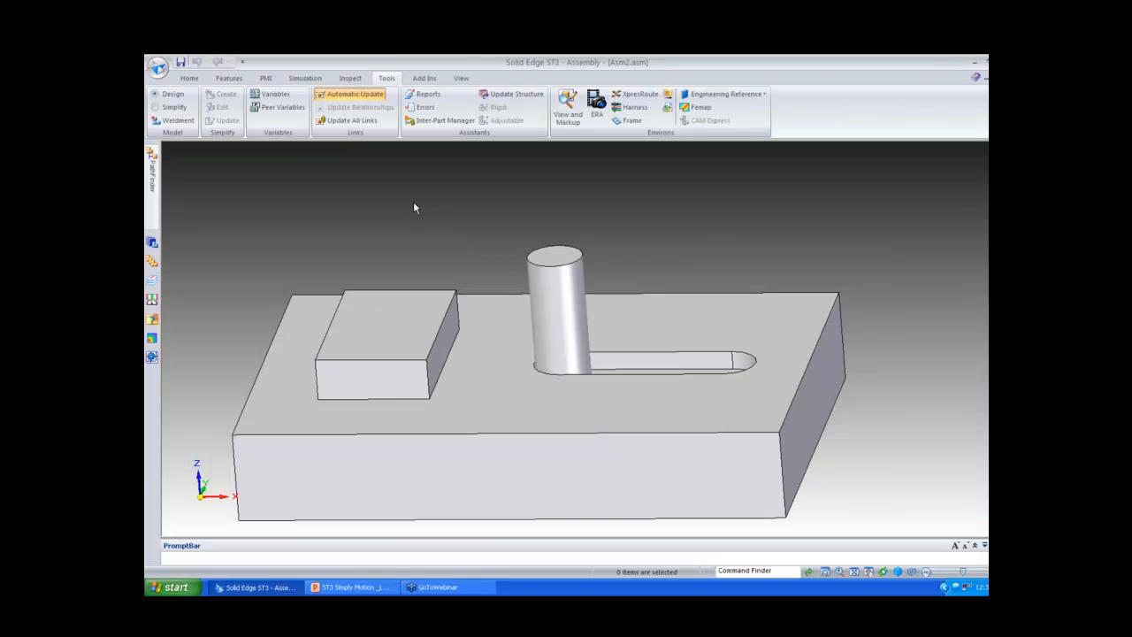
- Enter the Motion environment for Asm2 without automatically adding its parts, and start the Motion Builder
{"action": "key", "text": "ctrl+j"}
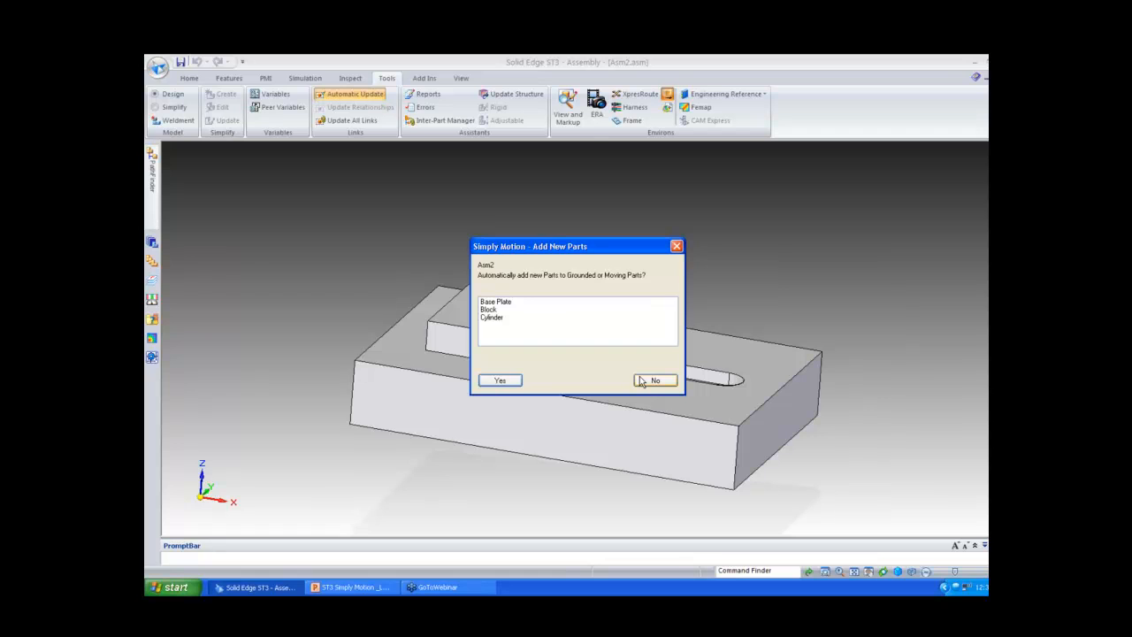
{"action": "left_click", "coordinate": [644, 380]}
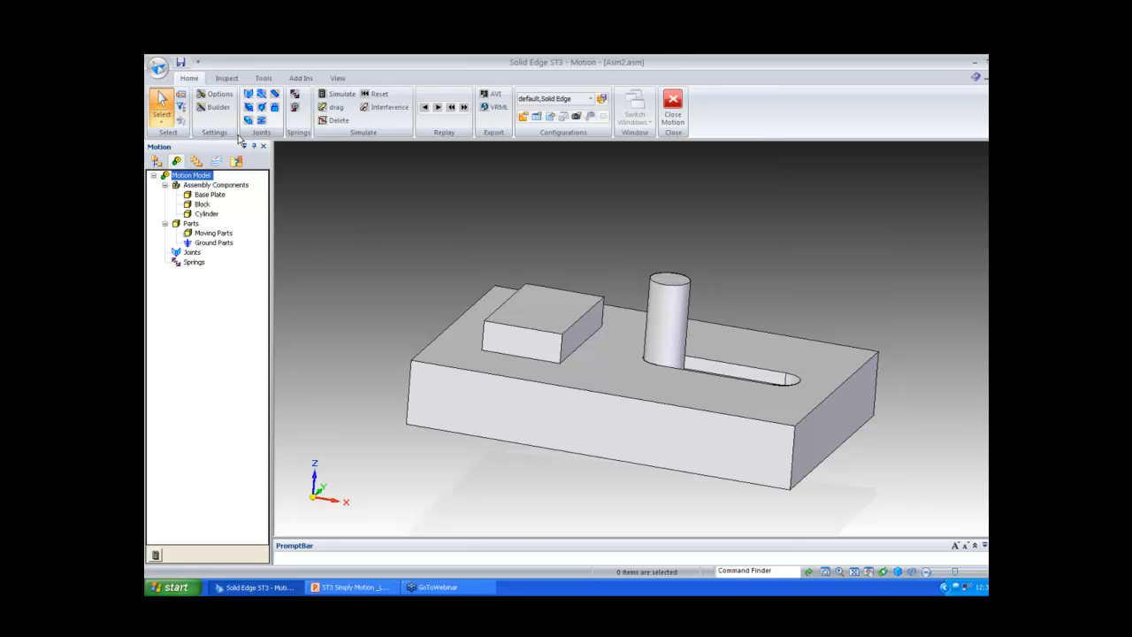
{"action": "left_click", "coordinate": [215, 112]}
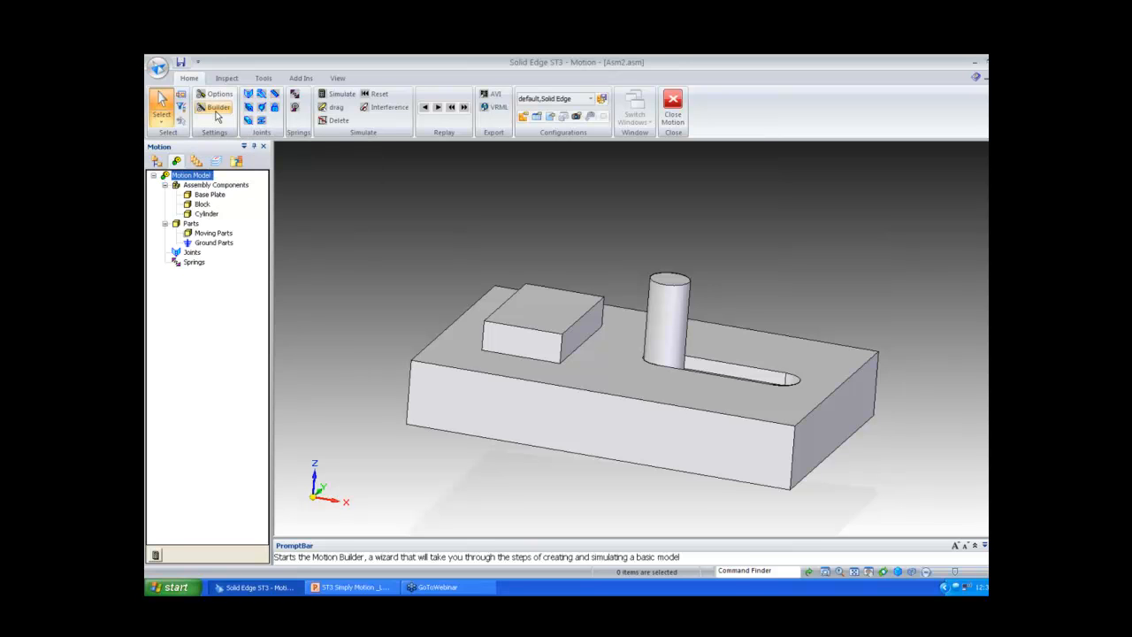
{"action": "left_click", "coordinate": [216, 108]}
{"action": "left_click_drag", "start_coordinate": [495, 196], "coordinate": [468, 186]}
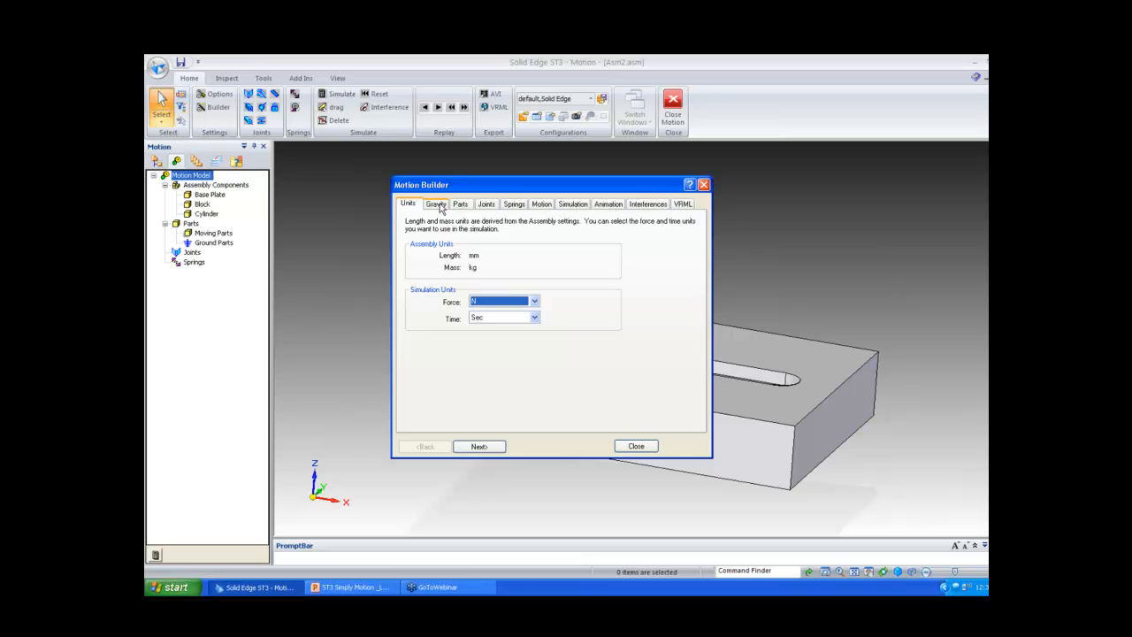
- Turn gravity on to view its acceleration and direction parameters, and switch it off again
{"action": "left_click", "coordinate": [439, 206]}
{"action": "left_click", "coordinate": [416, 247]}
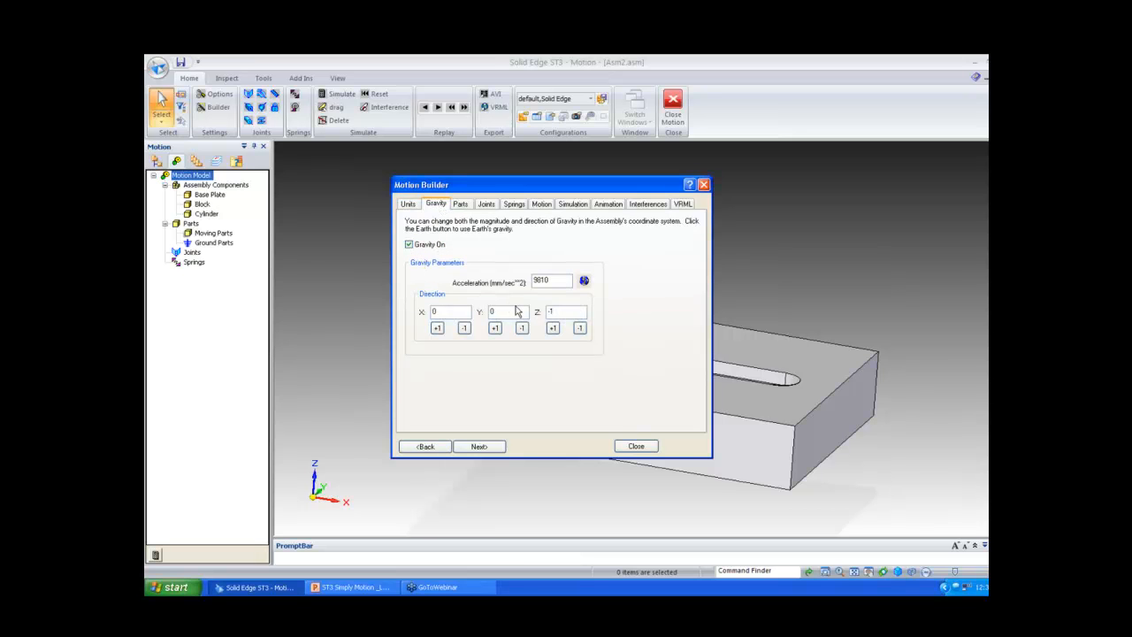
{"action": "left_click", "coordinate": [410, 245]}
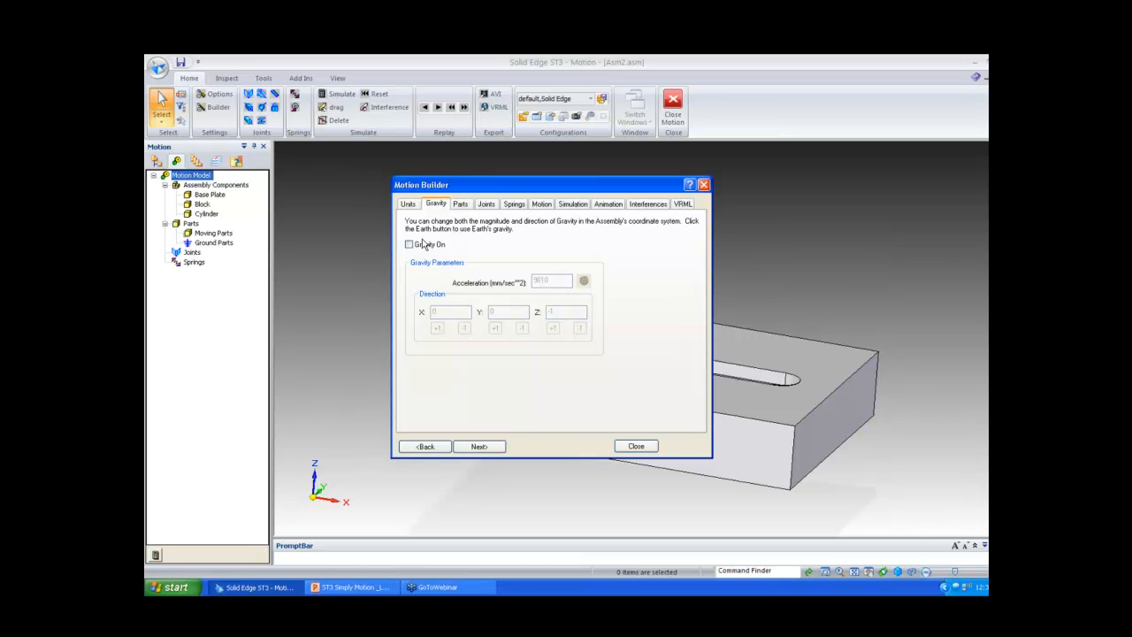
- Assign the Base Plate component to the ground parts of the motion model
{"action": "left_click", "coordinate": [460, 204]}
{"action": "left_click_drag", "start_coordinate": [502, 189], "coordinate": [480, 181]}
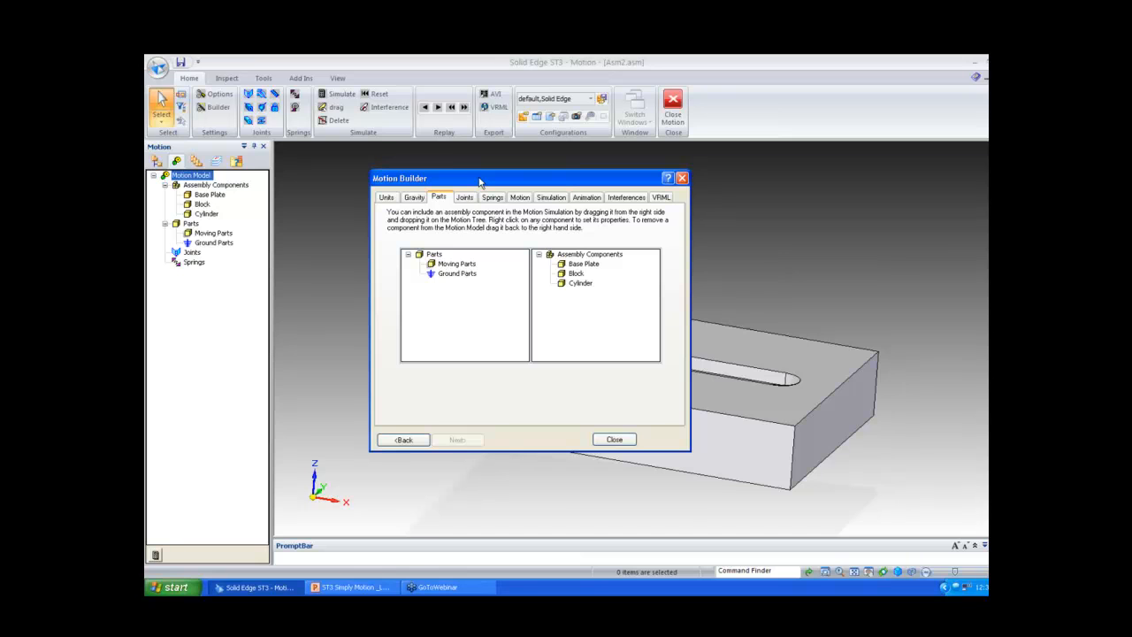
{"action": "left_click", "coordinate": [585, 266]}
{"action": "left_click_drag", "start_coordinate": [589, 268], "coordinate": [457, 282]}
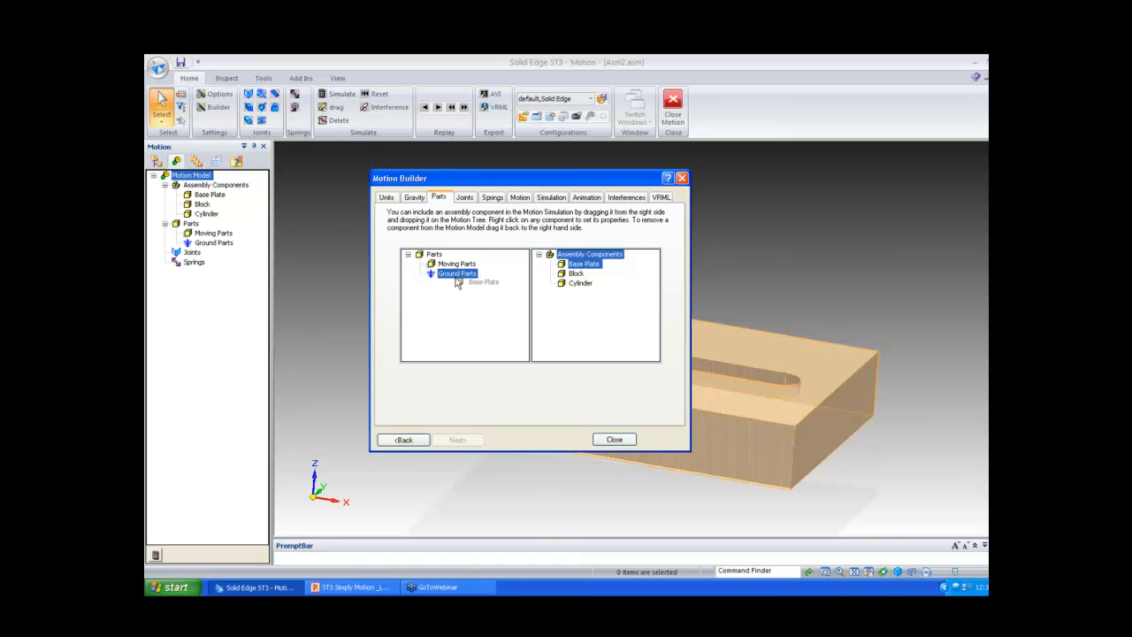
{"action": "left_click_drag", "start_coordinate": [457, 282], "coordinate": [458, 282]}
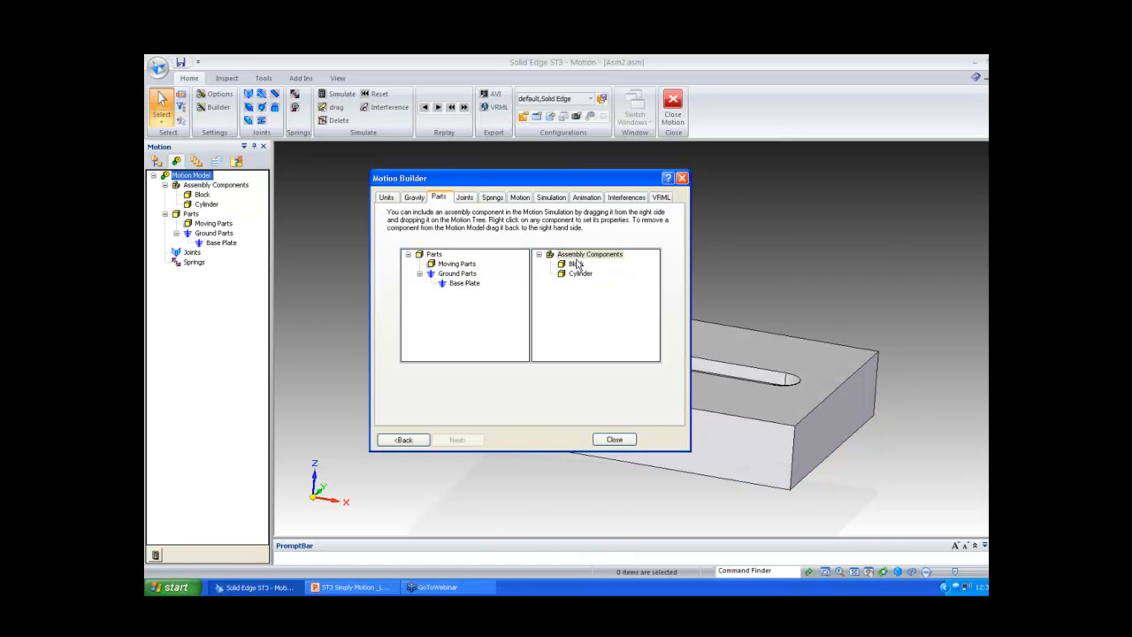
- Assign the Block and Cylinder components to the moving parts of the motion model
{"action": "left_click", "coordinate": [577, 265]}
{"action": "left_click_drag", "start_coordinate": [577, 266], "coordinate": [458, 264]}
{"action": "left_click_drag", "start_coordinate": [571, 267], "coordinate": [457, 263]}
- Start a translational joint between the Cylinder and the Base Plate, located at the cylinder's top face and directed along the plate's rear long edge
{"action": "left_click_drag", "start_coordinate": [567, 183], "coordinate": [403, 170]}
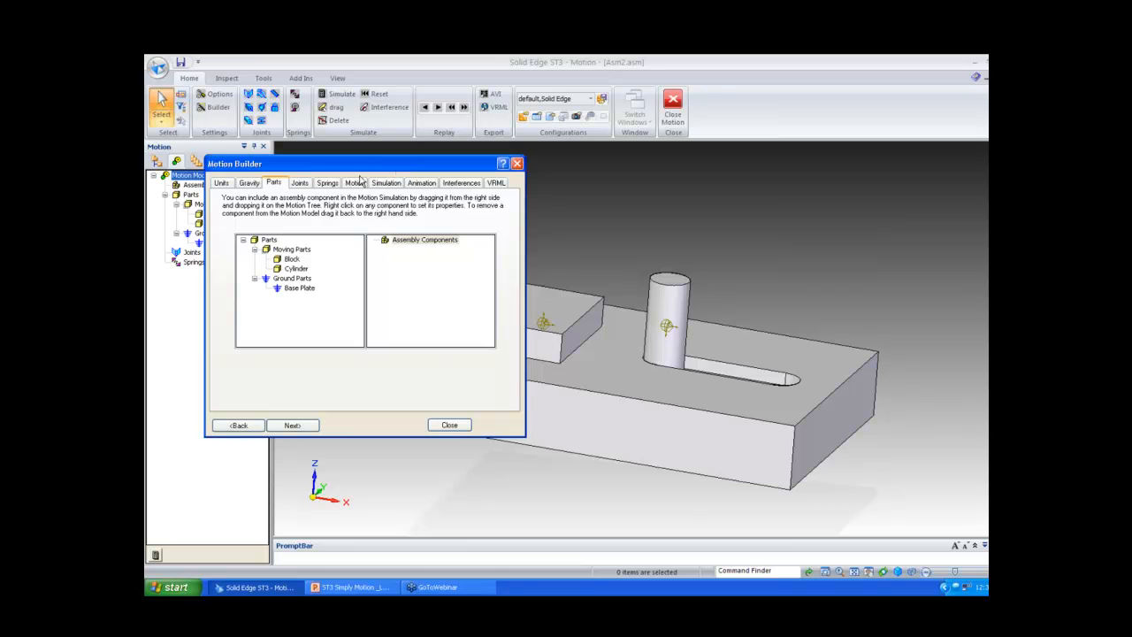
{"action": "left_click", "coordinate": [300, 183]}
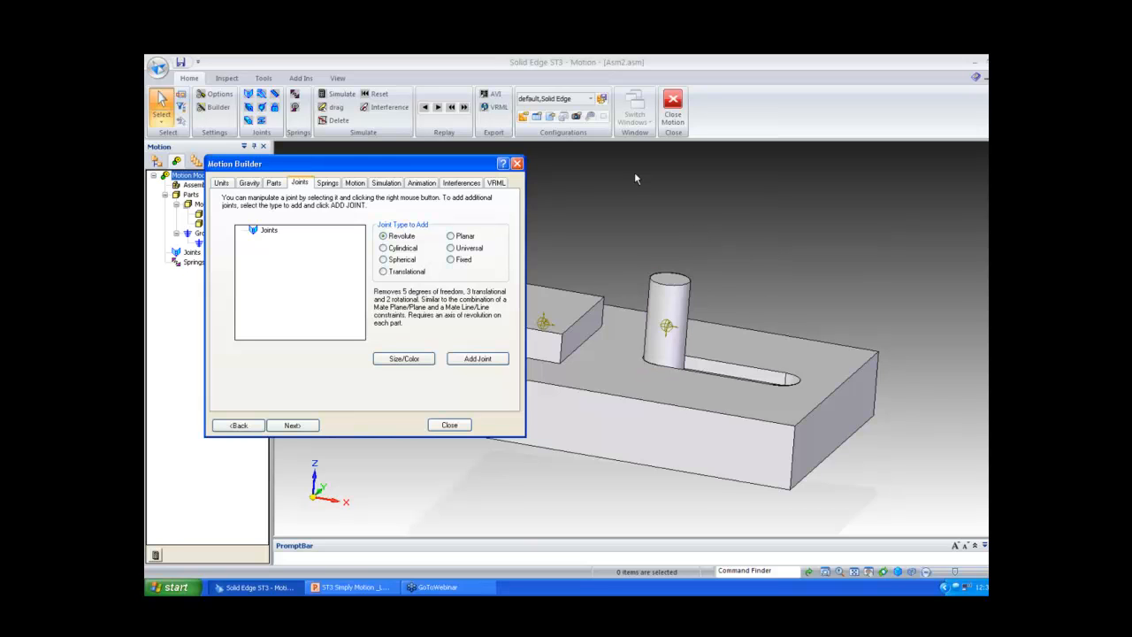
{"action": "left_click", "coordinate": [383, 270]}
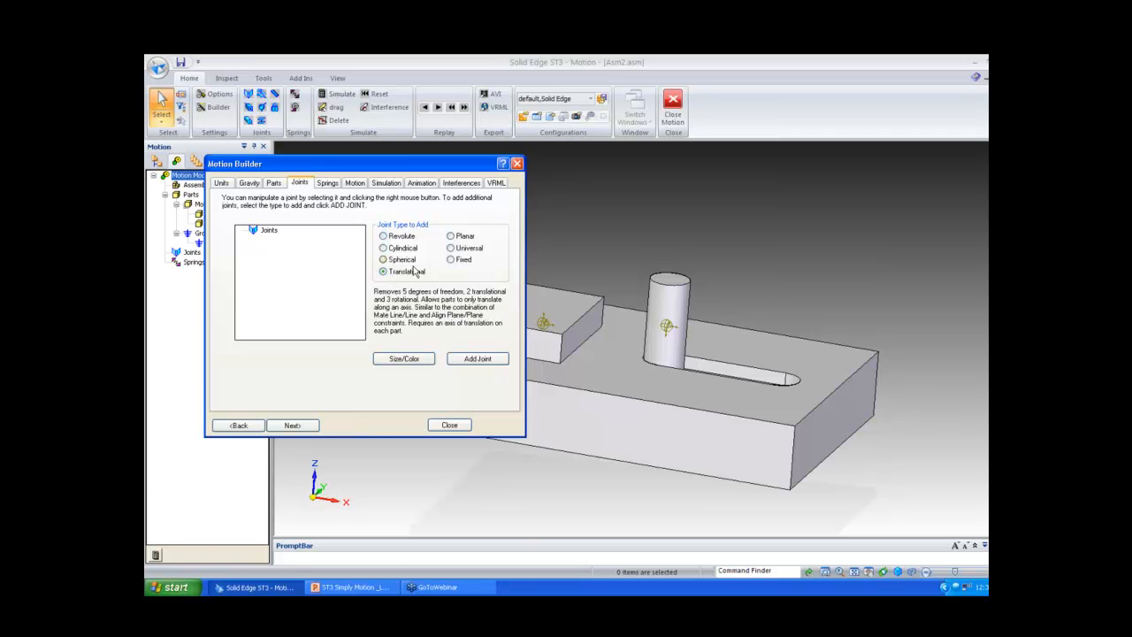
{"action": "left_click", "coordinate": [477, 358]}
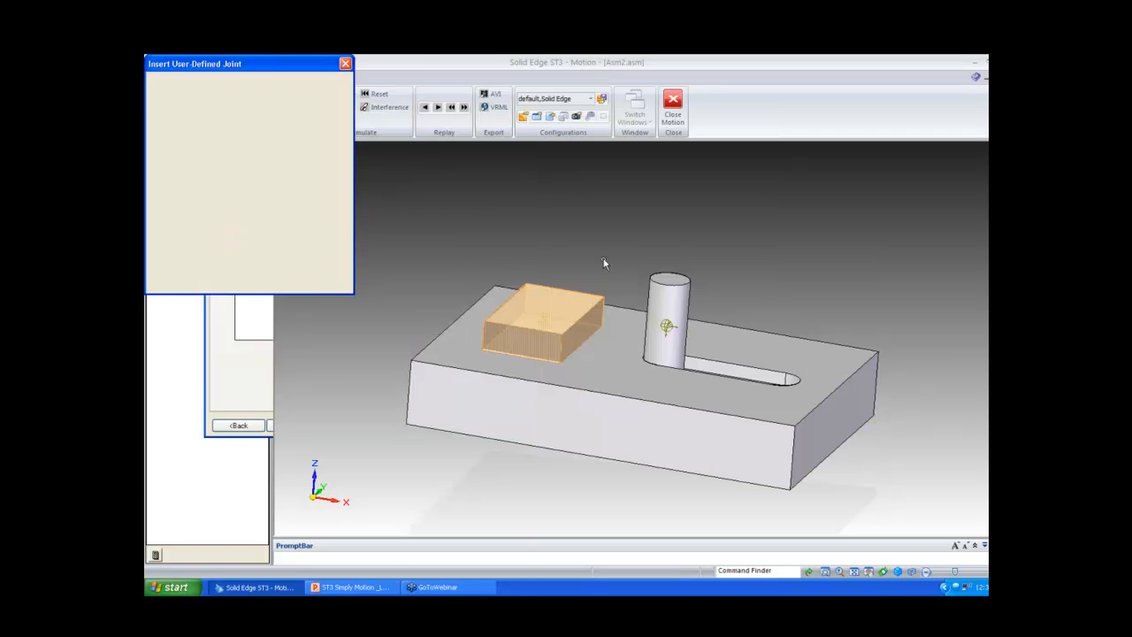
{"action": "left_click_drag", "start_coordinate": [311, 69], "coordinate": [370, 131]}
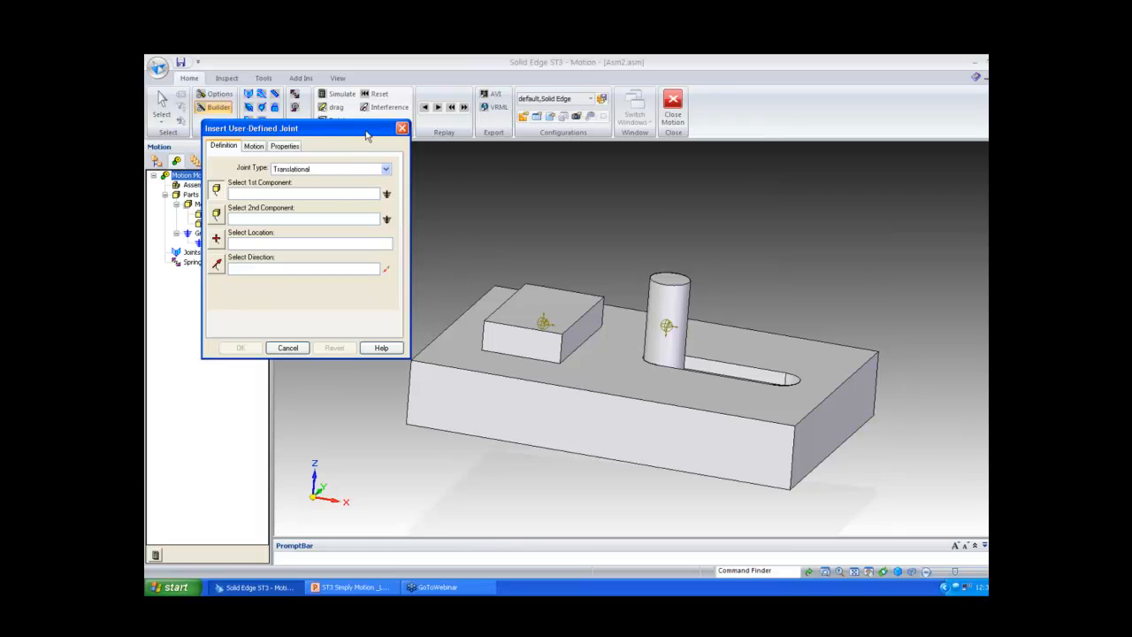
{"action": "left_click", "coordinate": [672, 284]}
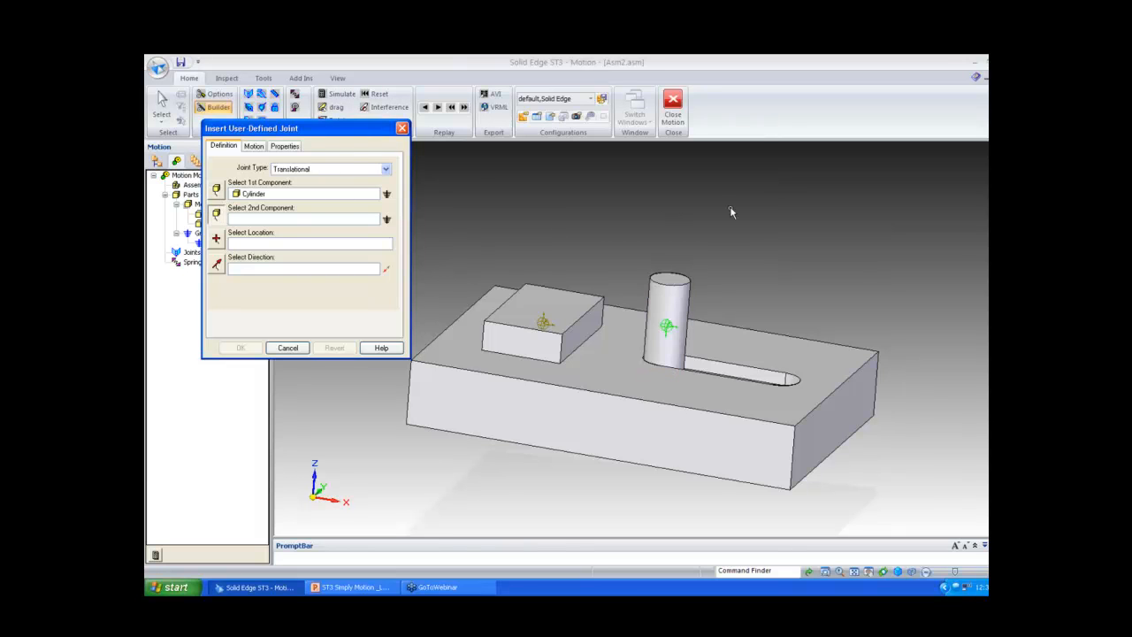
{"action": "left_click", "coordinate": [792, 336]}
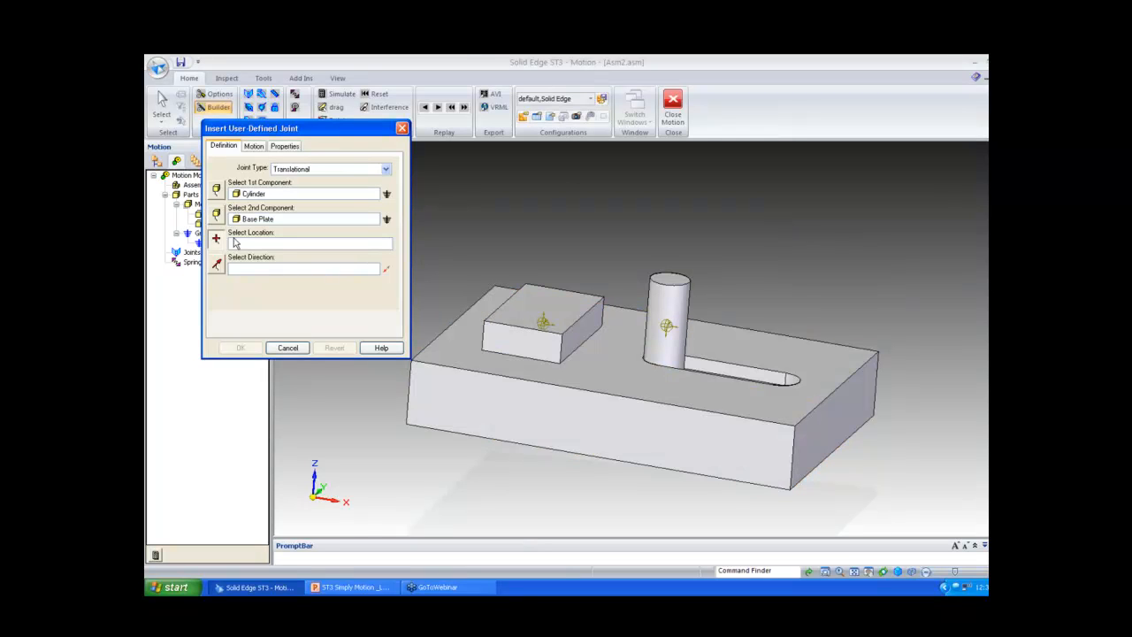
{"action": "left_click", "coordinate": [672, 277]}
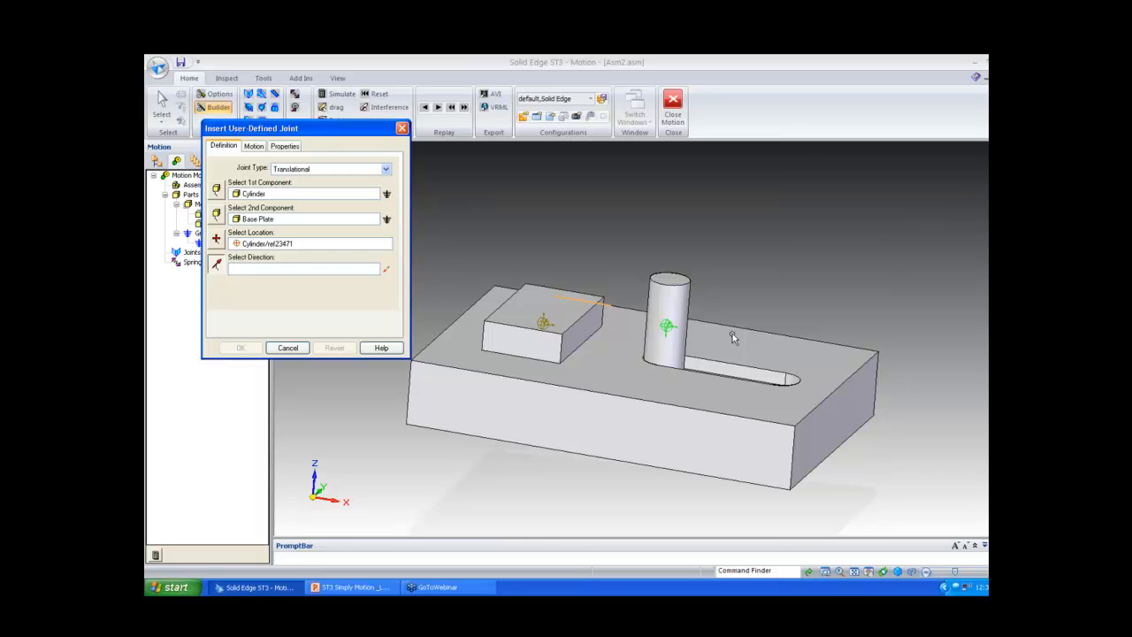
{"action": "left_click", "coordinate": [758, 330]}
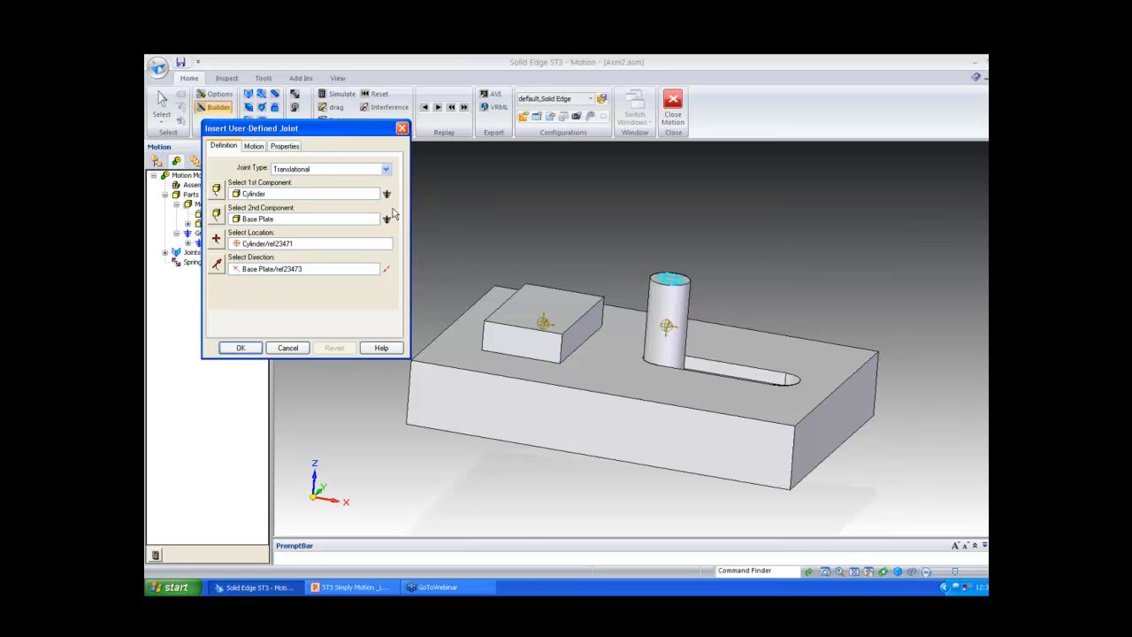
- Give the joint a constant displacement of 90 mm along Translate Z and create it
{"action": "left_click", "coordinate": [251, 153]}
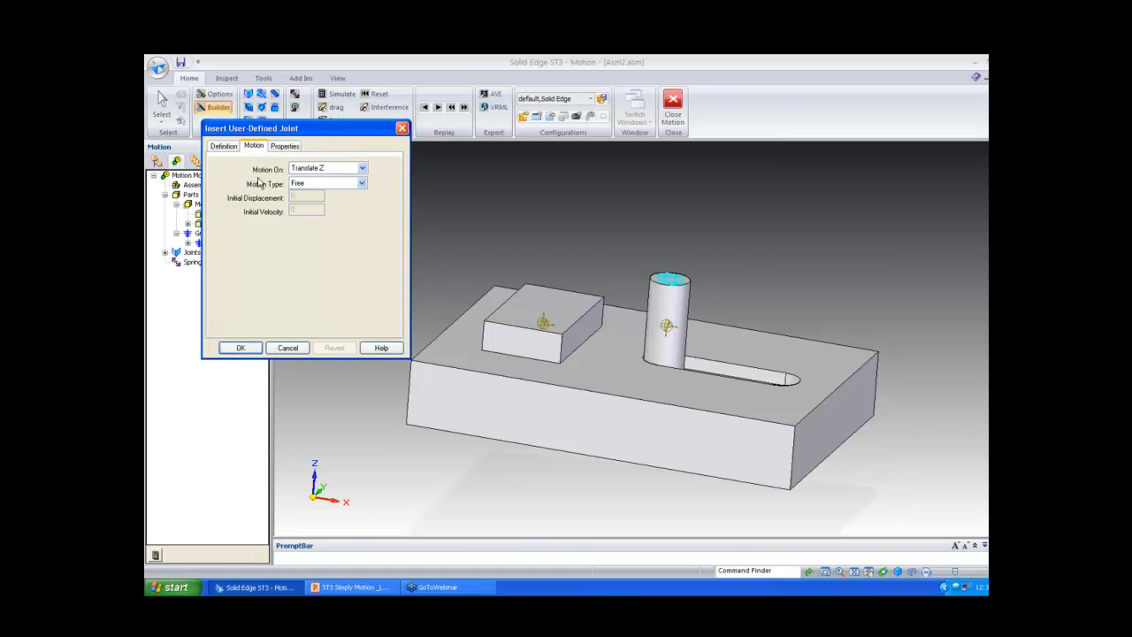
{"action": "left_click", "coordinate": [311, 187]}
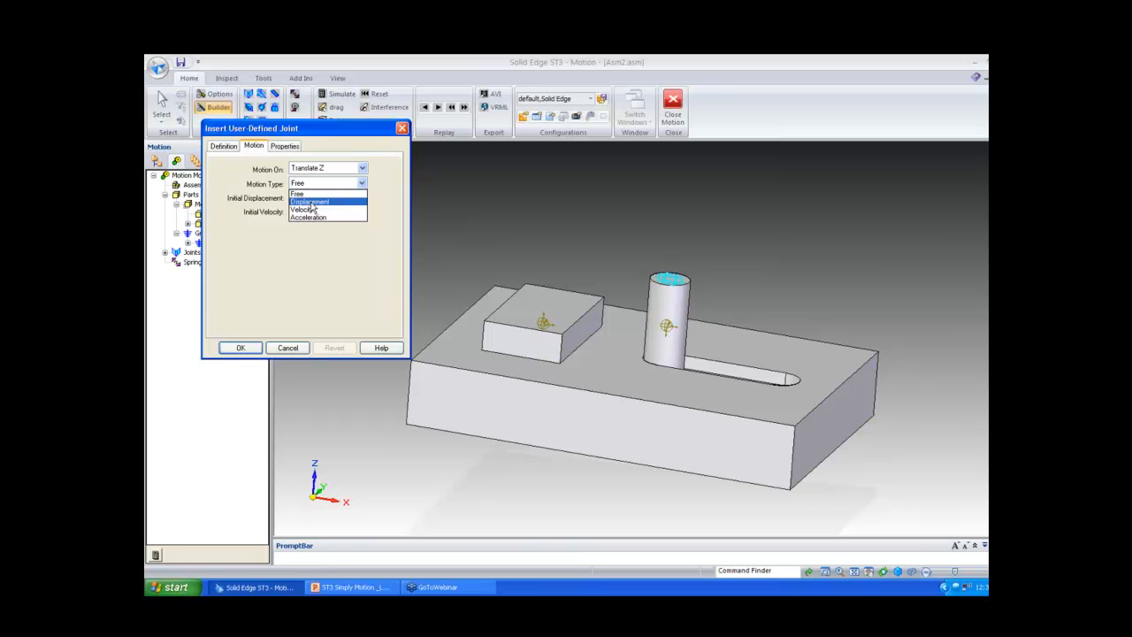
{"action": "left_click", "coordinate": [311, 202]}
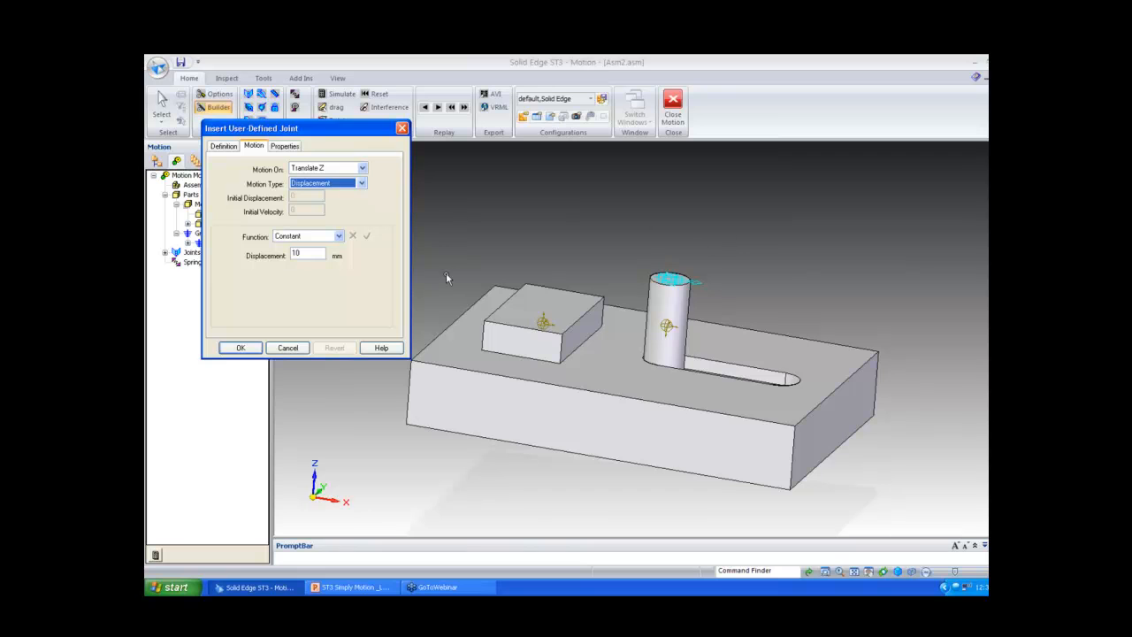
{"action": "left_click", "coordinate": [338, 236]}
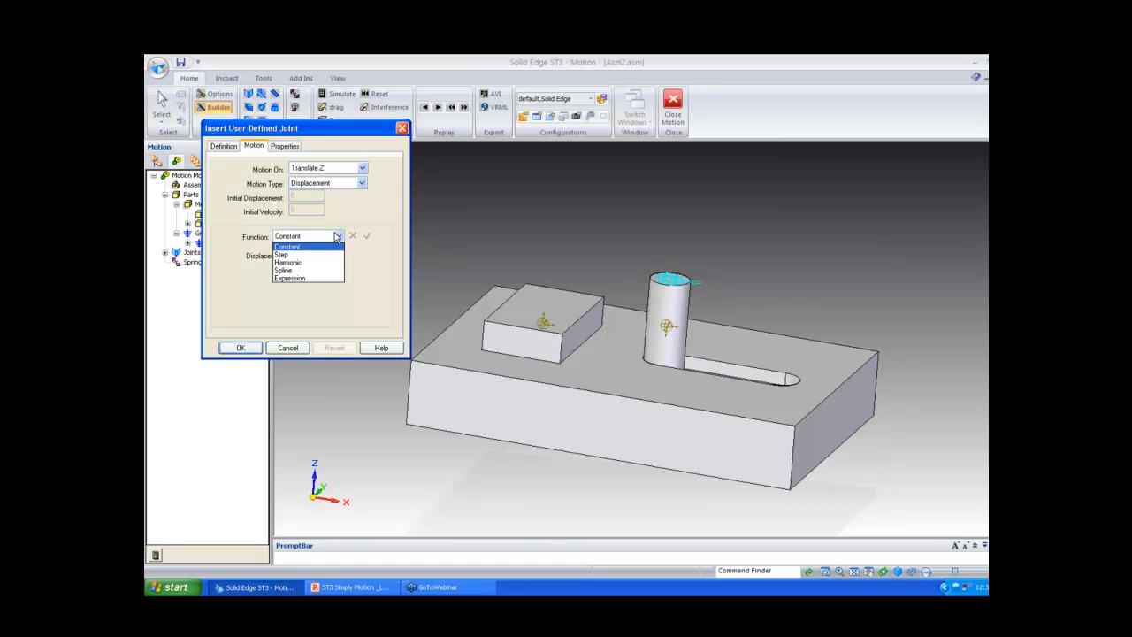
{"action": "left_click", "coordinate": [316, 250]}
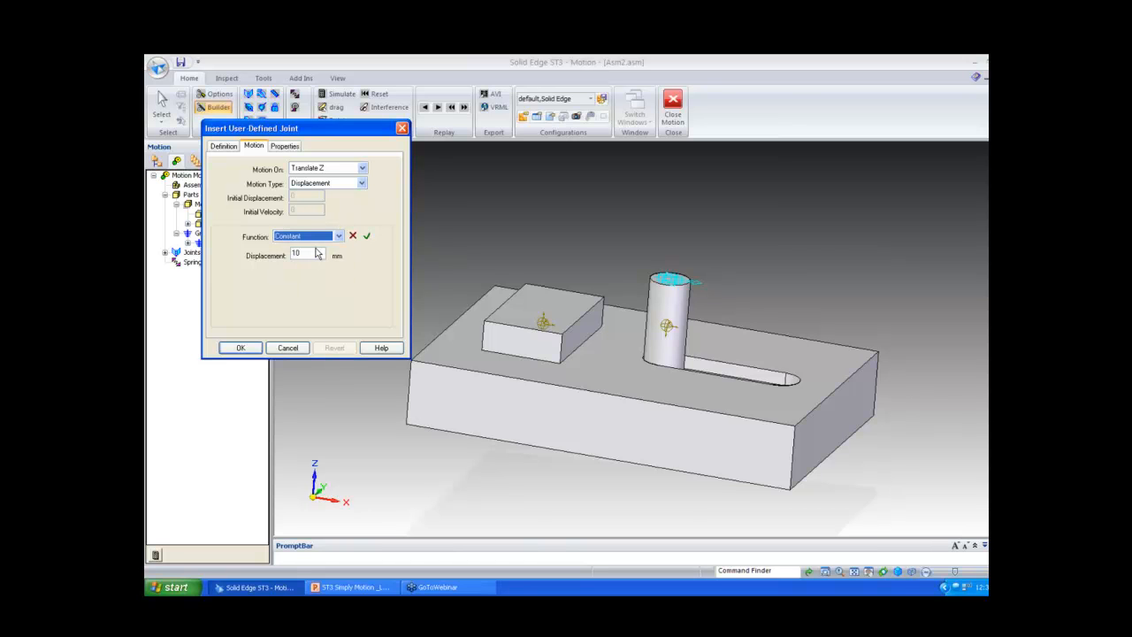
{"action": "double_click", "coordinate": [310, 252]}
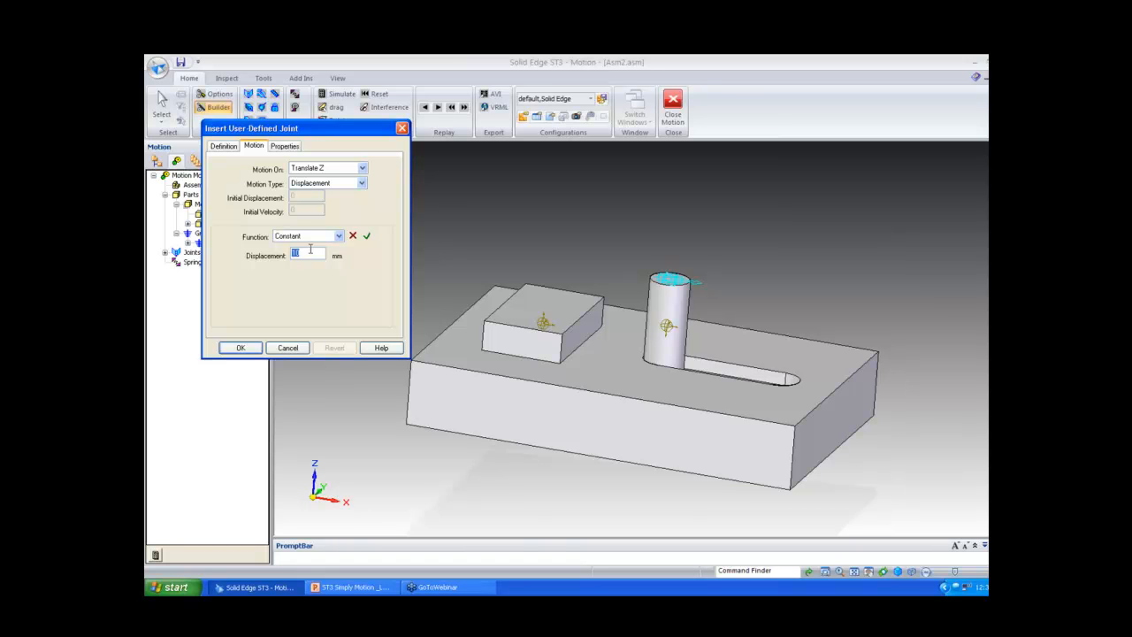
{"action": "type", "text": "90"}
{"action": "left_click", "coordinate": [366, 235]}
{"action": "left_click", "coordinate": [239, 349]}
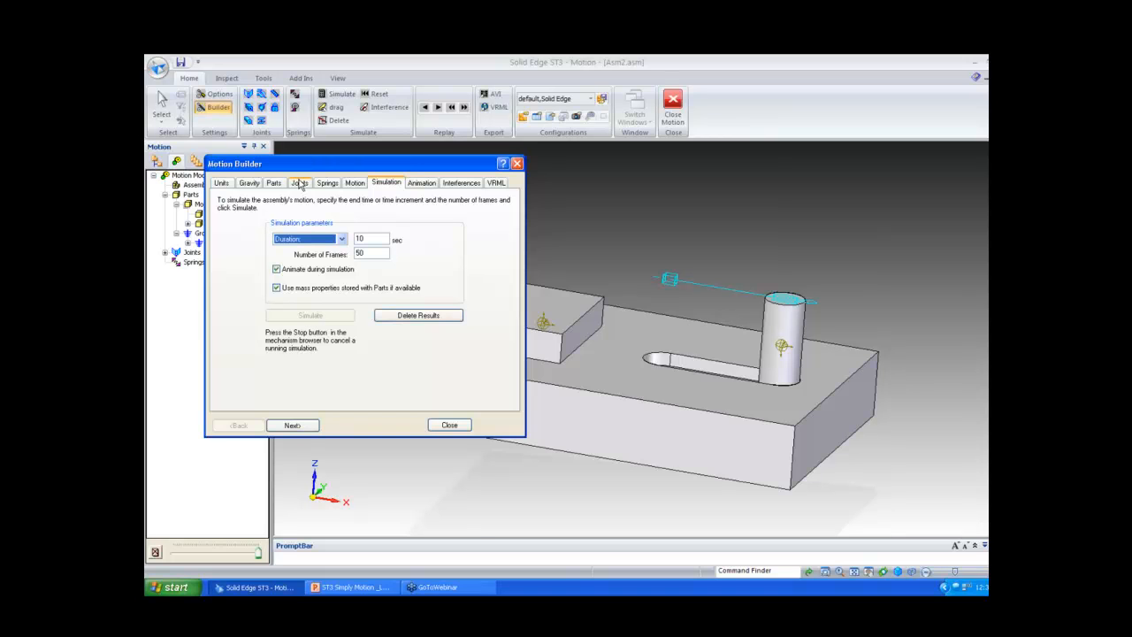
- Delete the motion results of the displacement simulation and expand the list of joints in the Motion Builder
{"action": "left_click", "coordinate": [397, 317]}
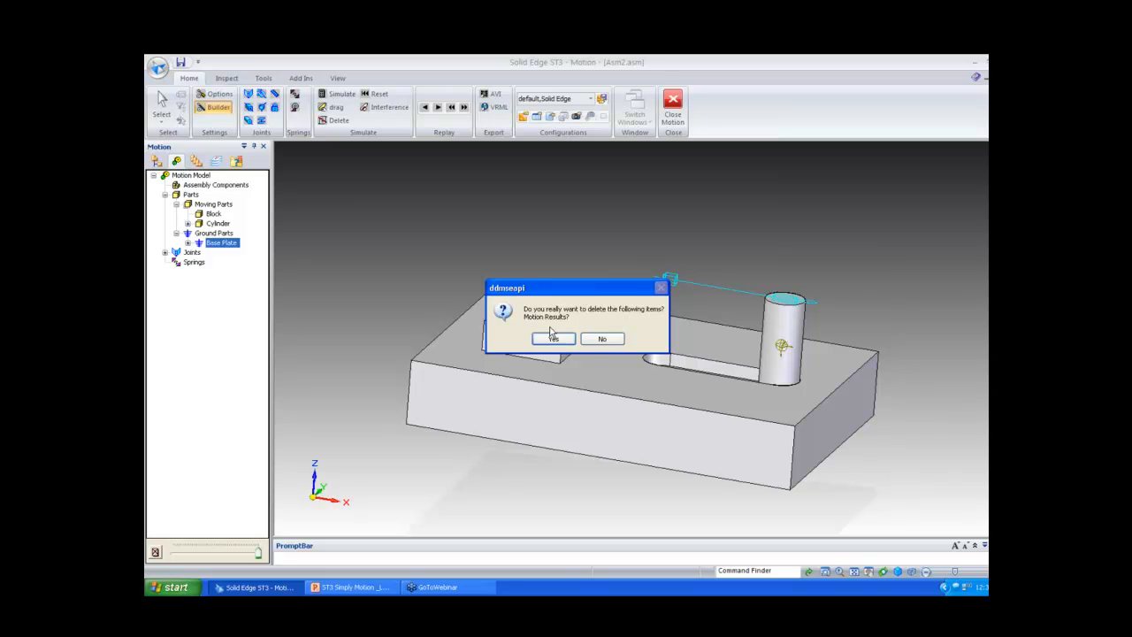
{"action": "left_click", "coordinate": [553, 336]}
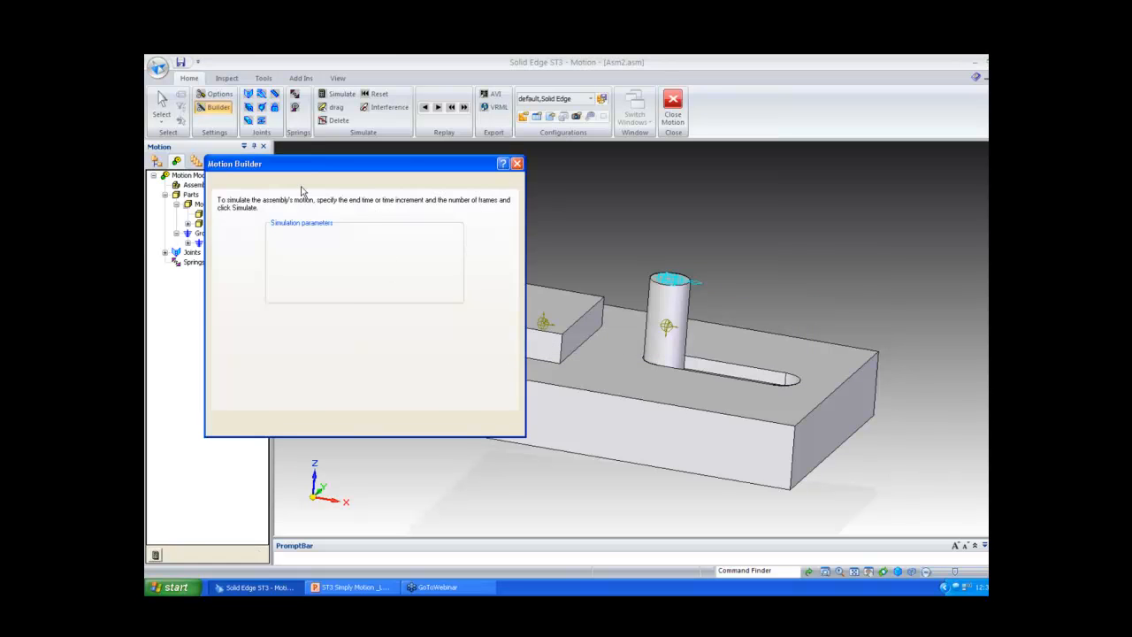
{"action": "left_click", "coordinate": [242, 231]}
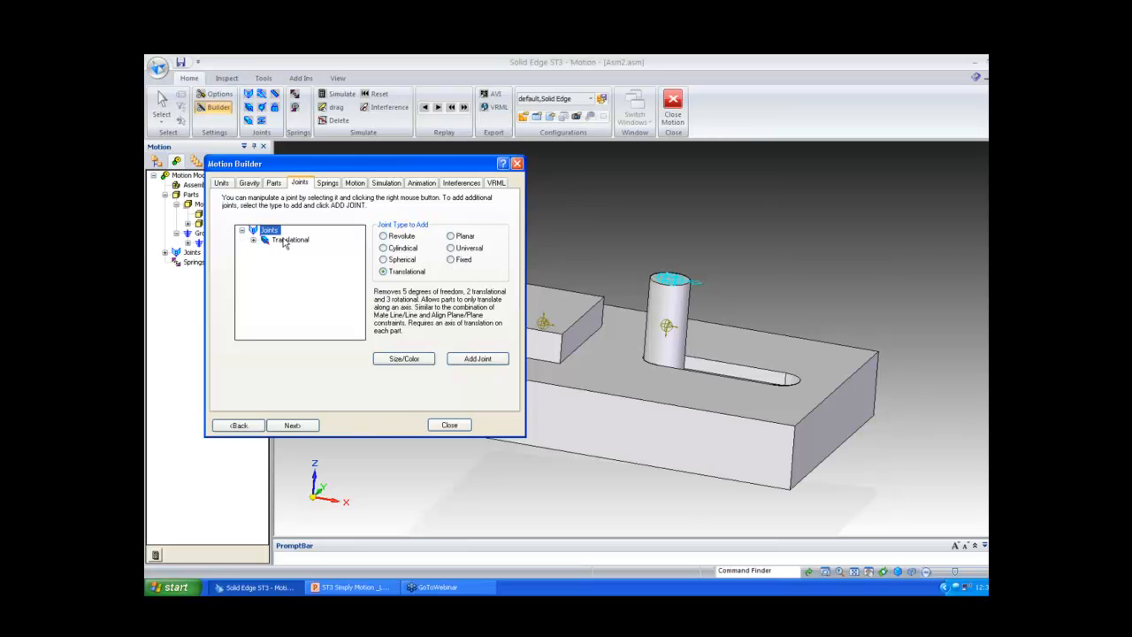
- Edit the translational joint so its motion type is Velocity with a constant function of 10 mm/sec
{"action": "right_click", "coordinate": [285, 241]}
{"action": "left_click", "coordinate": [305, 244]}
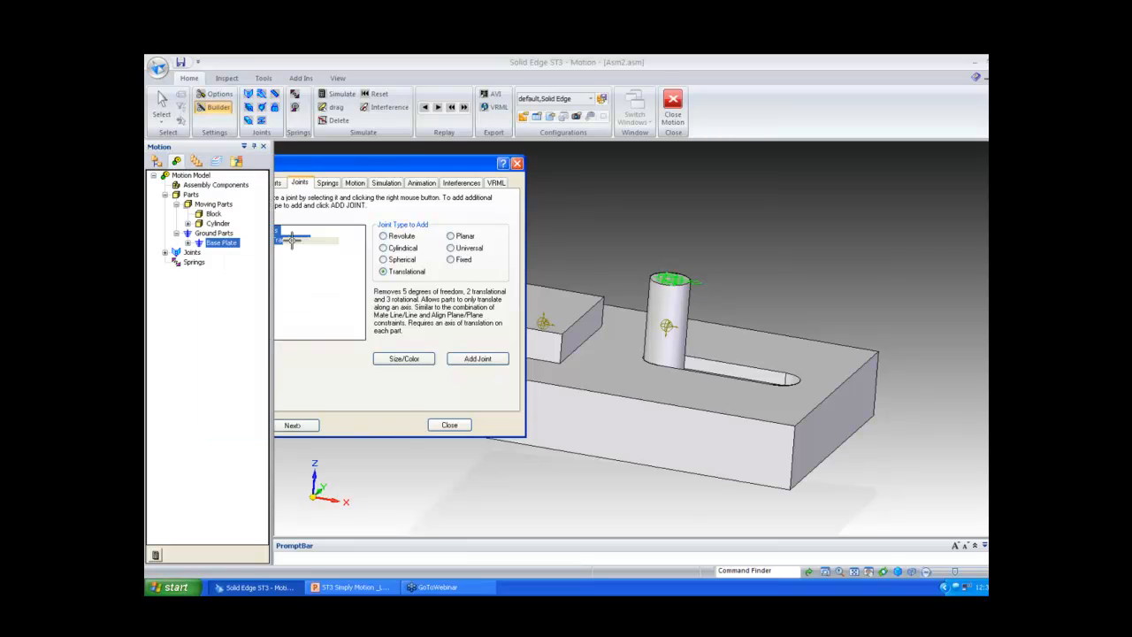
{"action": "left_click", "coordinate": [253, 146]}
{"action": "left_click", "coordinate": [314, 236]}
{"action": "left_click", "coordinate": [321, 234]}
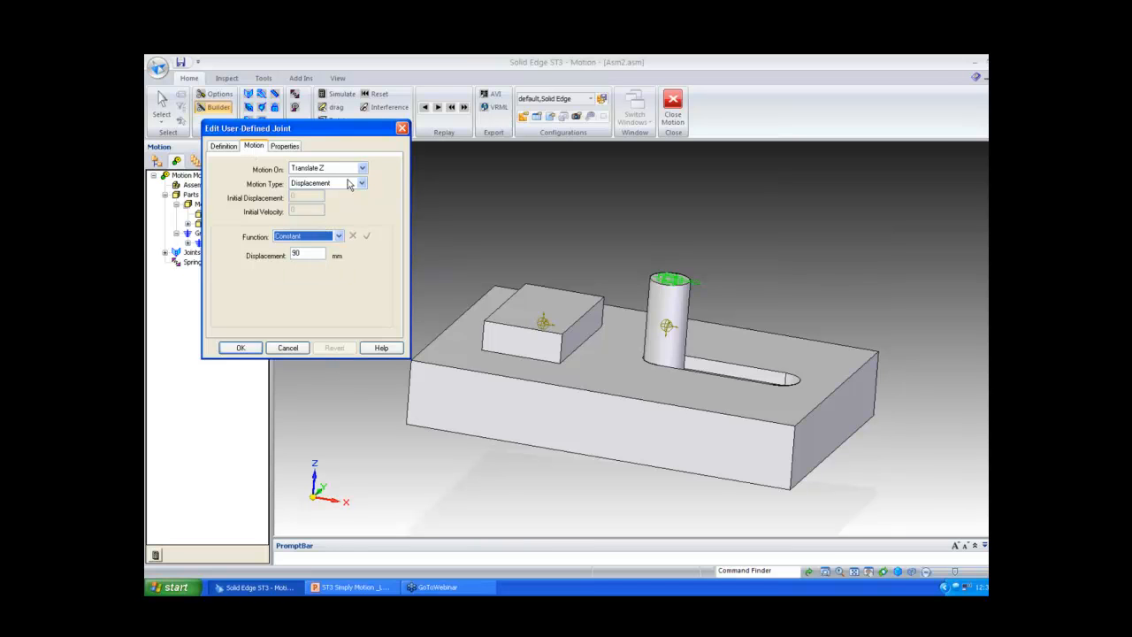
{"action": "left_click", "coordinate": [352, 183]}
{"action": "left_click", "coordinate": [341, 210]}
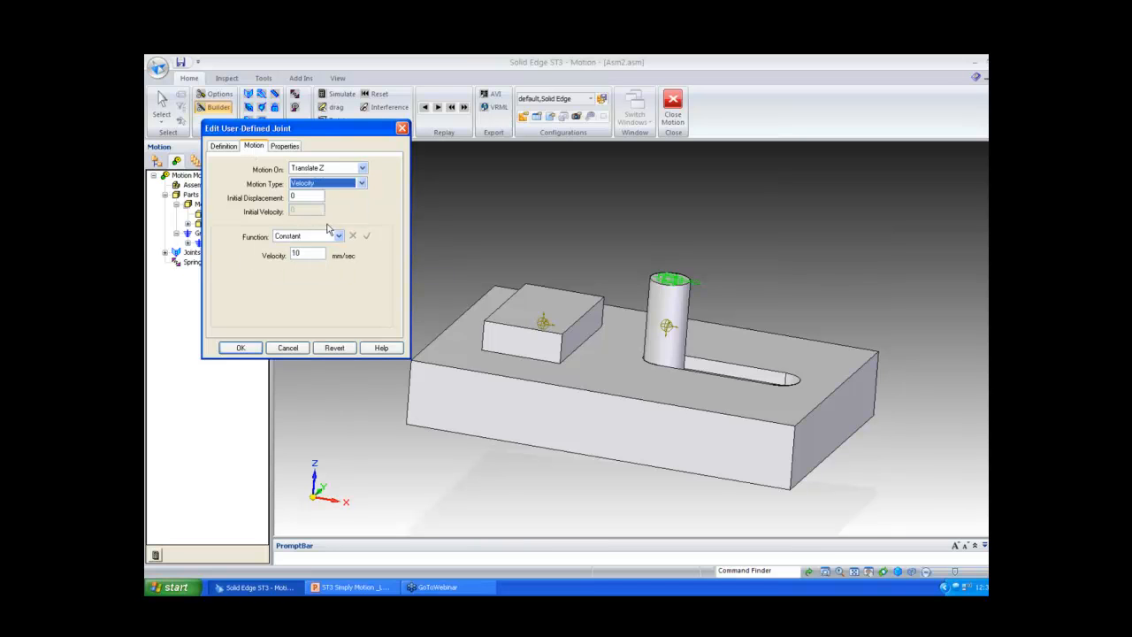
{"action": "double_click", "coordinate": [307, 253]}
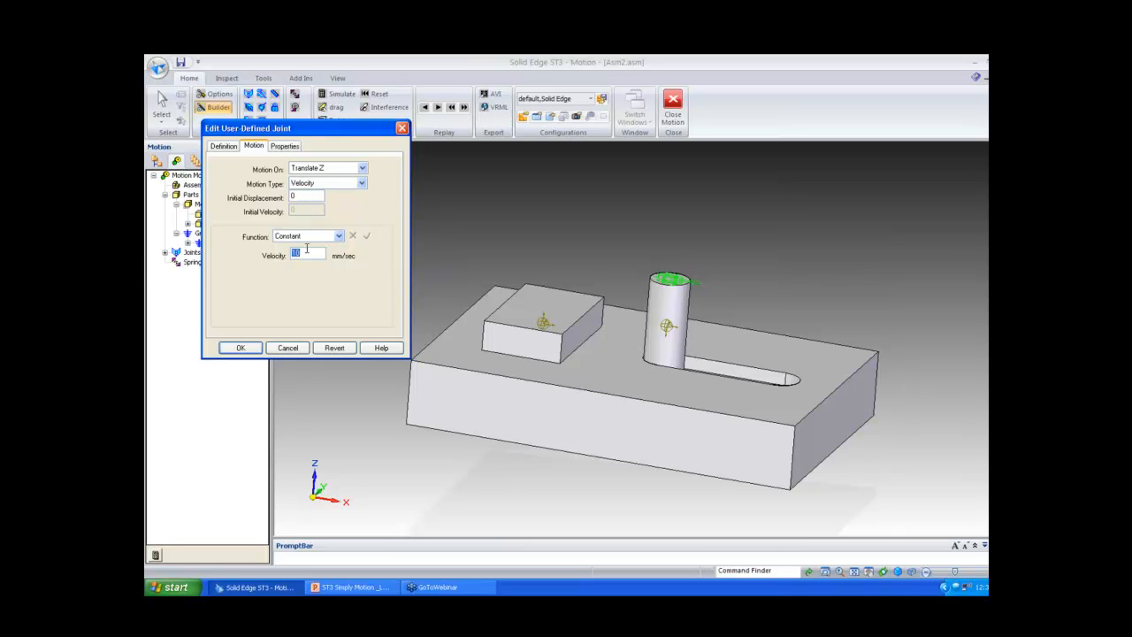
{"action": "left_click", "coordinate": [308, 253]}
{"action": "left_click", "coordinate": [239, 347]}
- Simulate the motion with a duration of 9 seconds, and delete the motion results
{"action": "left_click", "coordinate": [385, 182]}
{"action": "double_click", "coordinate": [374, 239]}
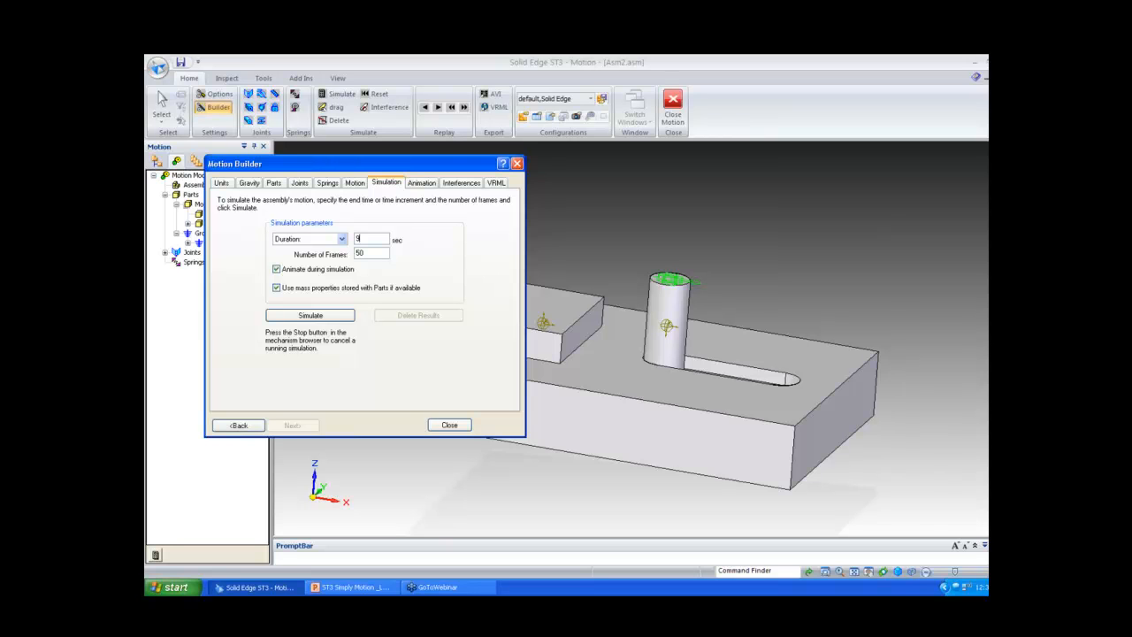
{"action": "left_click", "coordinate": [330, 316]}
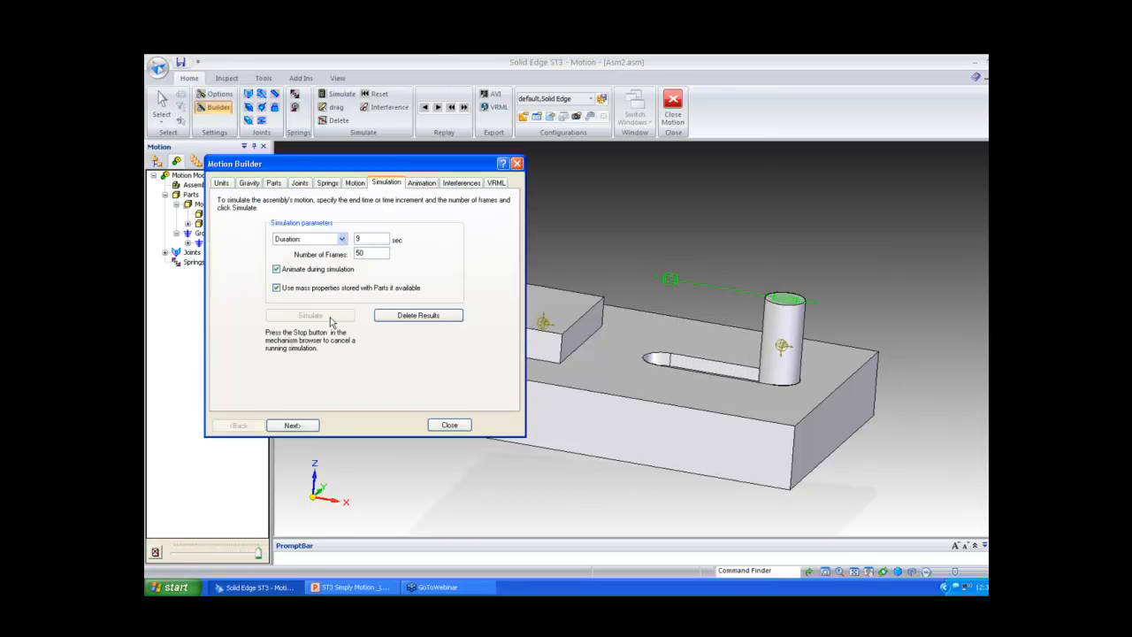
{"action": "left_click", "coordinate": [415, 315]}
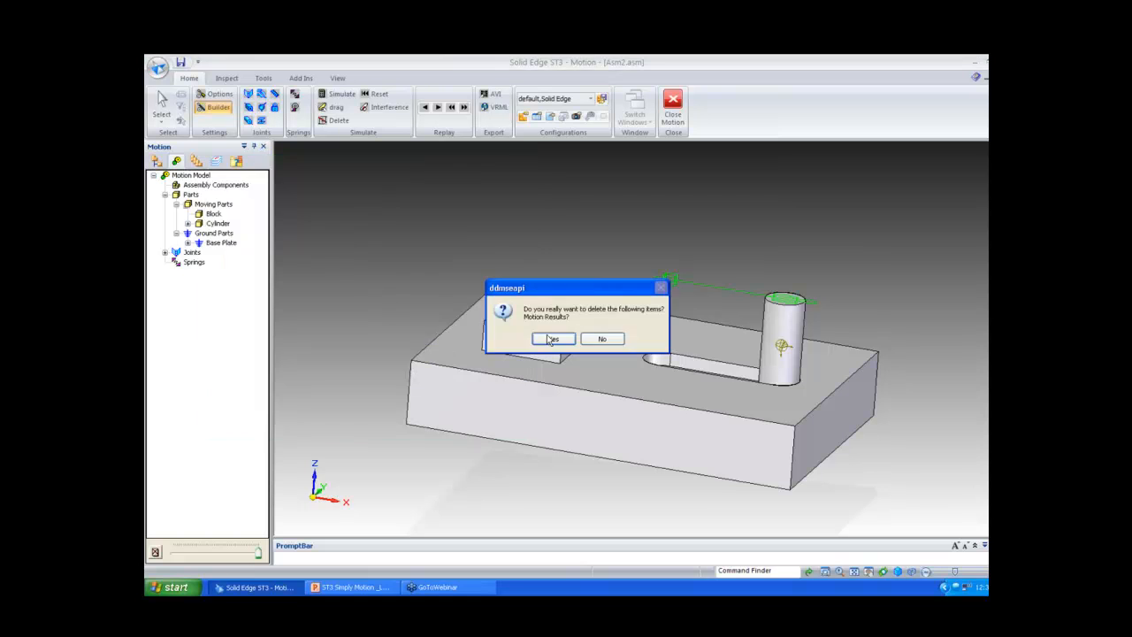
{"action": "left_click", "coordinate": [553, 338]}
- Edit the translational joint to use the Displacement motion type with a Spline function
{"action": "left_click", "coordinate": [302, 184]}
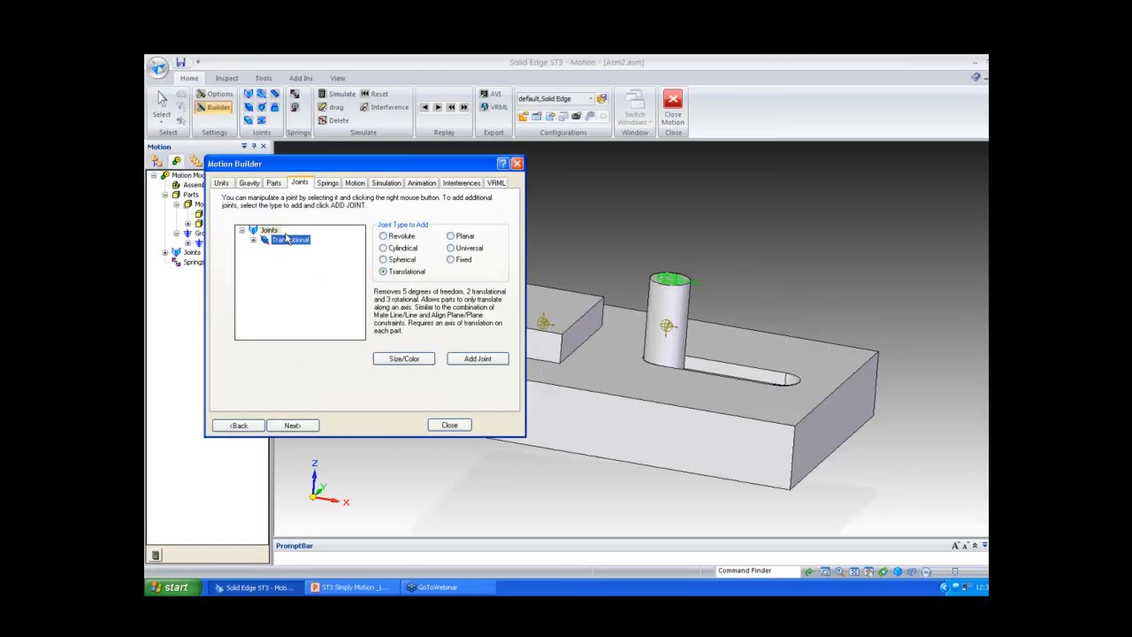
{"action": "right_click", "coordinate": [288, 244]}
{"action": "left_click", "coordinate": [293, 246]}
{"action": "left_click", "coordinate": [253, 147]}
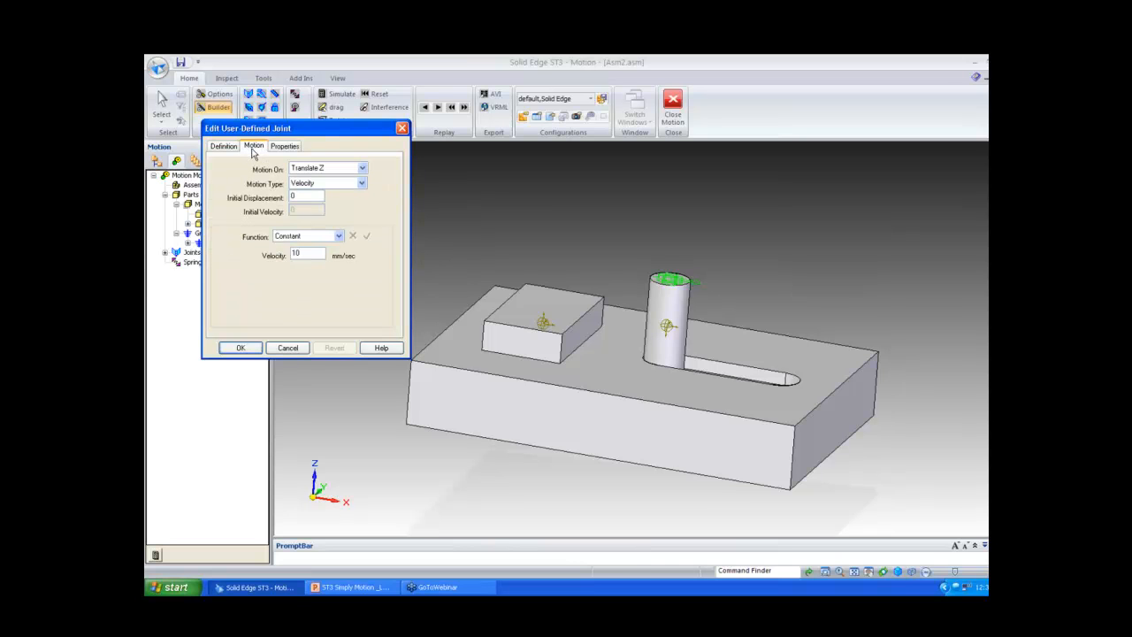
{"action": "left_click", "coordinate": [340, 183]}
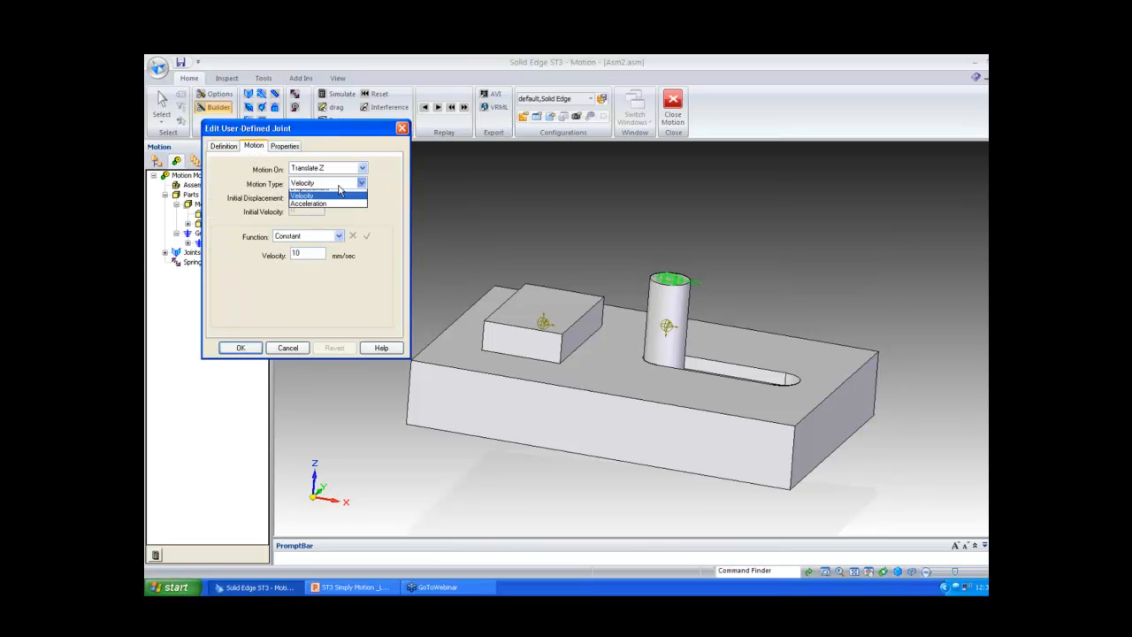
{"action": "left_click", "coordinate": [319, 200]}
{"action": "left_click", "coordinate": [320, 237]}
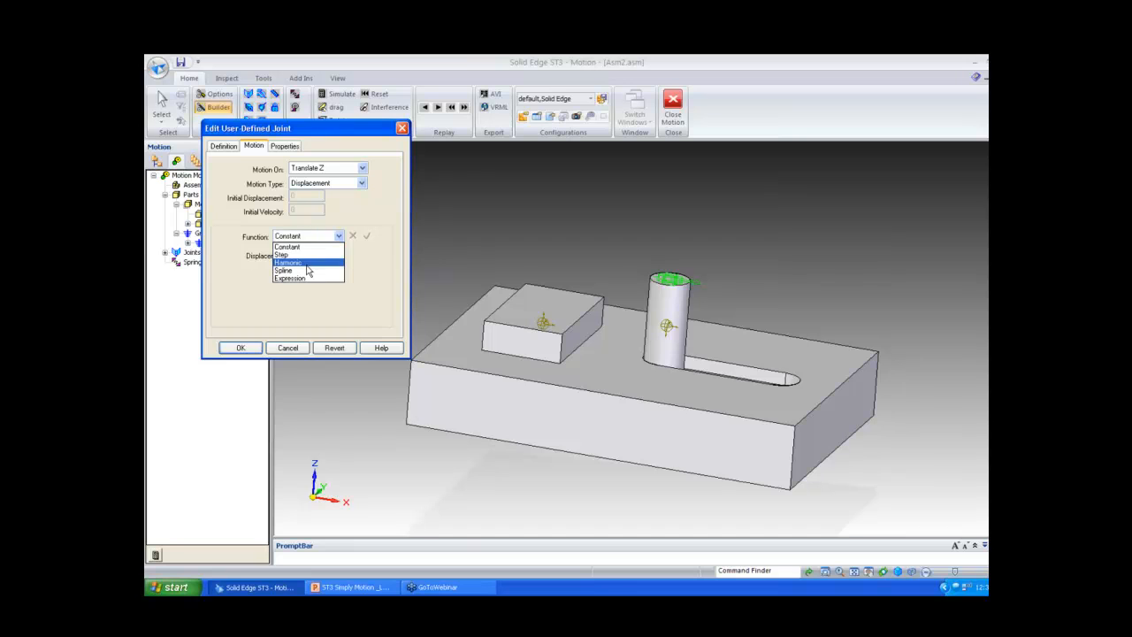
{"action": "left_click", "coordinate": [306, 270]}
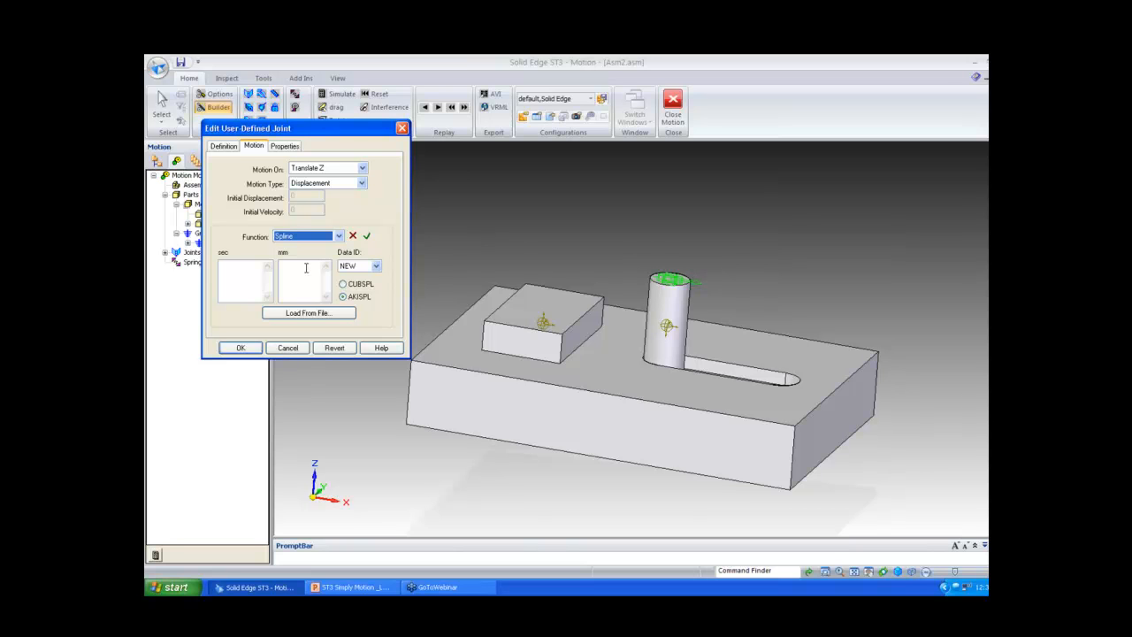
- Enter the spline's time values 0, 2, 4, 6, 8 and 10 seconds
{"action": "left_click", "coordinate": [233, 271]}
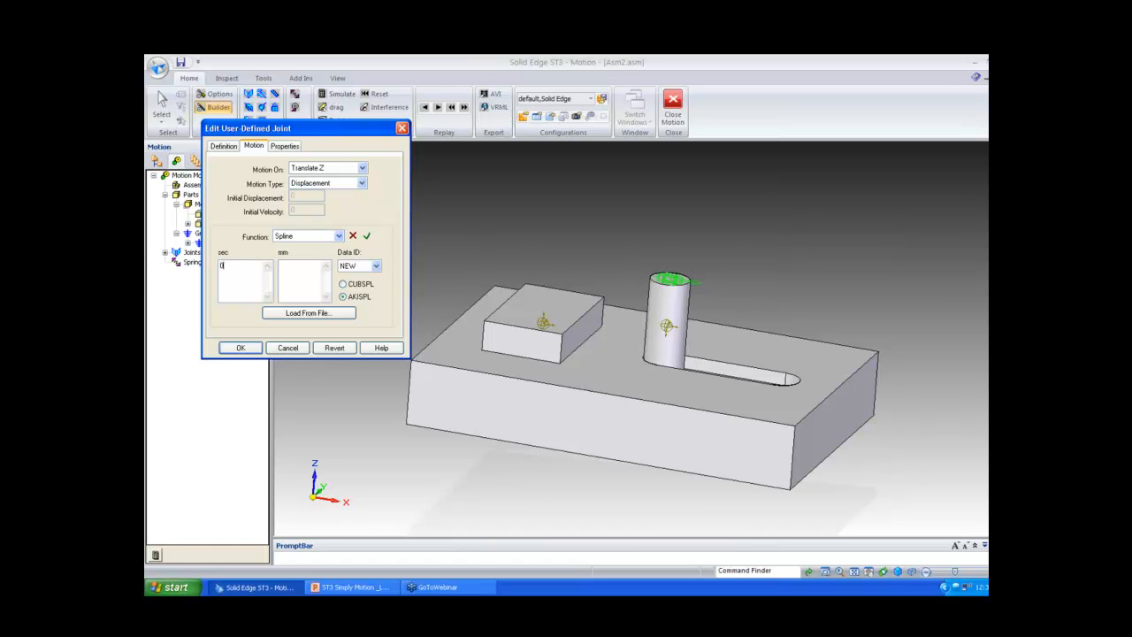
{"action": "type", "text": "4 6 "}
{"action": "type", "text": "8"}
{"action": "key", "text": "Return"}
{"action": "type", "text": "10"}
{"action": "left_click_drag", "start_coordinate": [268, 284], "coordinate": [268, 274]}
- Enter the spline's displacement values 0, 20, 50, 70, 80 and 90 mm, and apply the edited joint
{"action": "left_click", "coordinate": [283, 272]}
{"action": "type", "text": "0"}
{"action": "key", "text": "Return"}
{"action": "type", "text": "20"}
{"action": "key", "text": "Return"}
{"action": "type", "text": "8"}
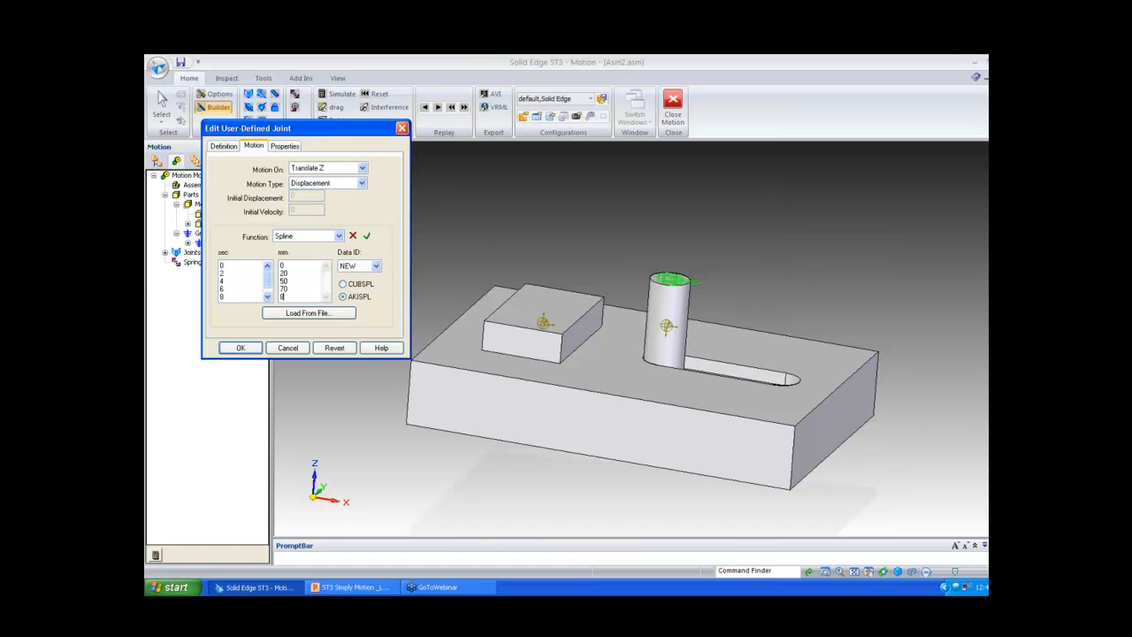
{"action": "type", "text": "0"}
{"action": "key", "text": "Return"}
{"action": "left_click", "coordinate": [365, 237]}
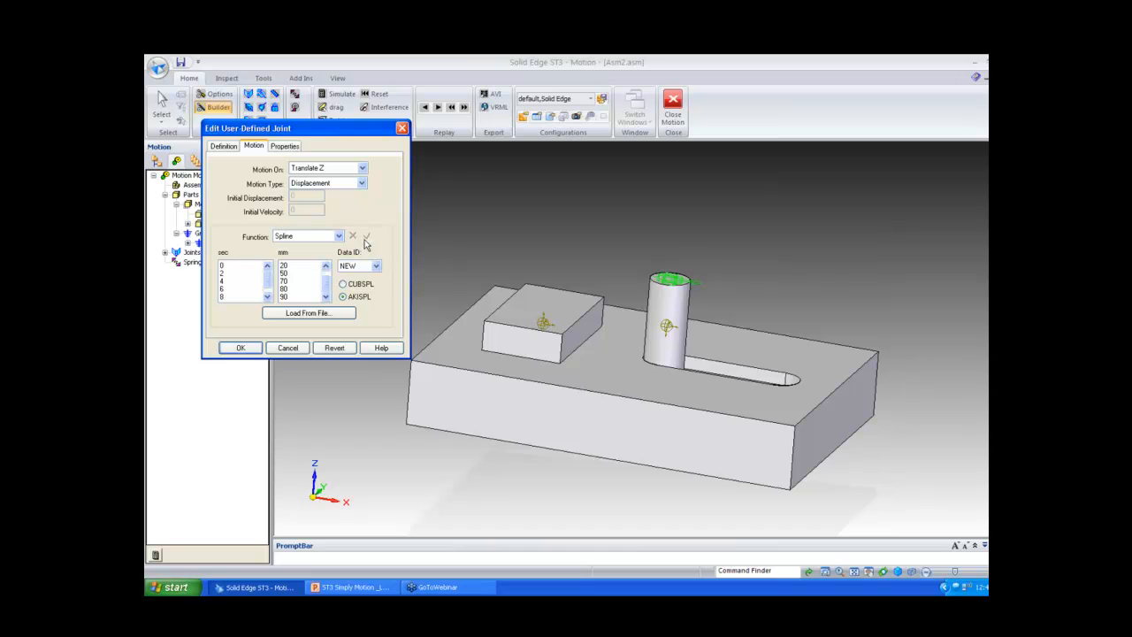
{"action": "left_click", "coordinate": [246, 350]}
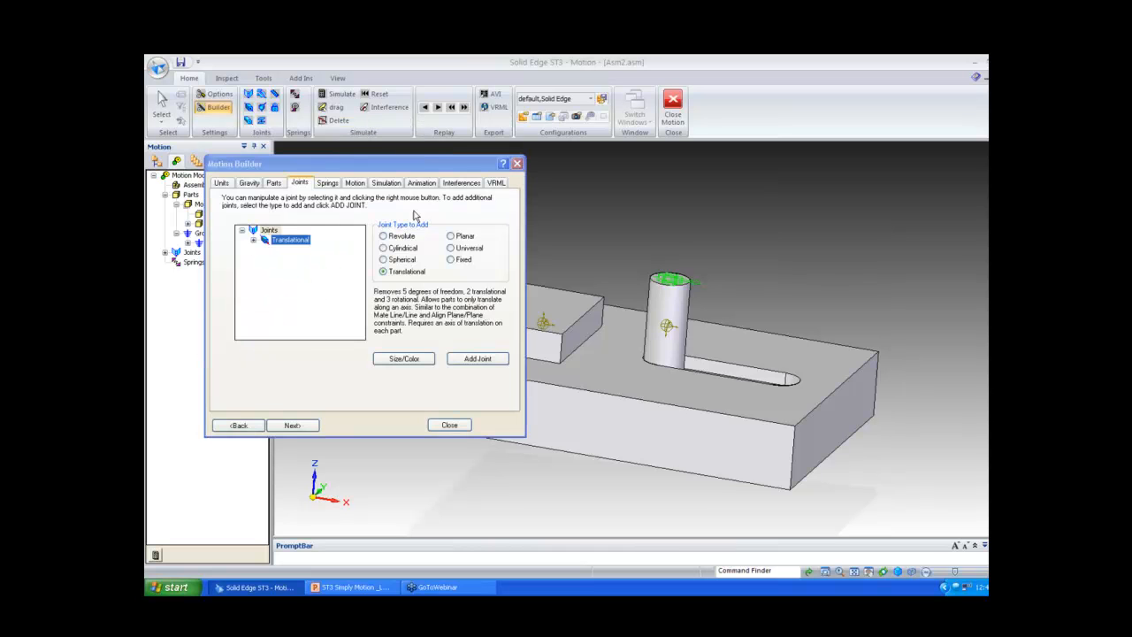
- Simulate the cylinder's spline motion with the 9-second duration, and delete the motion results
{"action": "left_click", "coordinate": [383, 184]}
{"action": "left_click", "coordinate": [301, 322]}
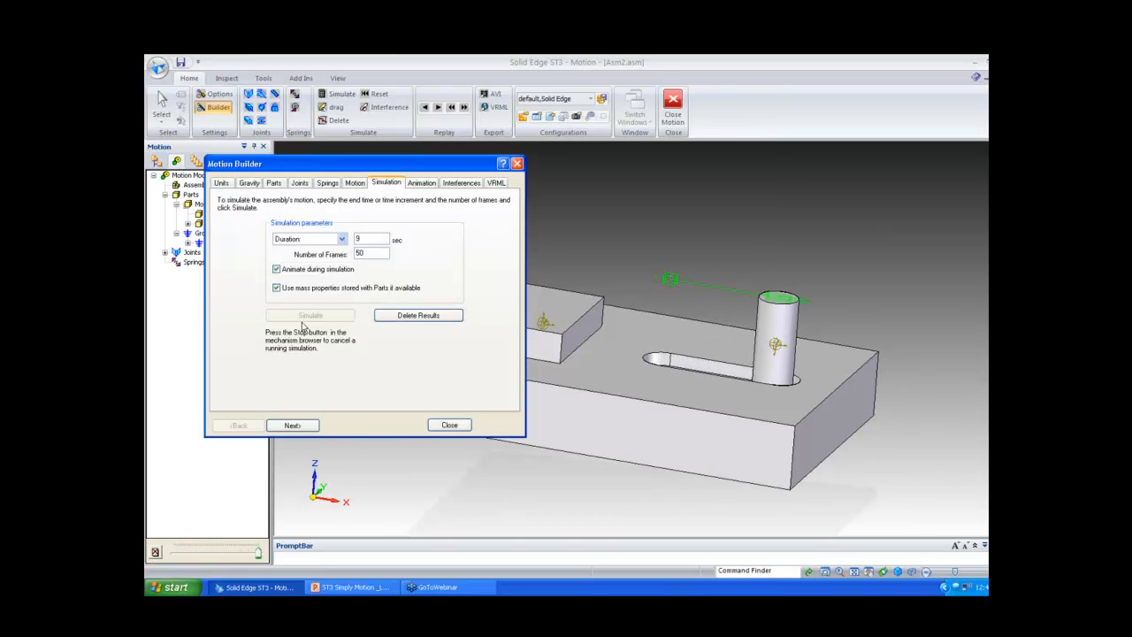
{"action": "left_click", "coordinate": [406, 316]}
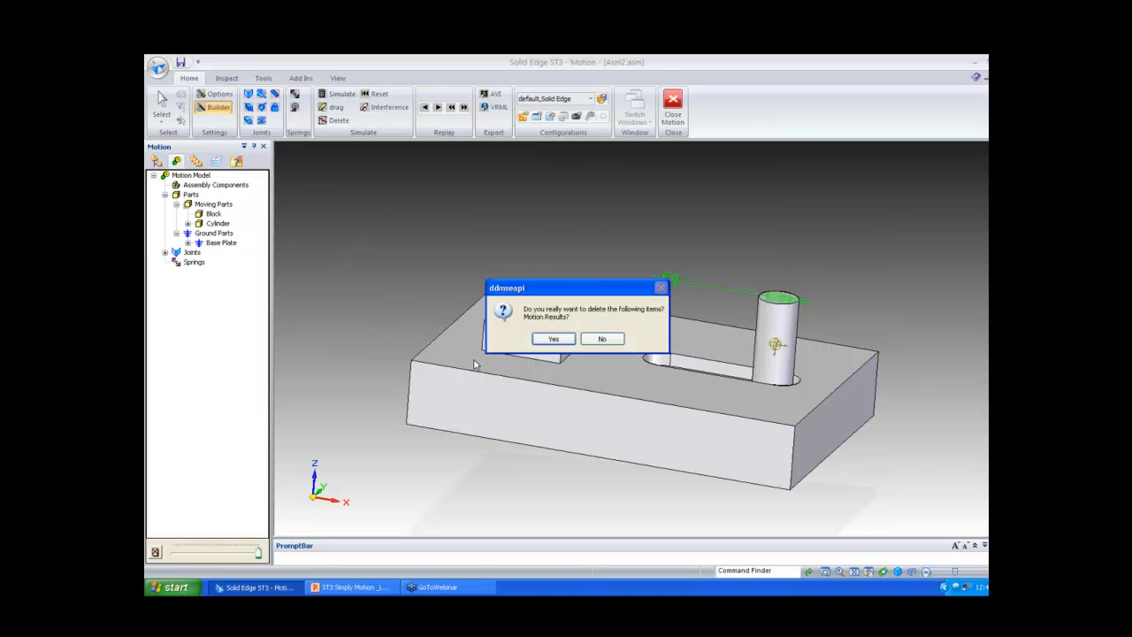
{"action": "left_click", "coordinate": [553, 339]}
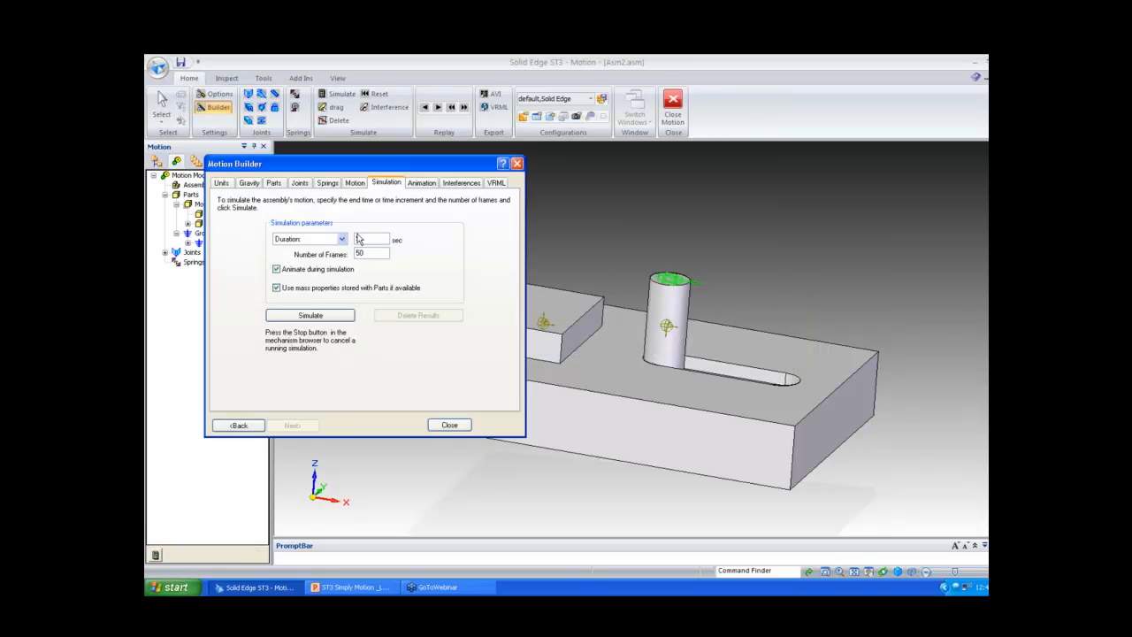
- Edit the translational joint's spline motion and append the time values 12 and 14 seconds
{"action": "left_click", "coordinate": [301, 183]}
{"action": "right_click", "coordinate": [298, 245]}
{"action": "left_click", "coordinate": [304, 249]}
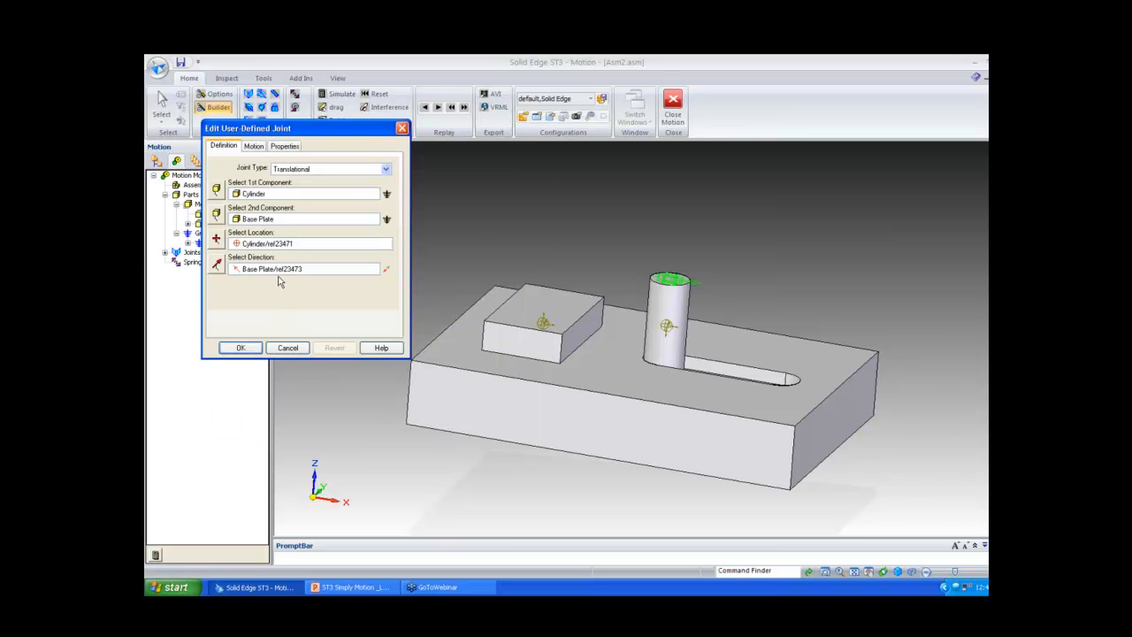
{"action": "left_click", "coordinate": [254, 146]}
{"action": "left_click", "coordinate": [267, 296]}
{"action": "left_click", "coordinate": [240, 298]}
{"action": "key", "text": "Return"}
{"action": "type", "text": "12"}
{"action": "key", "text": "Return"}
{"action": "type", "text": "14"}
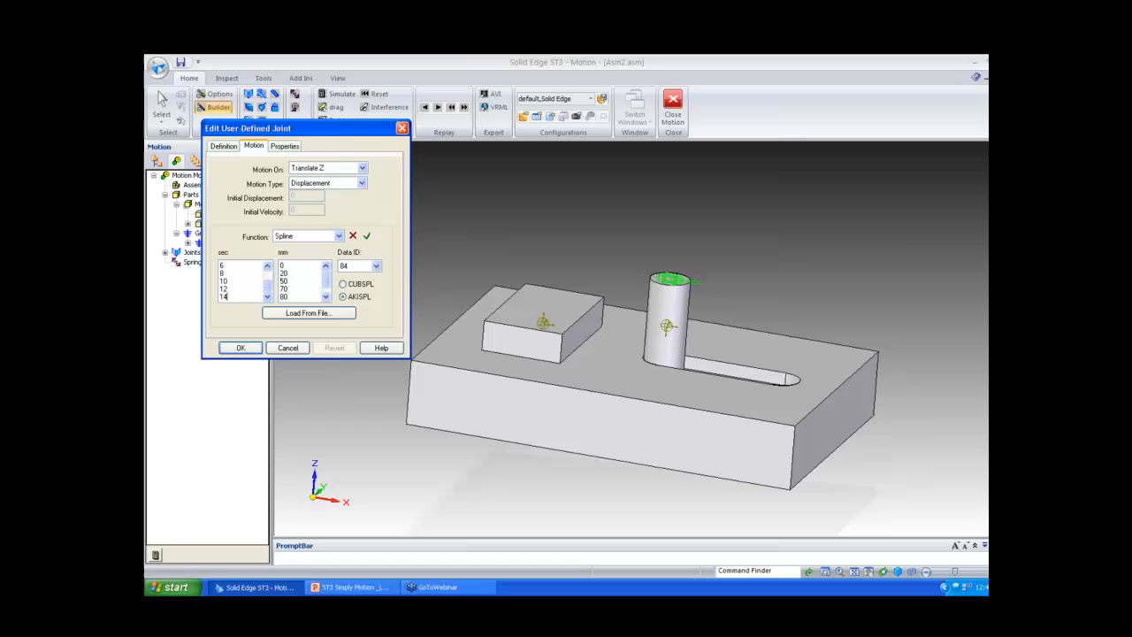
- Append a return displacement of 50 mm to the spline's displacement values, and apply the edited joint
{"action": "left_click", "coordinate": [326, 296]}
{"action": "key", "text": "Return"}
{"action": "type", "text": "50"}
{"action": "key", "text": "Return"}
{"action": "left_click", "coordinate": [366, 235]}
{"action": "left_click", "coordinate": [247, 352]}
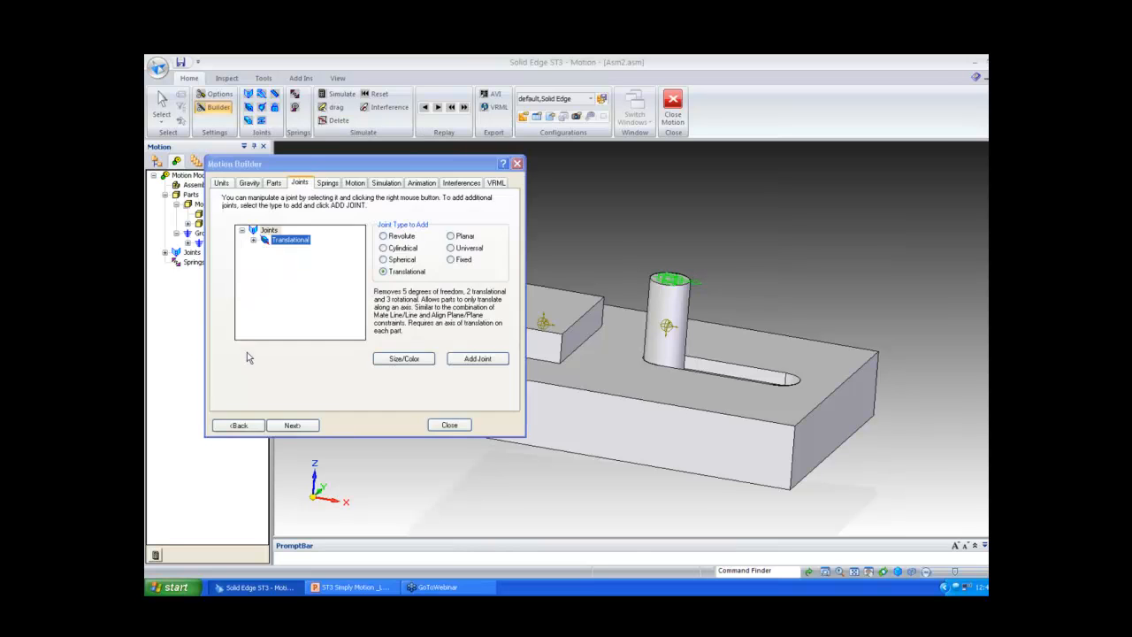
- Set the simulation duration to 14 seconds, simulate the motion, and delete the motion results
{"action": "left_click", "coordinate": [386, 182]}
{"action": "double_click", "coordinate": [361, 239]}
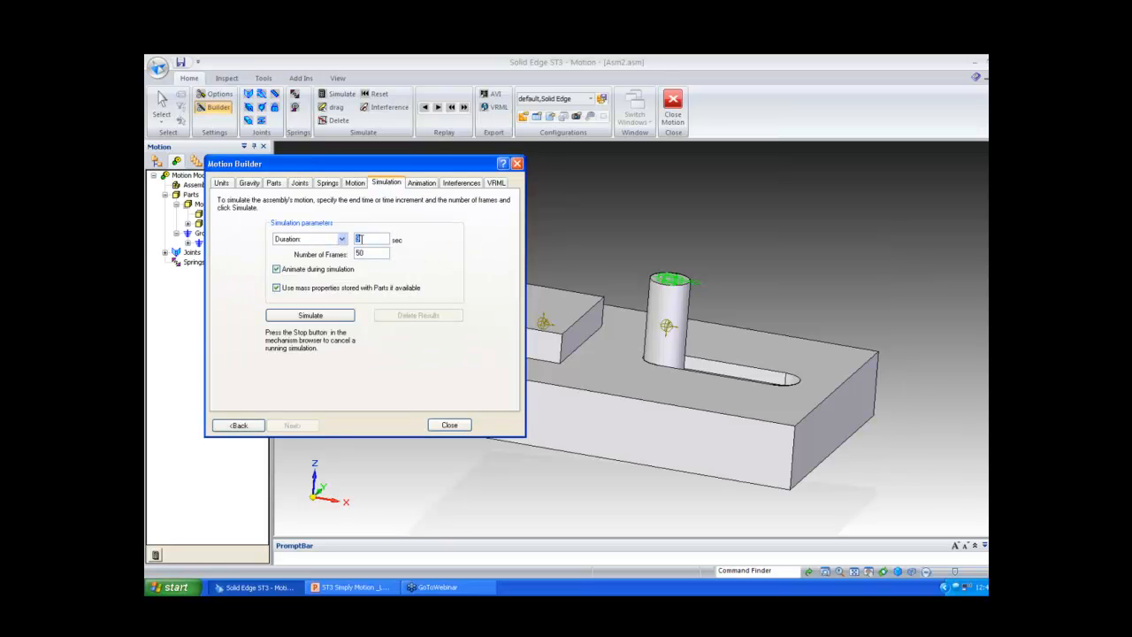
{"action": "type", "text": "14"}
{"action": "left_click", "coordinate": [342, 315]}
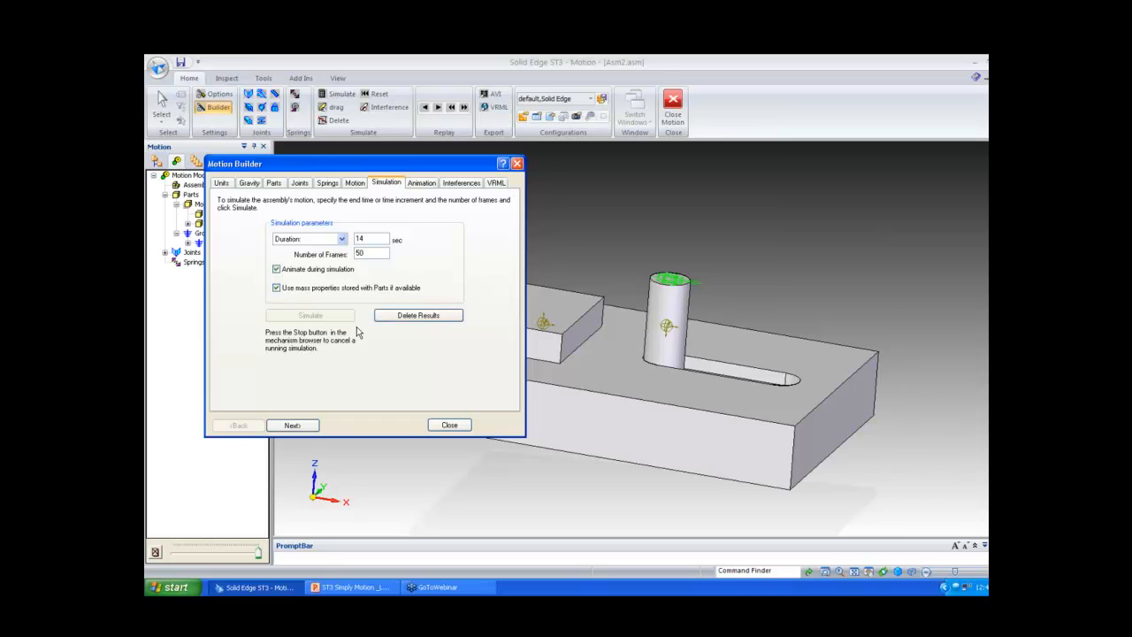
{"action": "left_click", "coordinate": [280, 188]}
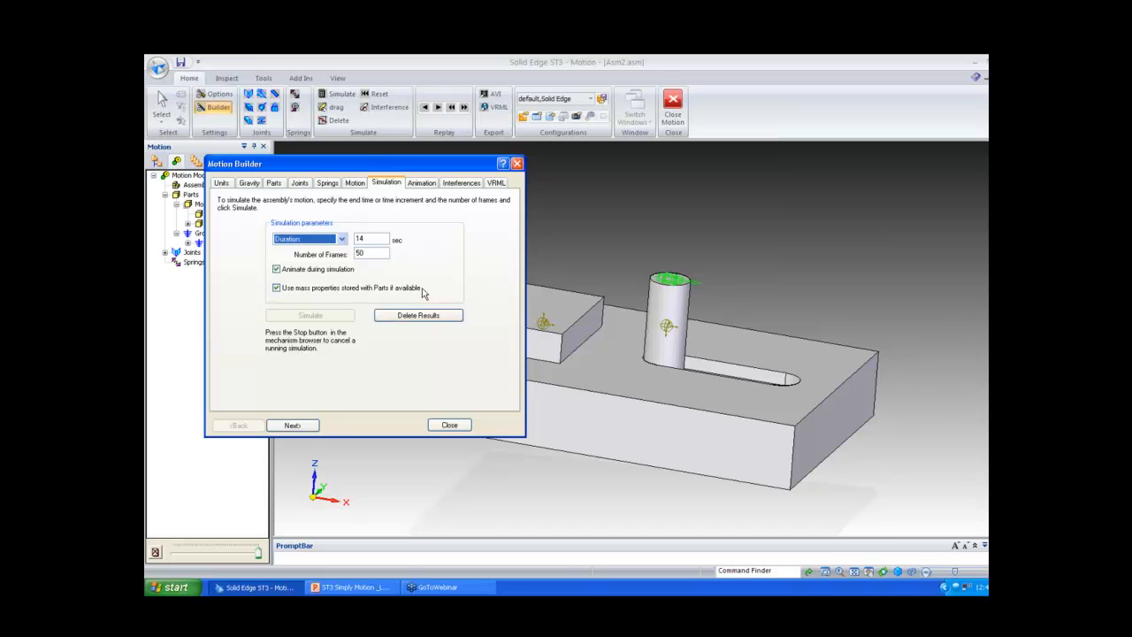
{"action": "left_click", "coordinate": [418, 314]}
{"action": "left_click", "coordinate": [553, 341]}
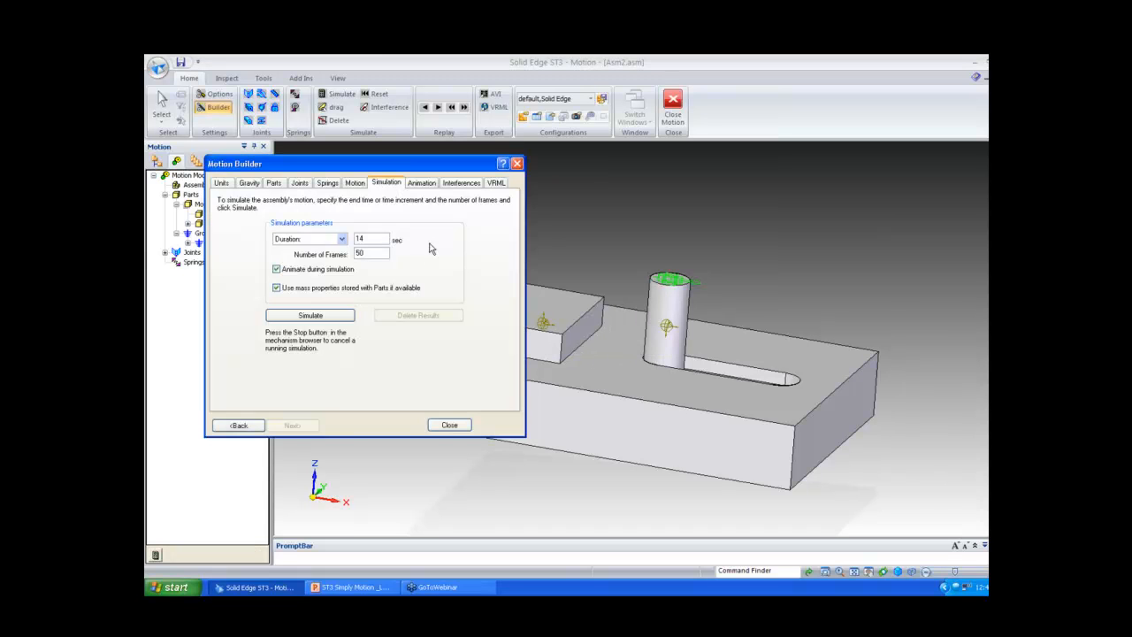
- Edit the translational joint's spline, setting the displacement value after 80 to 95 mm, and apply the joint
{"action": "left_click", "coordinate": [301, 183]}
{"action": "right_click", "coordinate": [288, 240]}
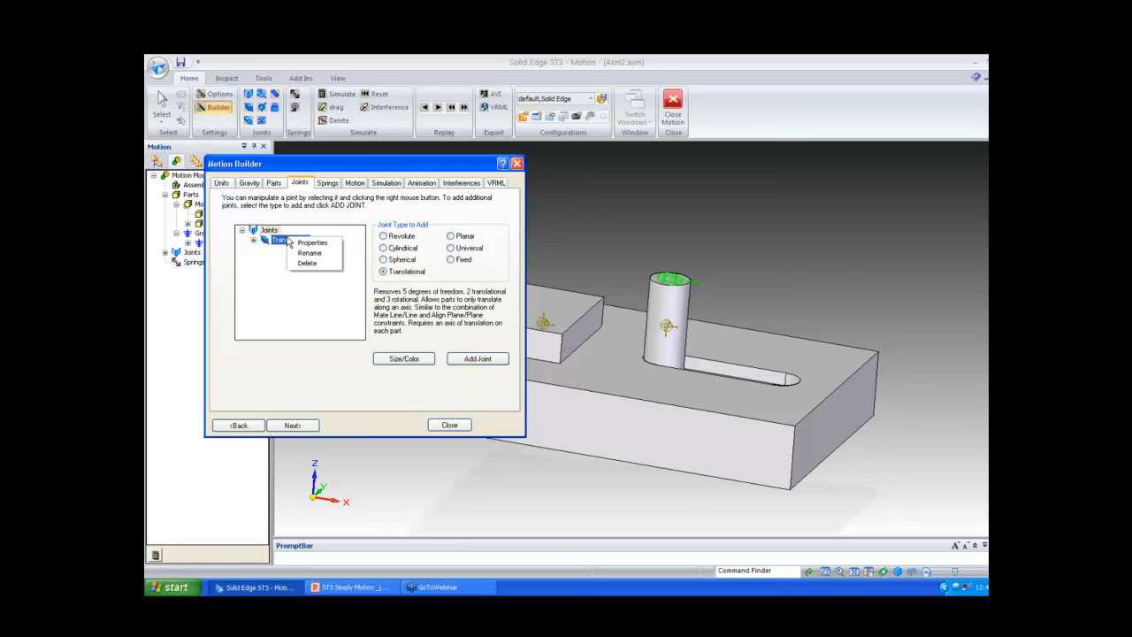
{"action": "left_click", "coordinate": [310, 243]}
{"action": "left_click", "coordinate": [252, 148]}
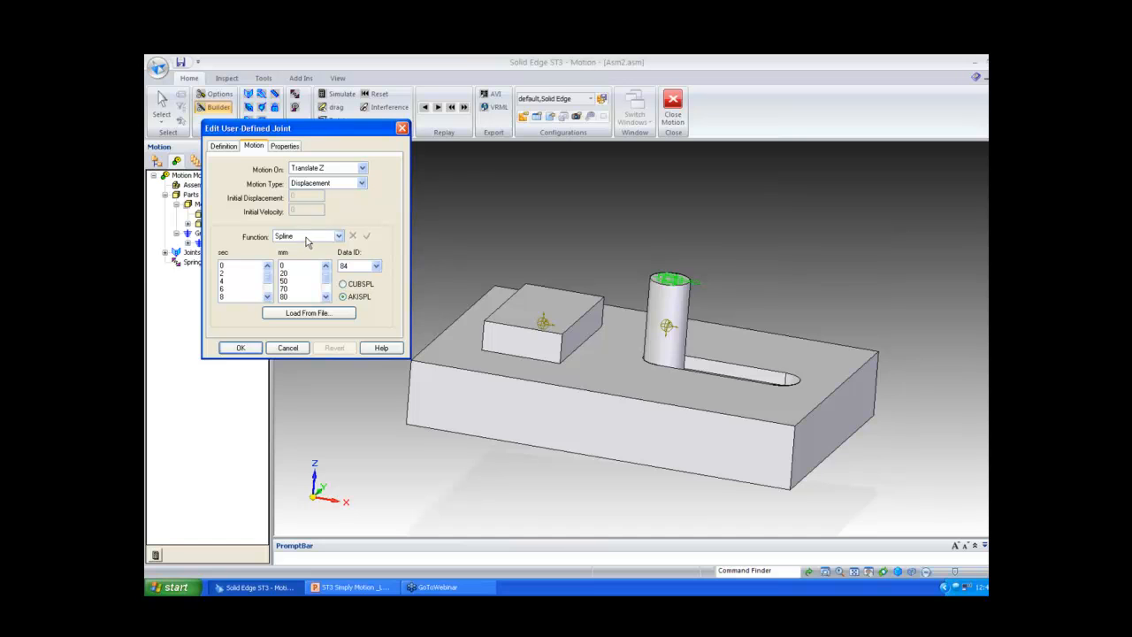
{"action": "left_click", "coordinate": [326, 285]}
{"action": "left_click", "coordinate": [294, 287]}
{"action": "key", "text": "BackSpace"}
{"action": "left_click", "coordinate": [366, 235]}
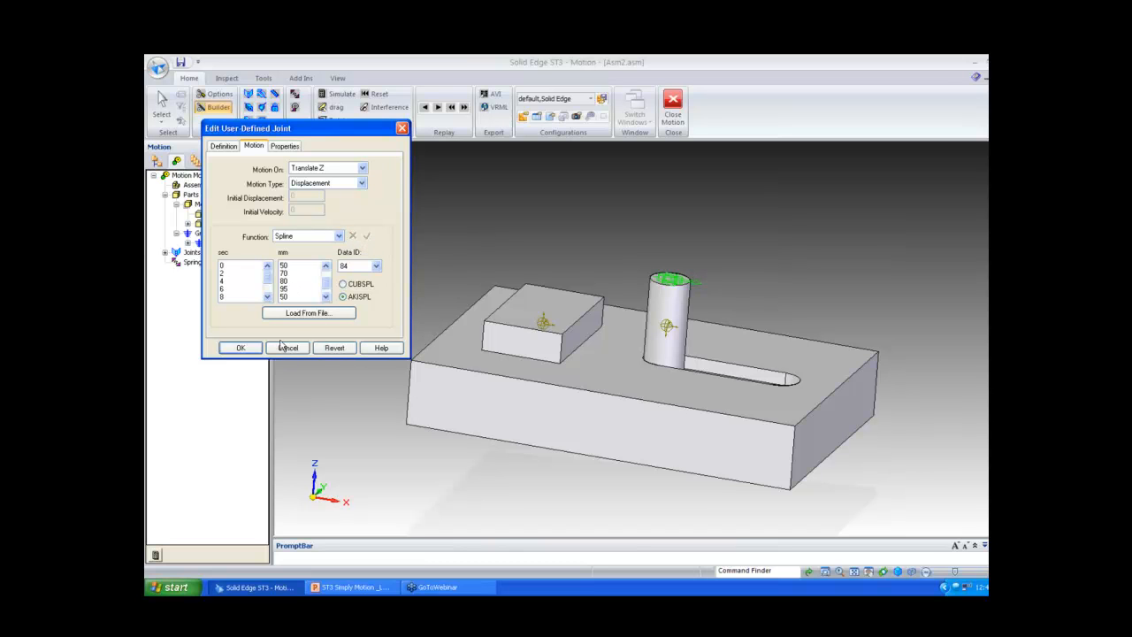
{"action": "left_click", "coordinate": [247, 351]}
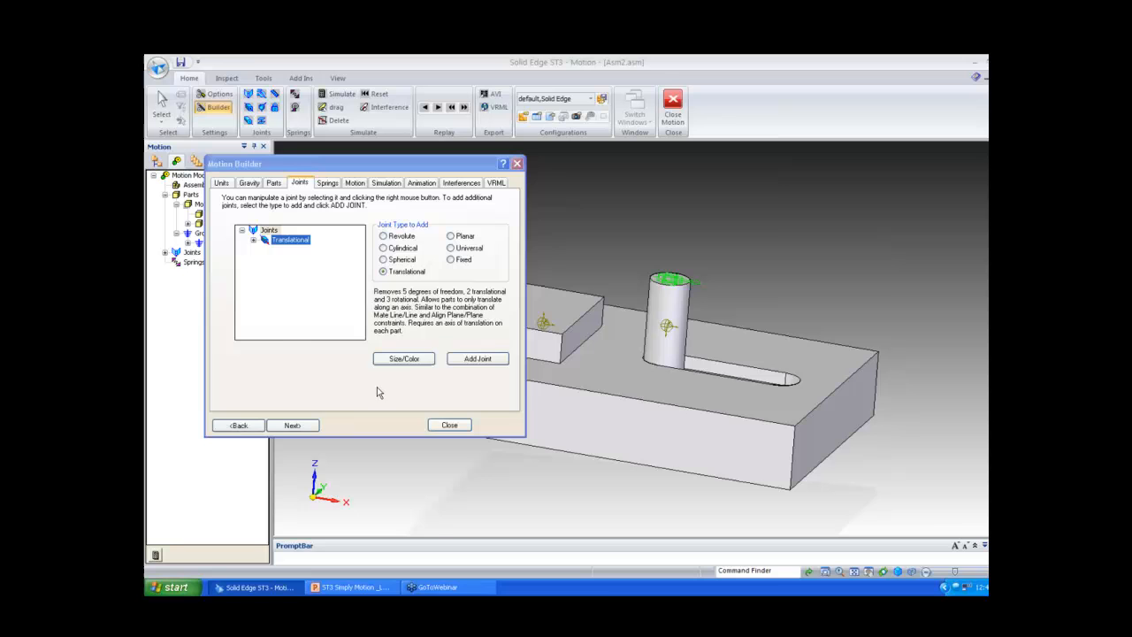
- Rerun the simulation with the edited spline, and open the interference check's search options
{"action": "left_click", "coordinate": [385, 182]}
{"action": "left_click", "coordinate": [311, 314]}
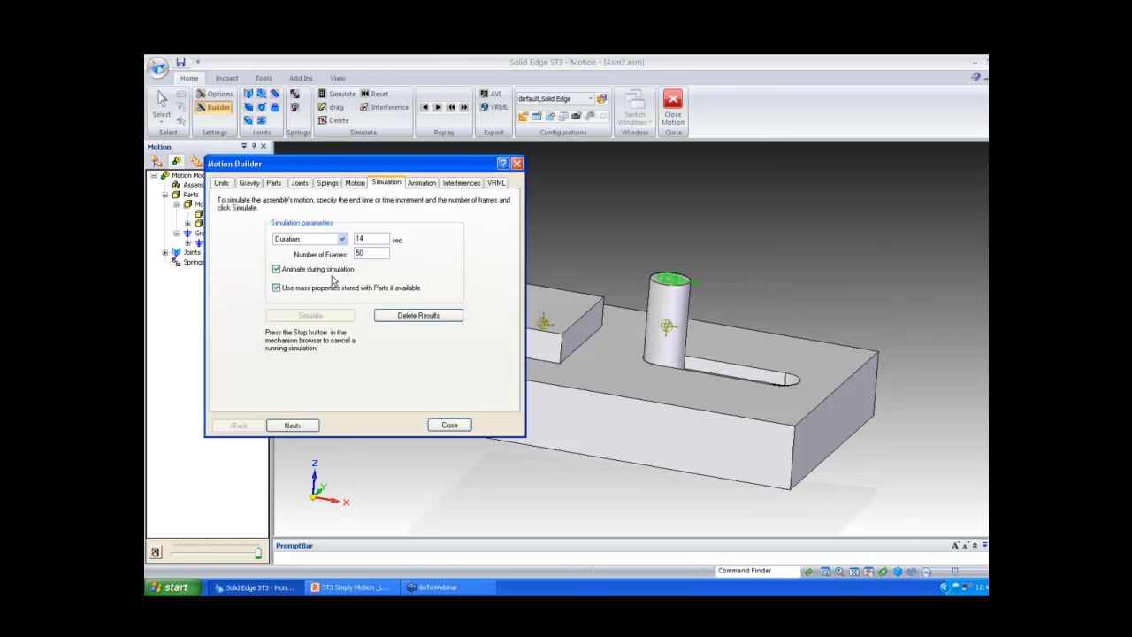
{"action": "left_click", "coordinate": [460, 183]}
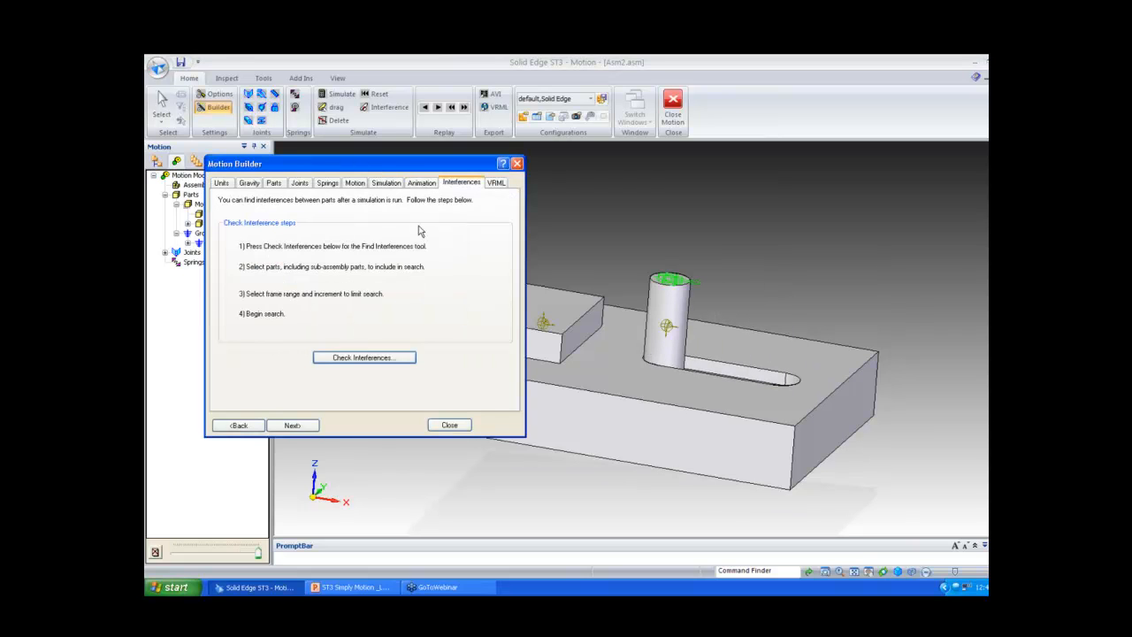
{"action": "left_click", "coordinate": [360, 358]}
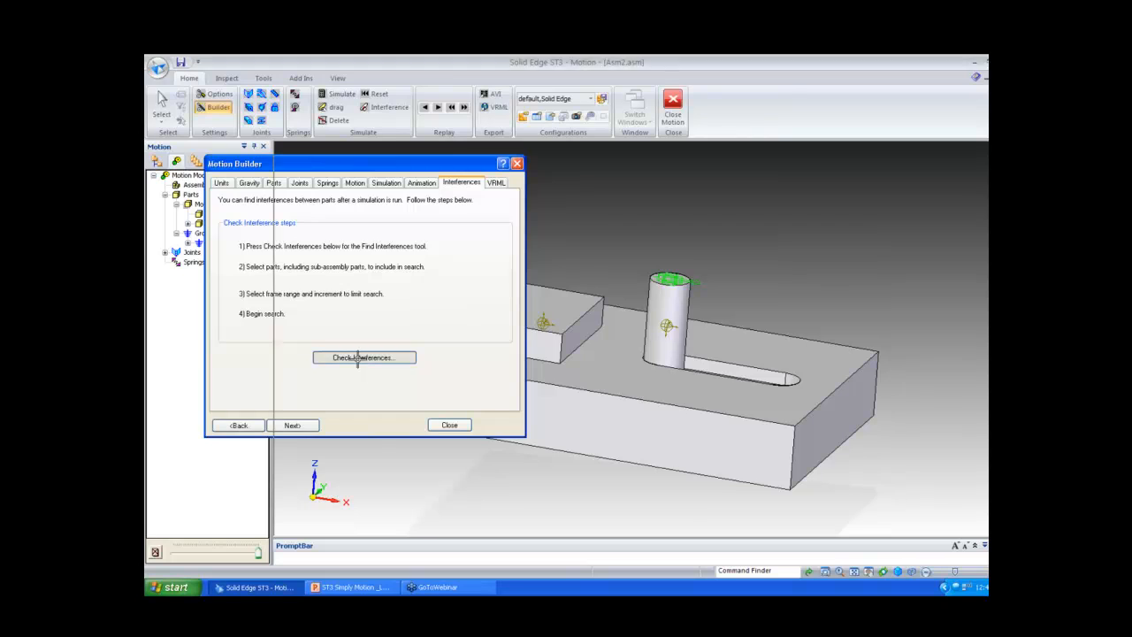
{"action": "left_click", "coordinate": [220, 103]}
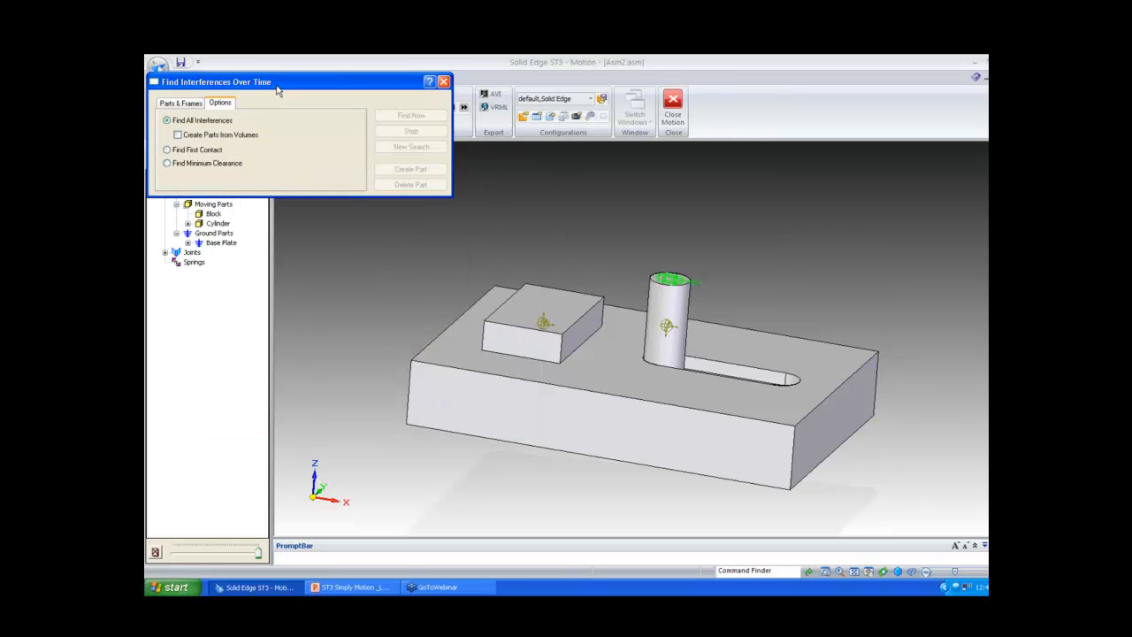
{"action": "left_click_drag", "start_coordinate": [277, 90], "coordinate": [399, 164]}
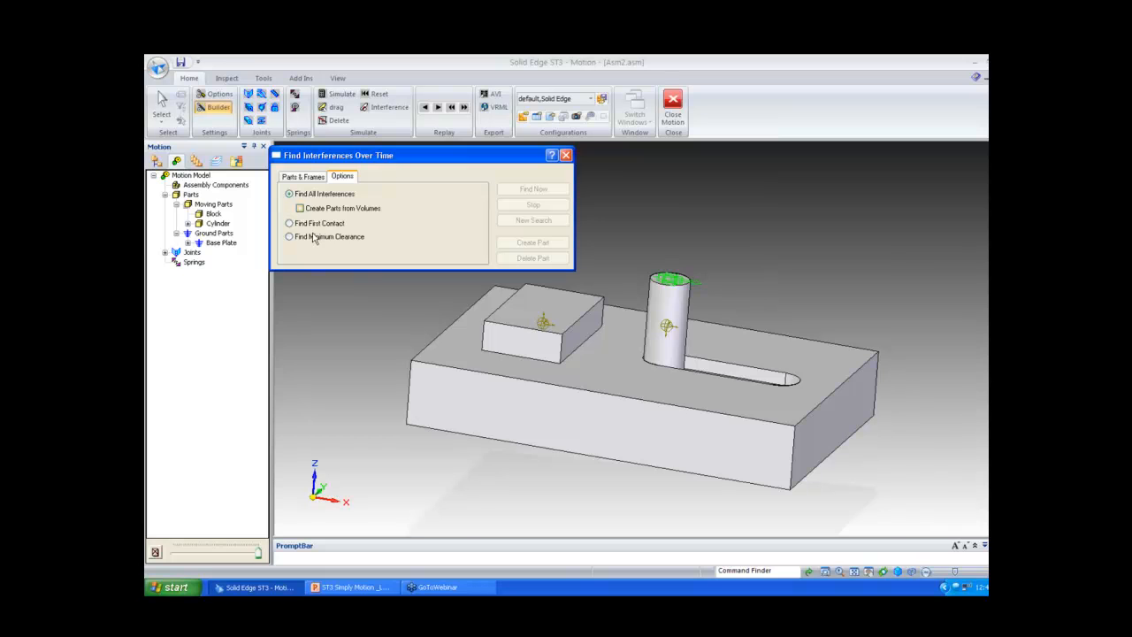
- Find interferences between the Cylinder and Base Plate over frames 1 to 51, review the enlarged result list, and close it
{"action": "left_click", "coordinate": [317, 178]}
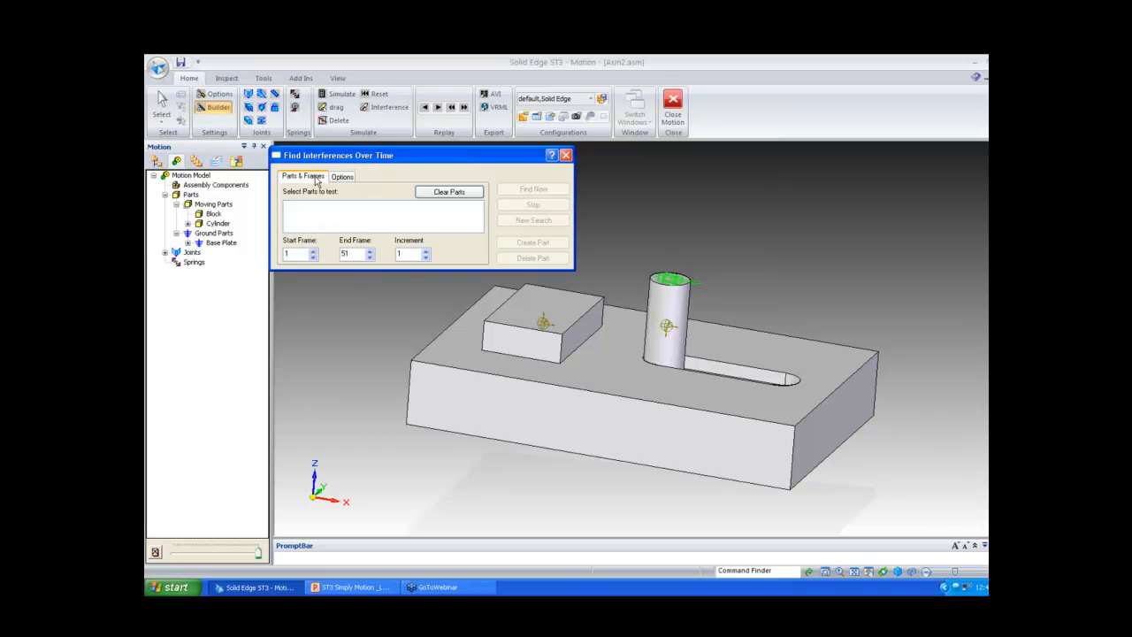
{"action": "left_click", "coordinate": [659, 302]}
{"action": "left_click", "coordinate": [624, 335]}
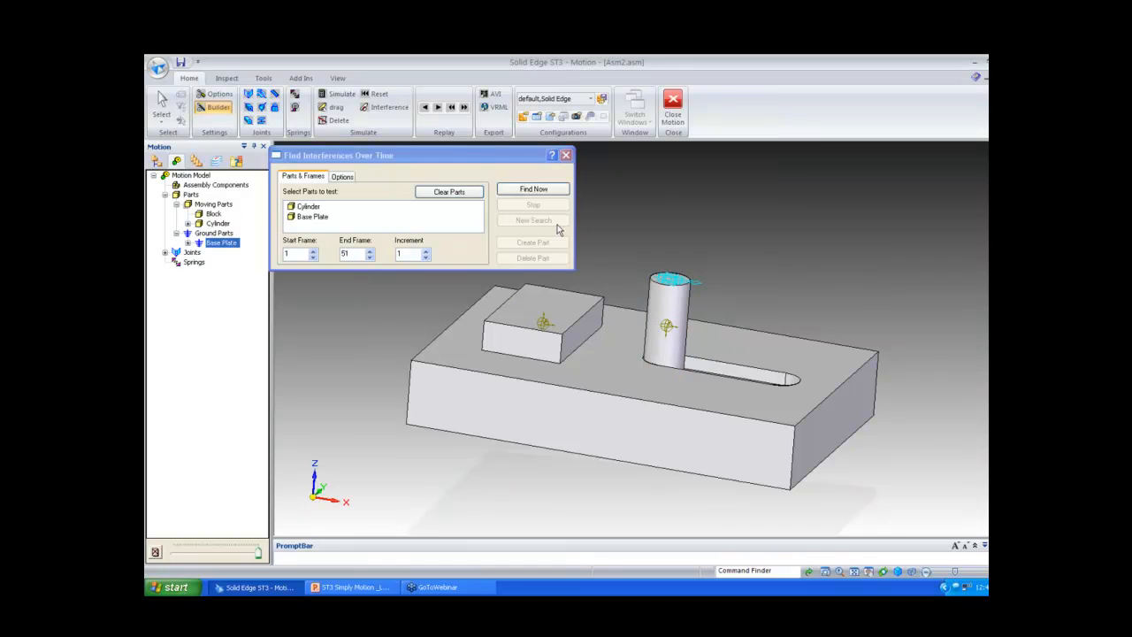
{"action": "left_click", "coordinate": [513, 191]}
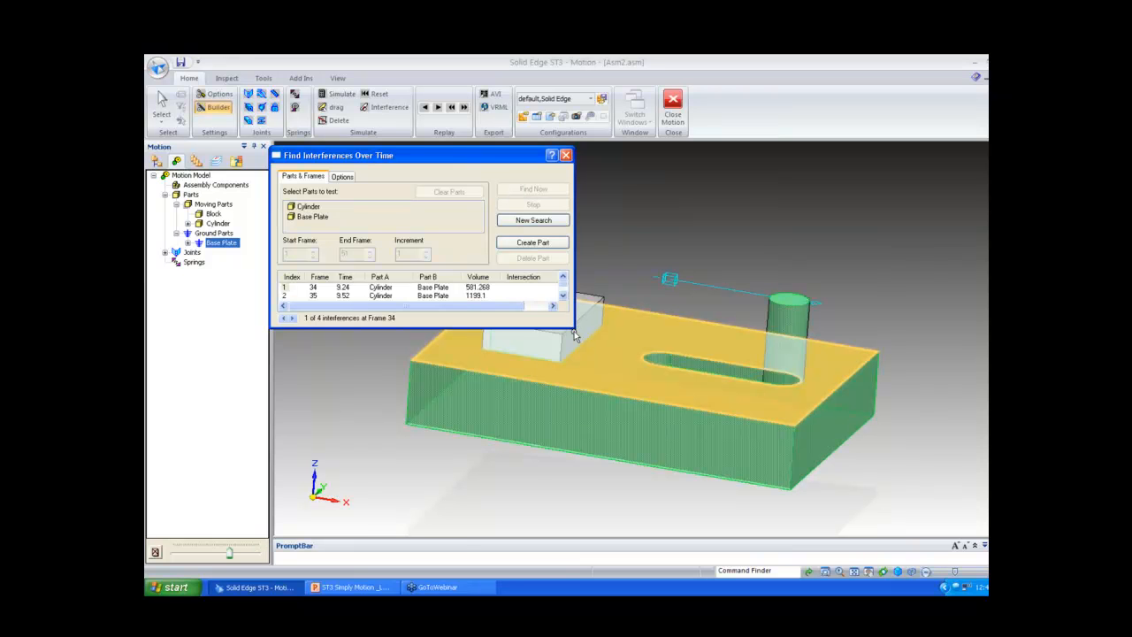
{"action": "left_click_drag", "start_coordinate": [575, 329], "coordinate": [599, 447]}
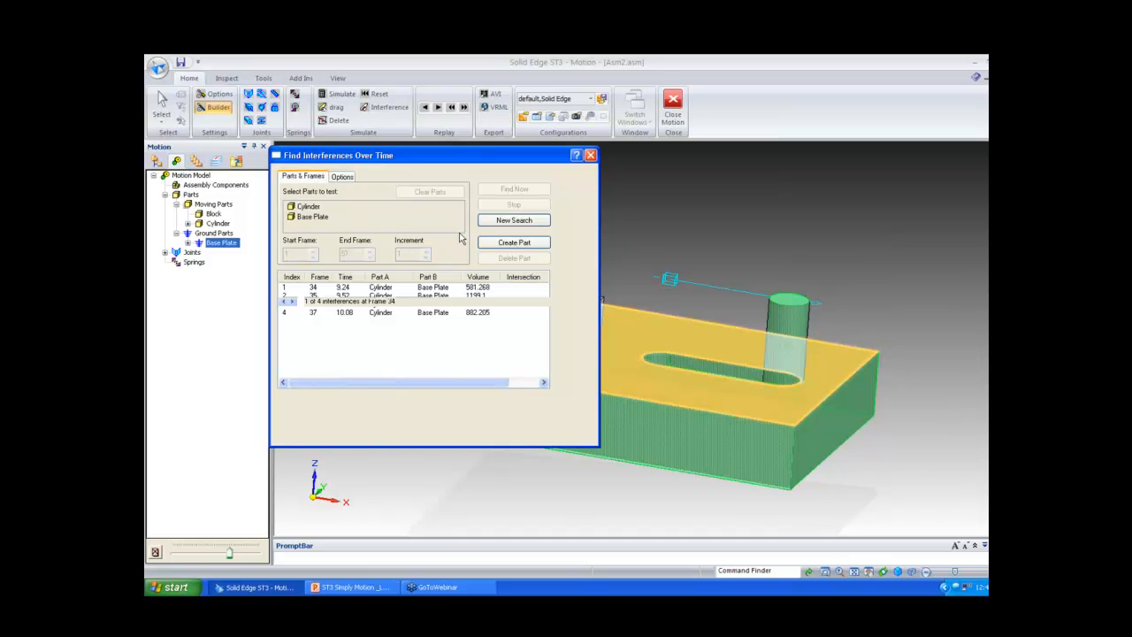
{"action": "left_click", "coordinate": [590, 156]}
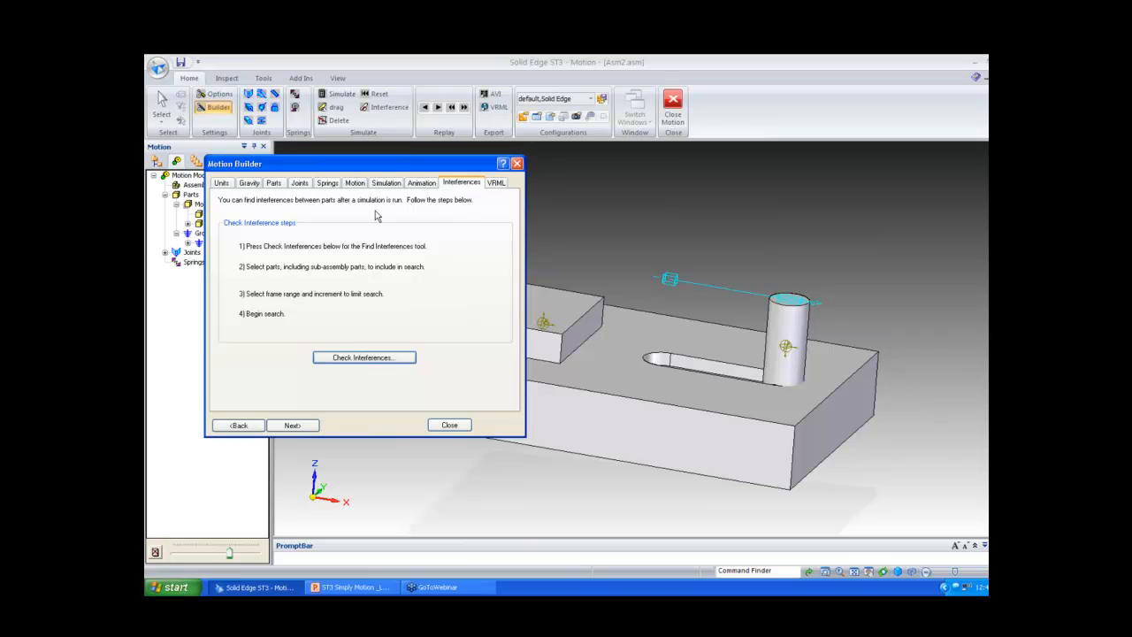
- Close Motion Builder and close the Asm2 assembly
{"action": "left_click", "coordinate": [452, 425]}
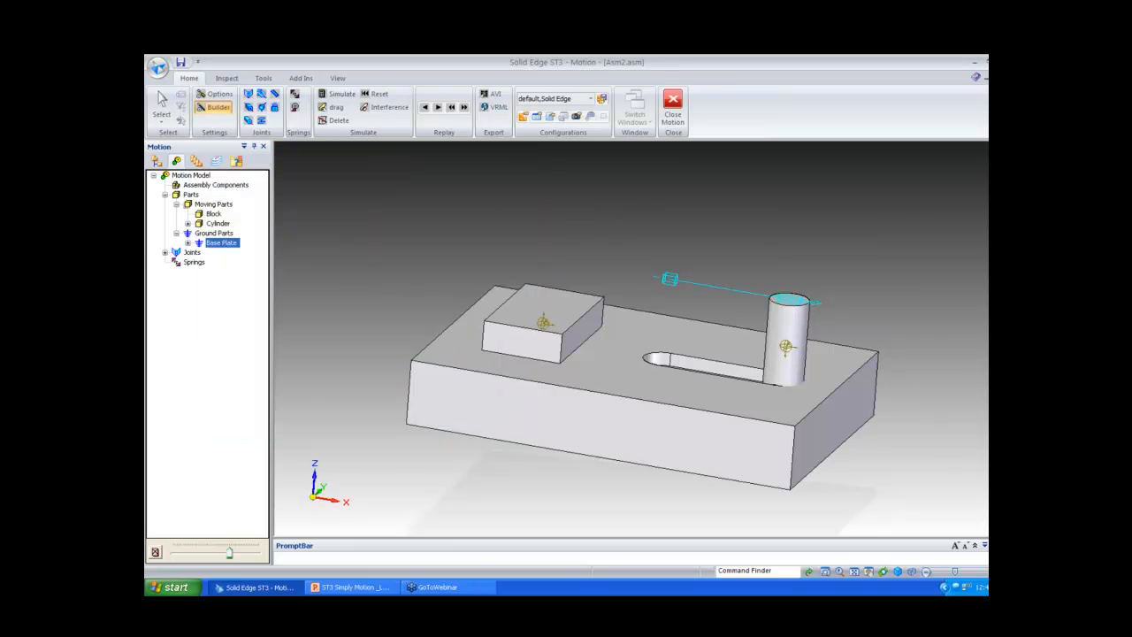
{"action": "double_click", "coordinate": [157, 68]}
{"action": "left_click", "coordinate": [602, 372]}
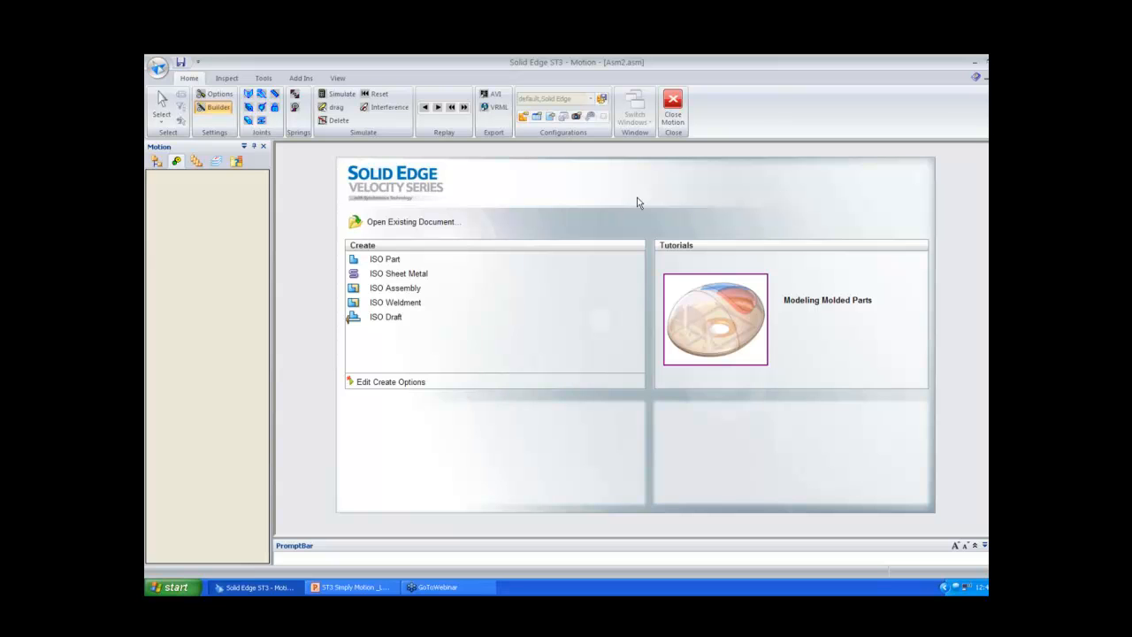
- Open the CaseCrimping_SimplyMotion assembly from the Finished folder
{"action": "key", "text": "ctrl+o"}
{"action": "left_click", "coordinate": [365, 121]}
{"action": "left_click", "coordinate": [372, 182]}
{"action": "double_click", "coordinate": [290, 156]}
{"action": "left_click", "coordinate": [292, 146]}
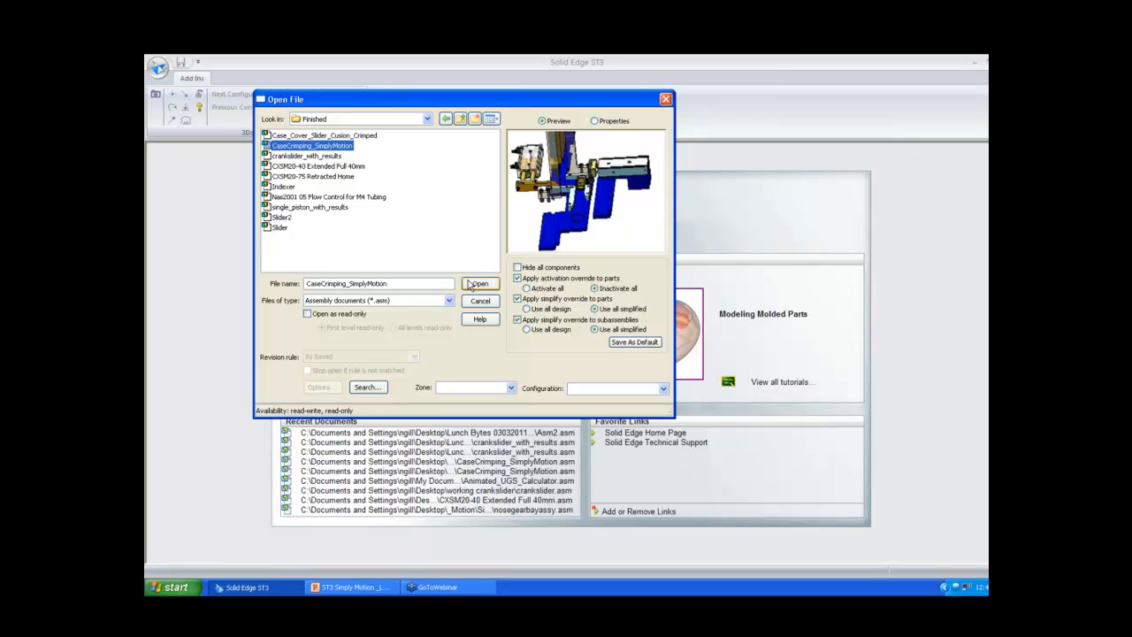
{"action": "left_click", "coordinate": [468, 283]}
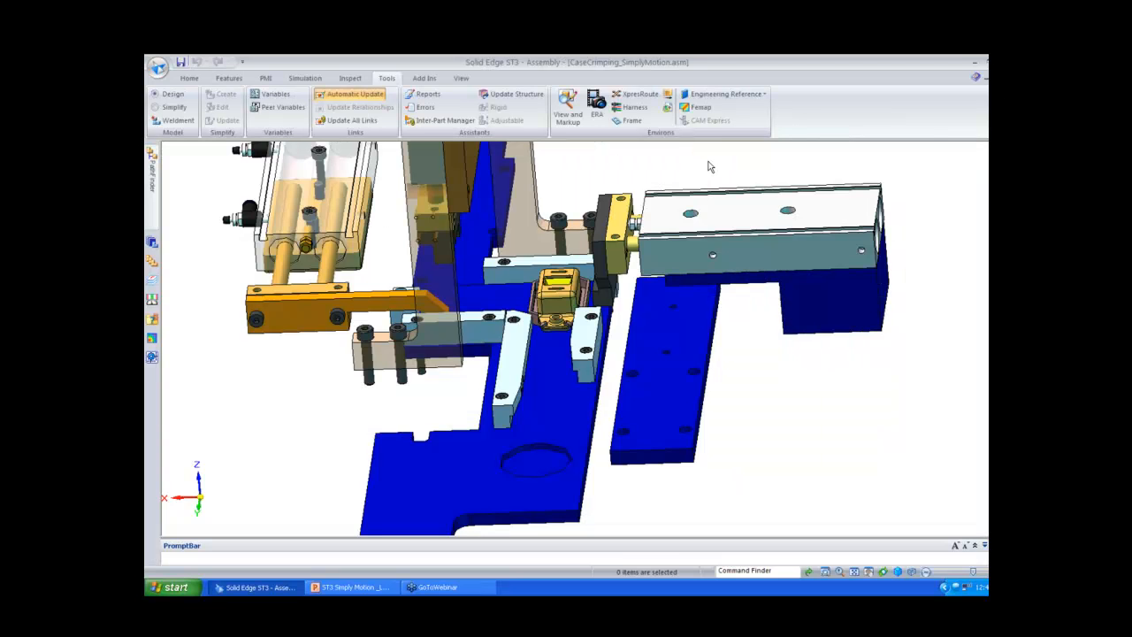
- Enter the Motion environment, simulate the finished case crimping assembly, and leave the environment
{"action": "middle_click_drag", "start_coordinate": [707, 160], "coordinate": [693, 142]}
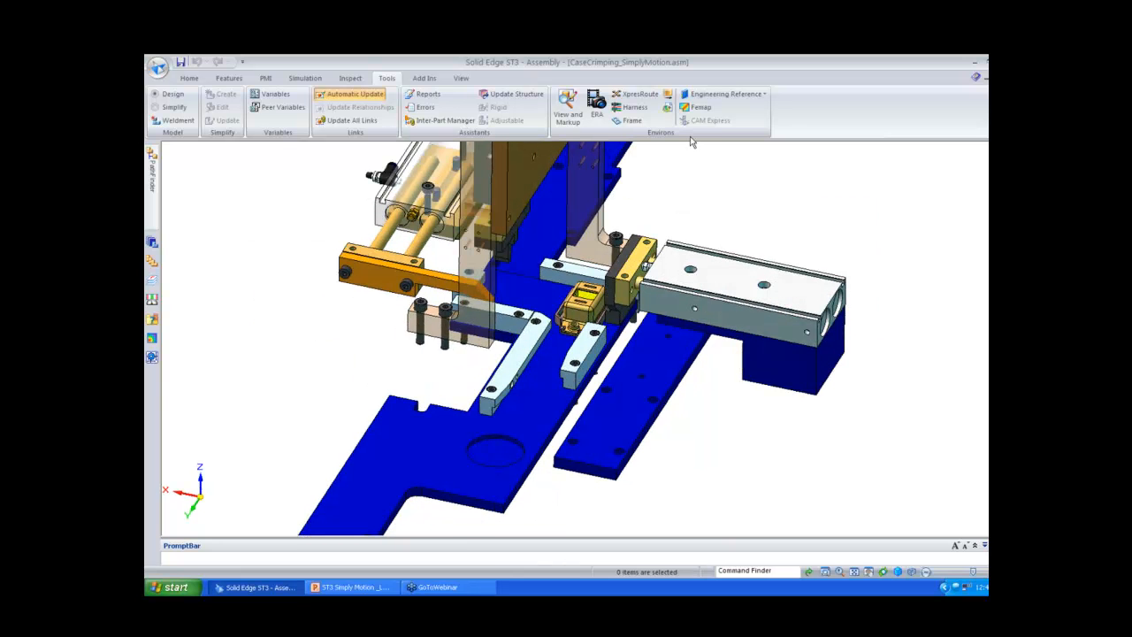
{"action": "left_click", "coordinate": [668, 107]}
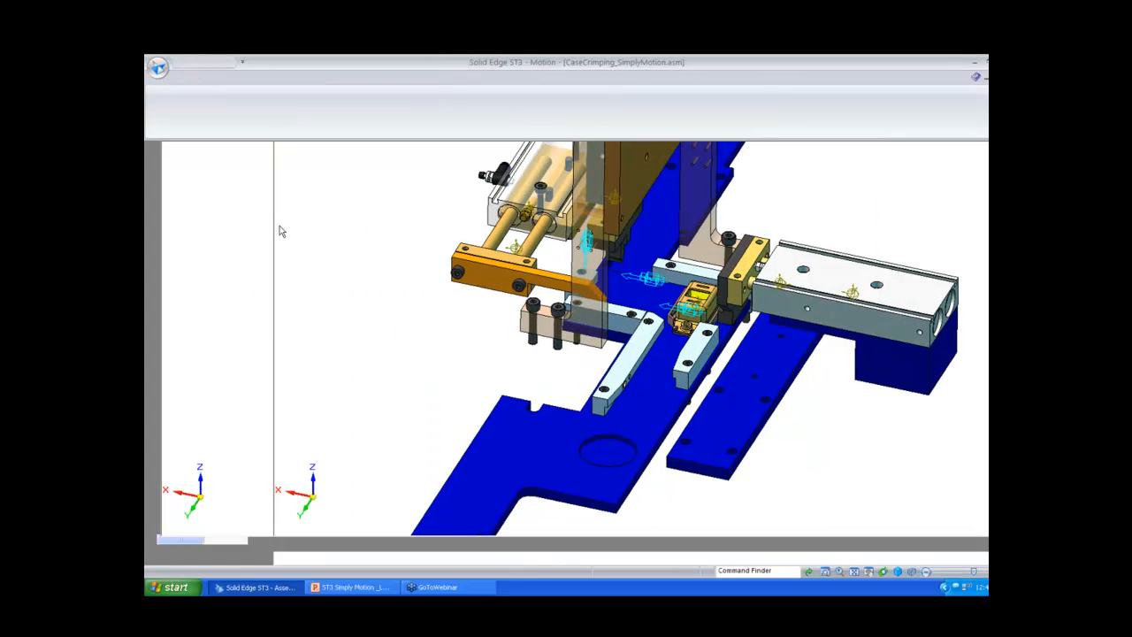
{"action": "left_click", "coordinate": [342, 93]}
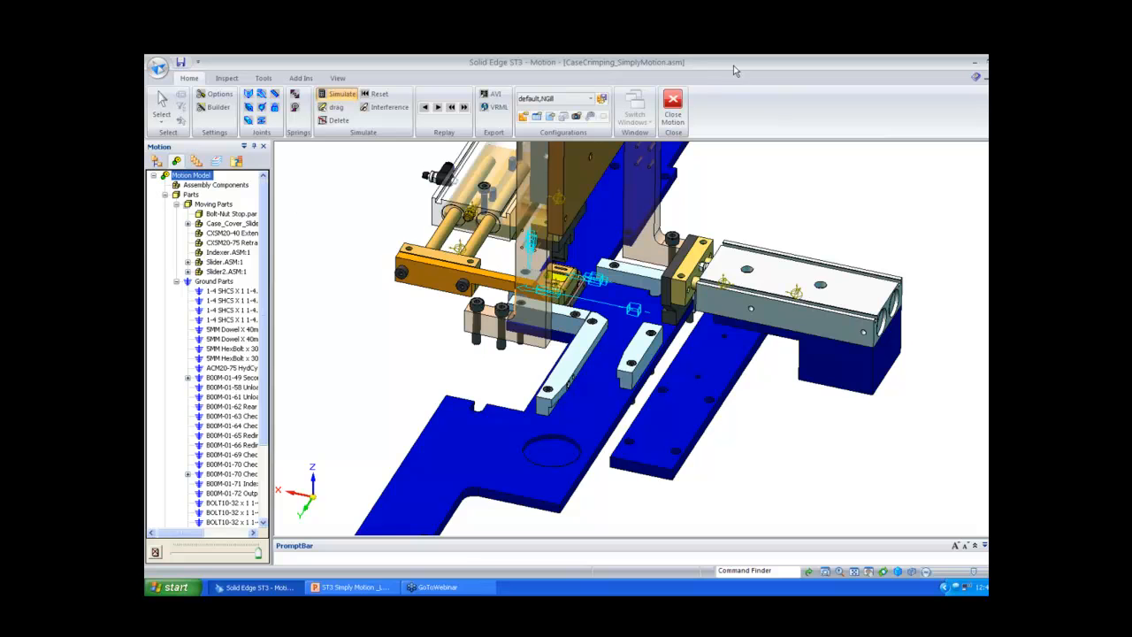
{"action": "left_click", "coordinate": [673, 105]}
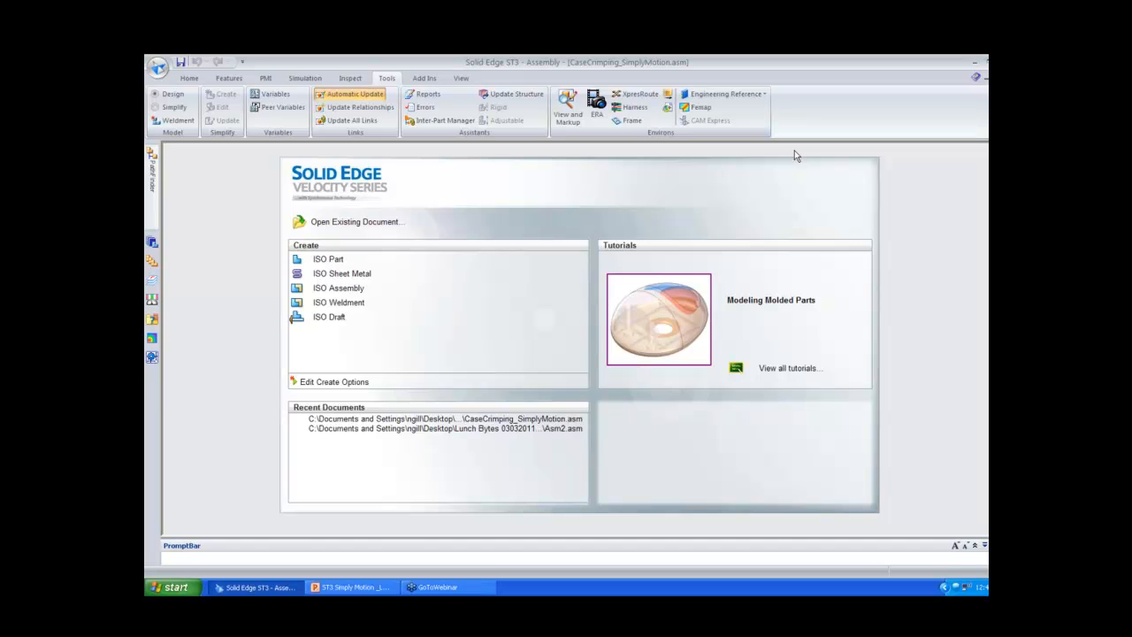
- Open the CaseCrimping_SimplyMotion assembly from the Working folder
{"action": "left_click", "coordinate": [158, 67]}
{"action": "left_click", "coordinate": [177, 115]}
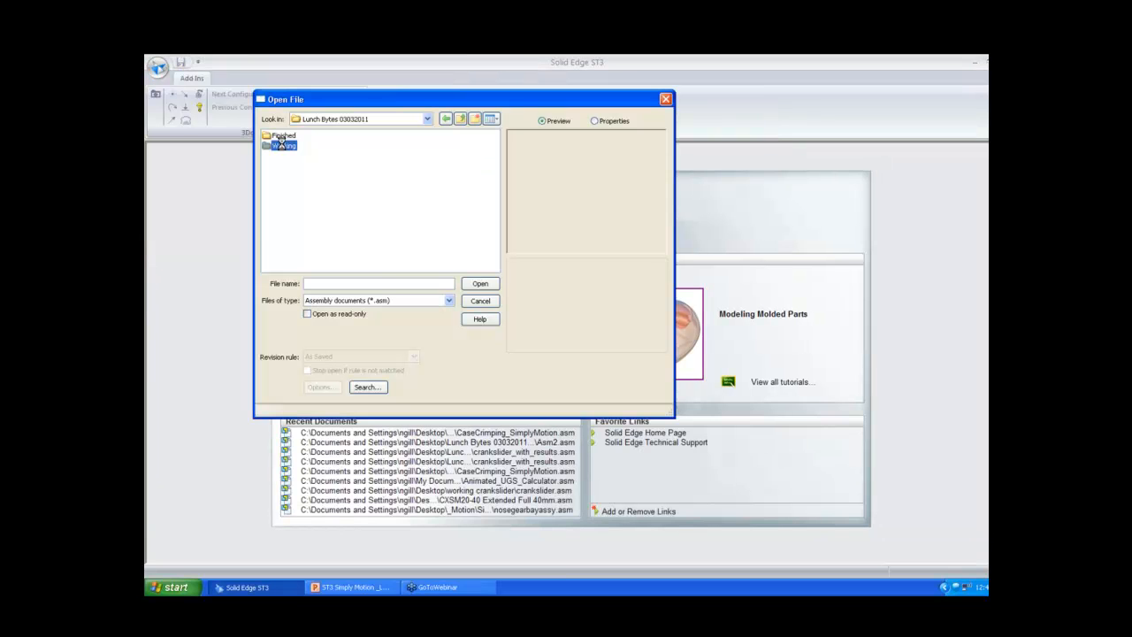
{"action": "double_click", "coordinate": [281, 145]}
{"action": "left_click", "coordinate": [311, 155]}
{"action": "left_click", "coordinate": [478, 284]}
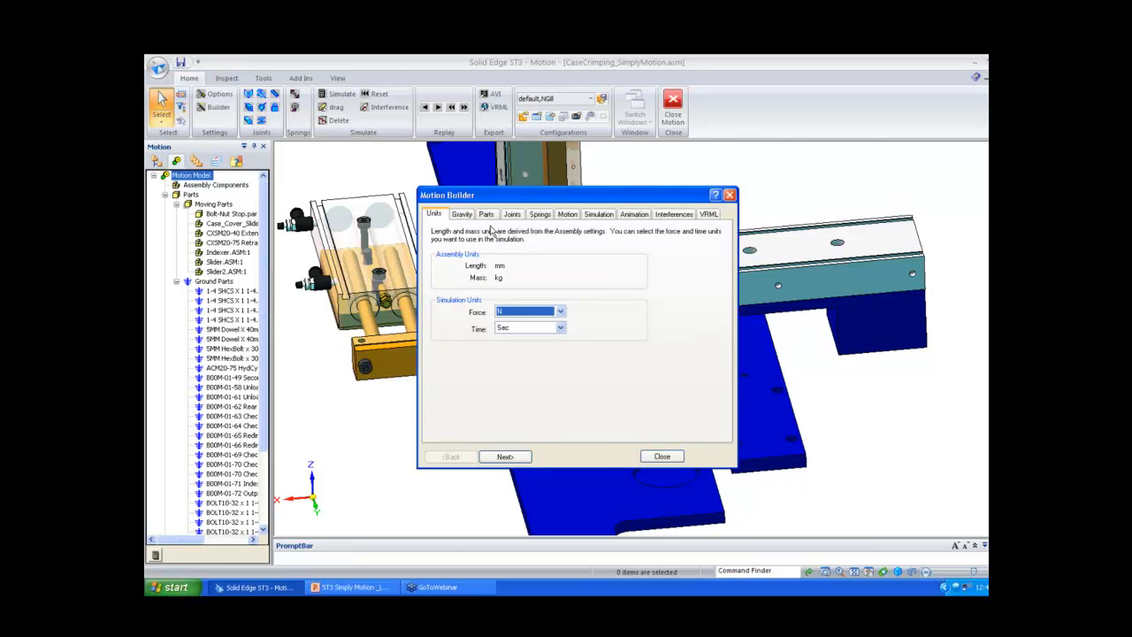
- Add a translational joint between Case_Cover_Slider_Cusion_Crimped.asm:2 and the B00M-01-49 Secondary Dead Track System
{"action": "left_click_drag", "start_coordinate": [500, 196], "coordinate": [283, 174]}
{"action": "left_click", "coordinate": [295, 192]}
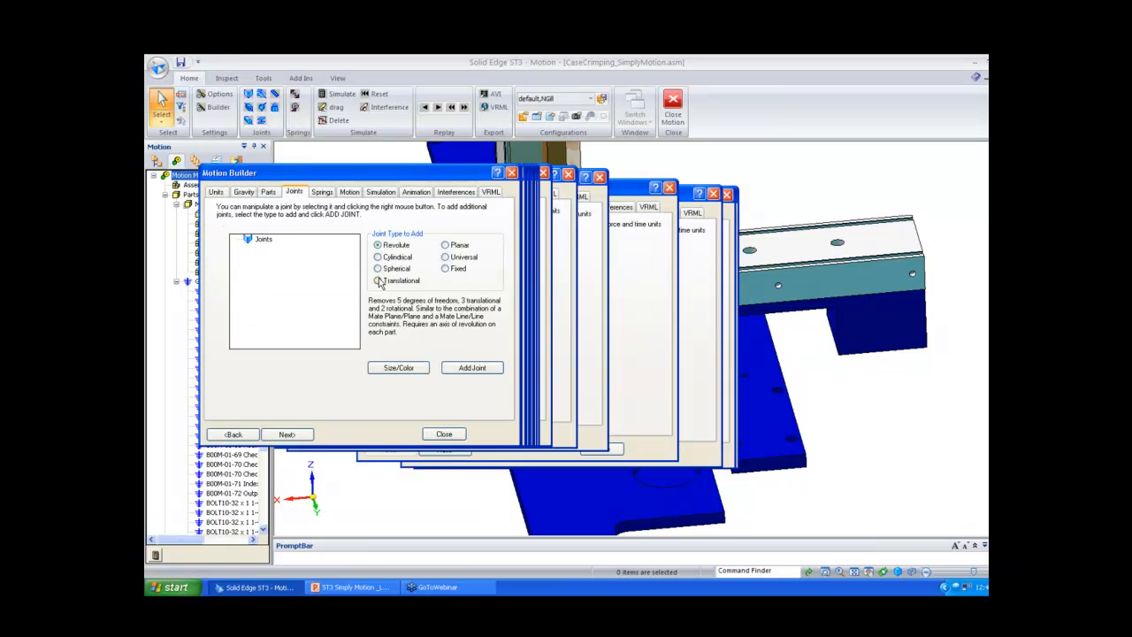
{"action": "left_click", "coordinate": [378, 280]}
{"action": "left_click", "coordinate": [459, 372]}
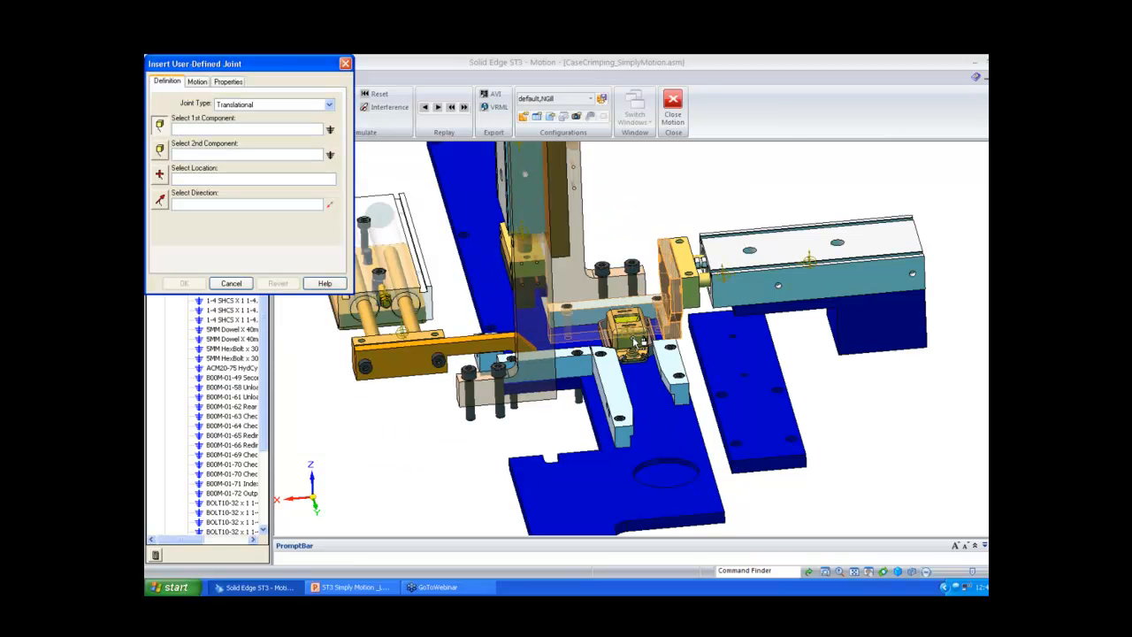
{"action": "right_click", "coordinate": [644, 343]}
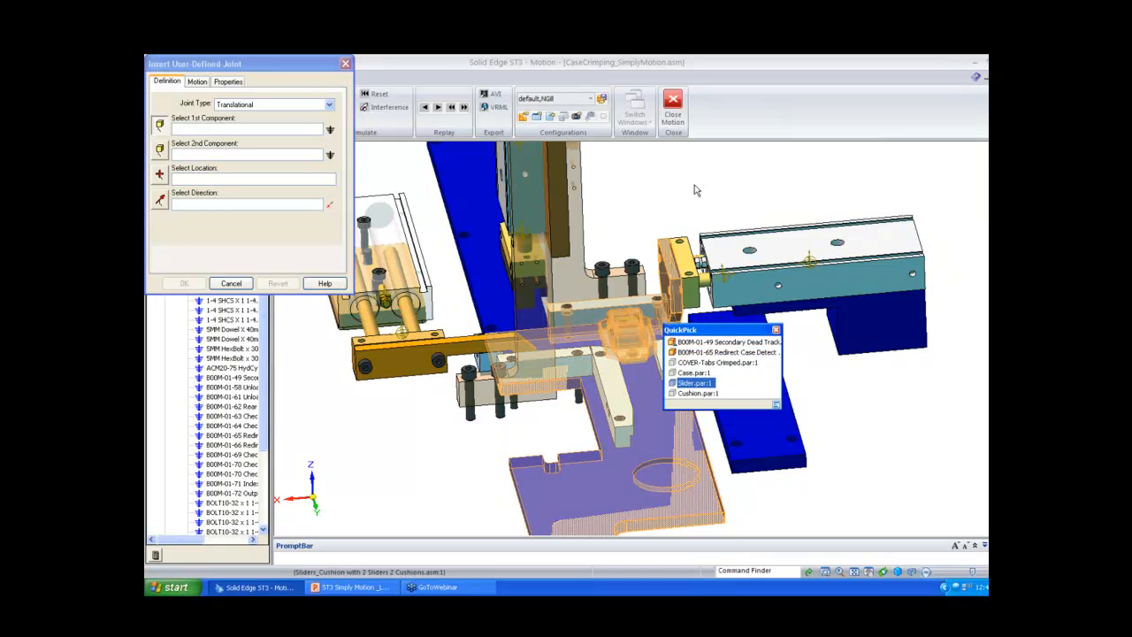
{"action": "left_click", "coordinate": [695, 383]}
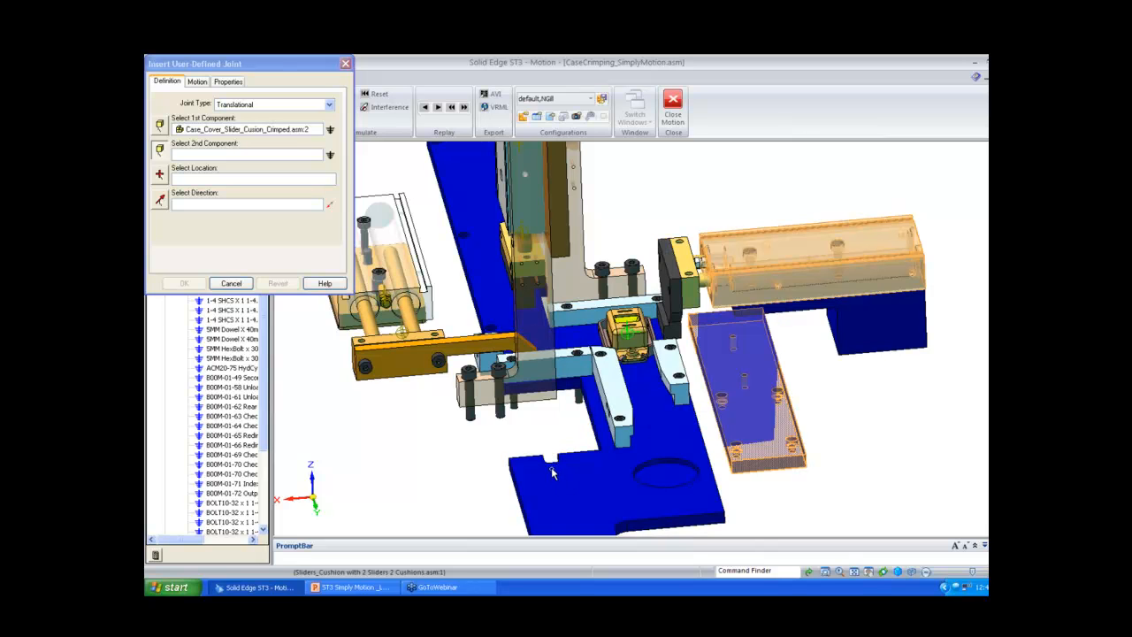
{"action": "left_click", "coordinate": [629, 472]}
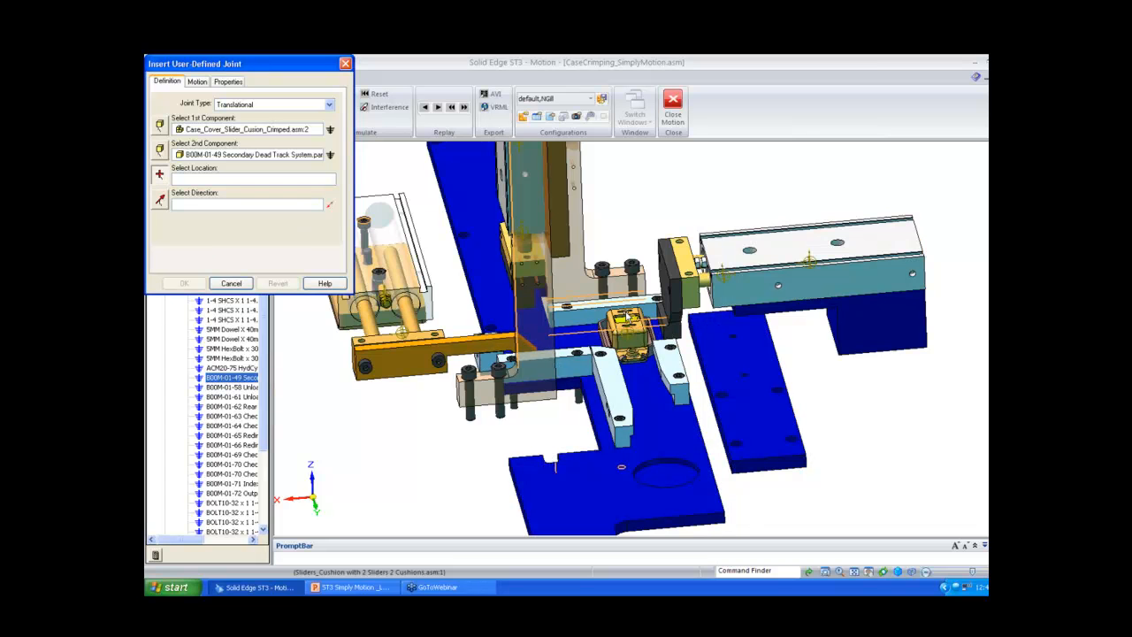
- Locate the joint on the B00M-01-65 Redirect Case Detect Guide and direct it along an edge of the B00M-01-58 Unloading Cylinder Bracket
{"action": "left_click", "coordinate": [629, 316]}
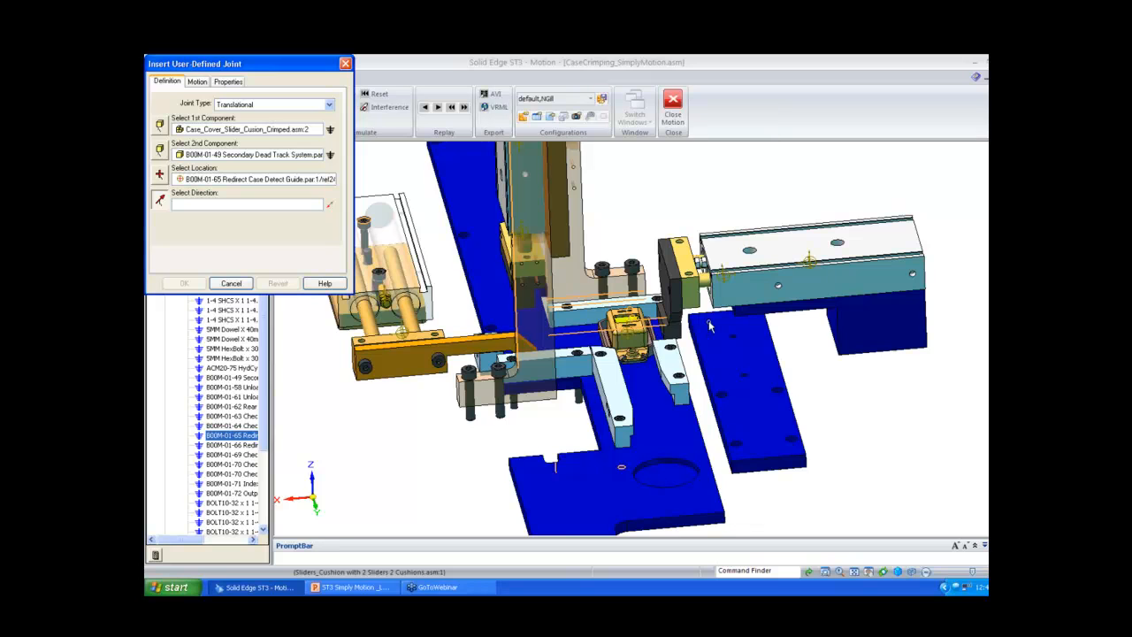
{"action": "middle_click_drag", "start_coordinate": [842, 347], "coordinate": [829, 351]}
{"action": "left_click", "coordinate": [829, 350]}
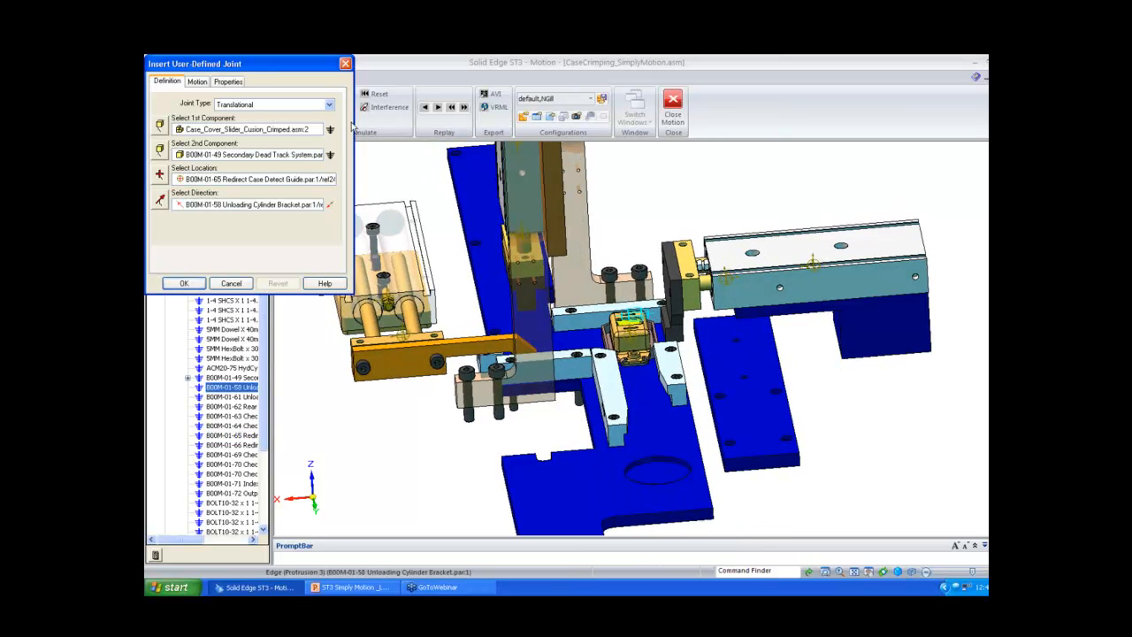
- Set the case joint's Translate Z motion type to Displacement with a Spline function
{"action": "left_click", "coordinate": [197, 82]}
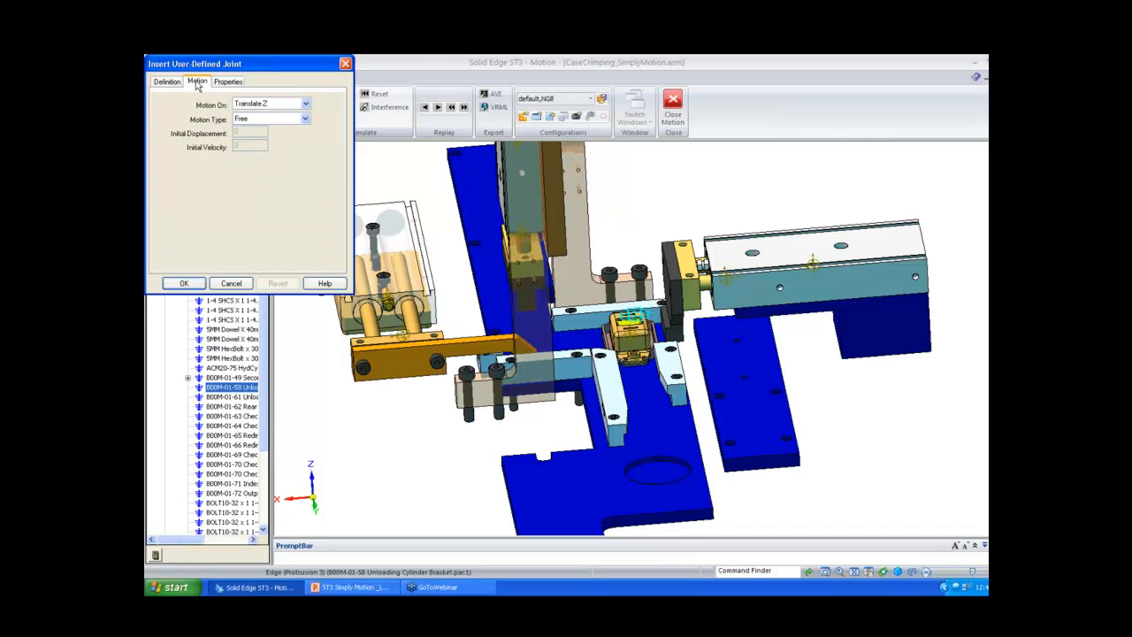
{"action": "left_click", "coordinate": [259, 119]}
{"action": "left_click", "coordinate": [259, 138]}
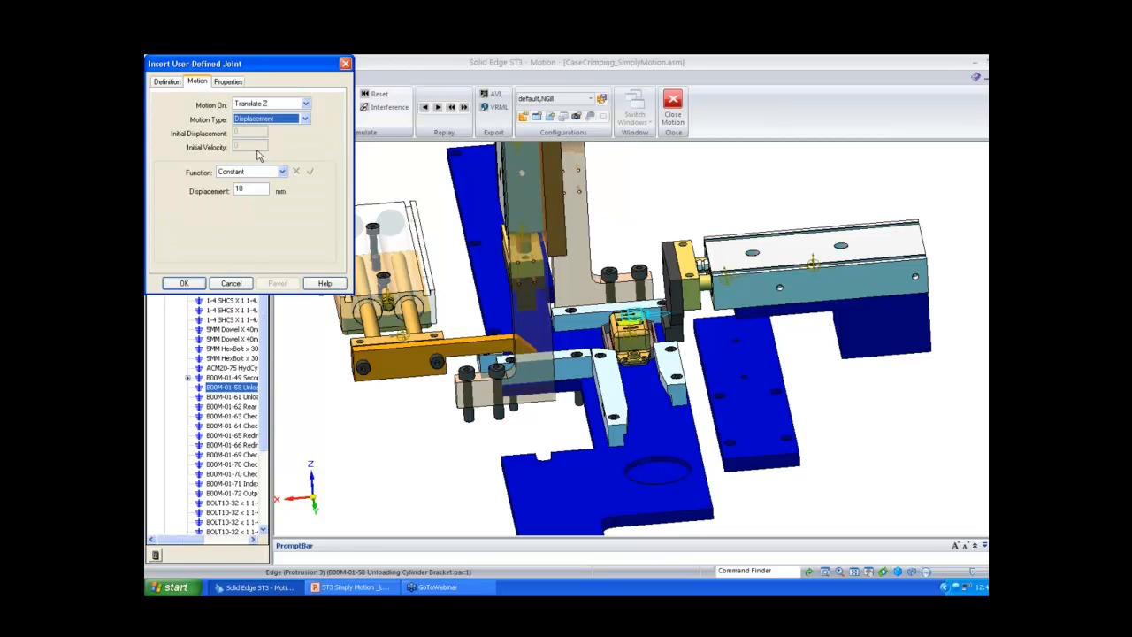
{"action": "left_click", "coordinate": [259, 172]}
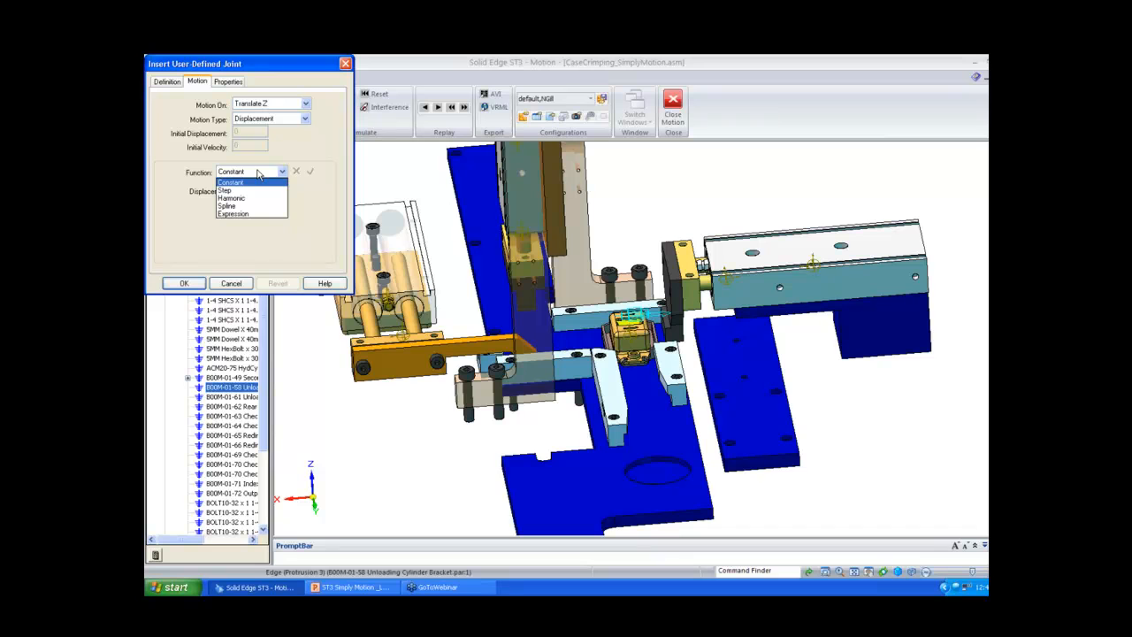
{"action": "left_click", "coordinate": [254, 207]}
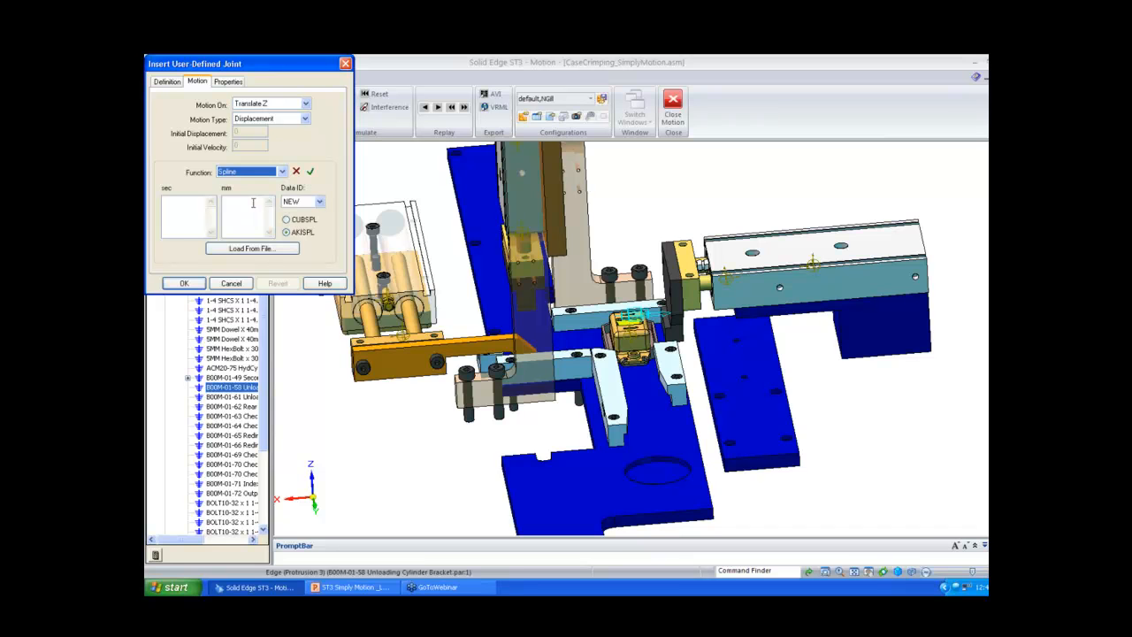
- Load the spline data for the case joint from the "1st motion" text file and apply it
{"action": "left_click", "coordinate": [195, 208]}
{"action": "left_click", "coordinate": [250, 250]}
{"action": "left_click", "coordinate": [234, 101]}
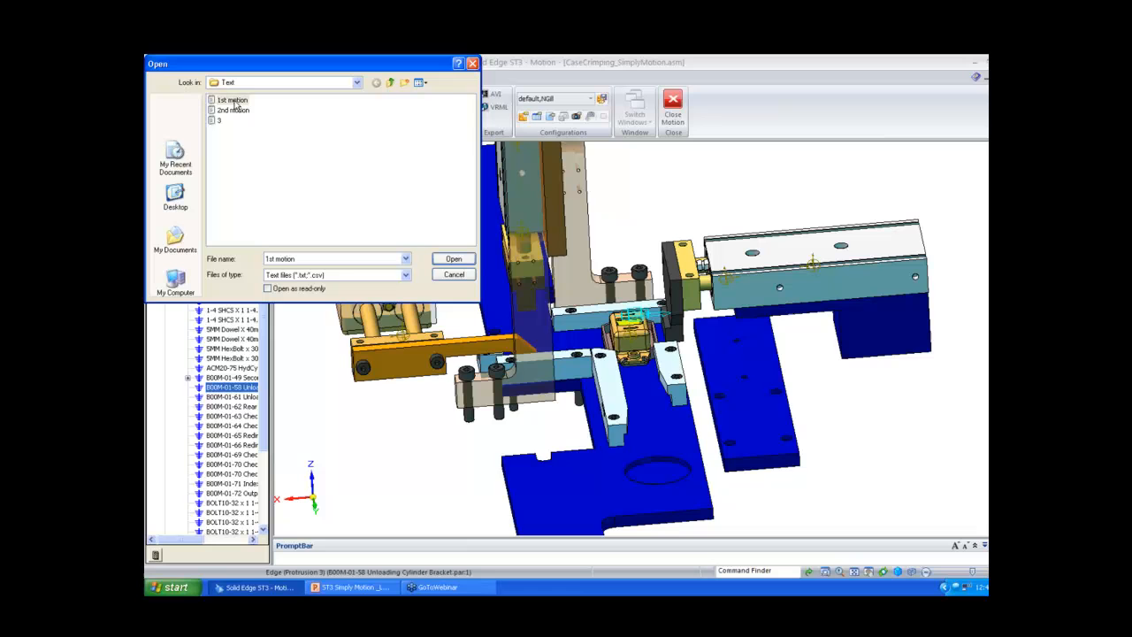
{"action": "left_click", "coordinate": [451, 259]}
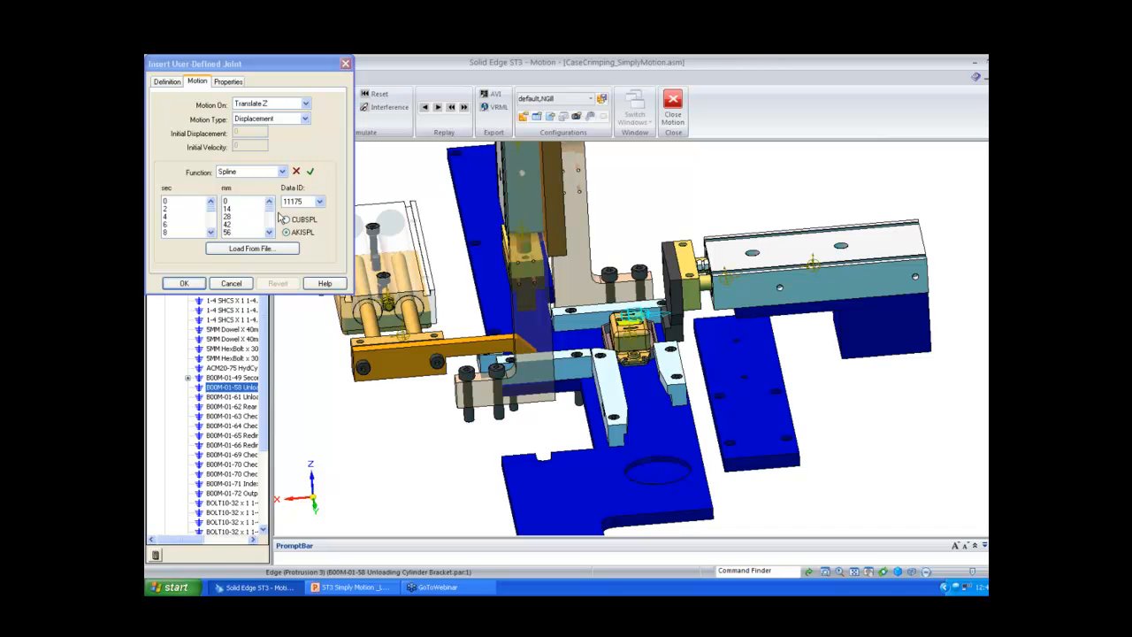
{"action": "left_click", "coordinate": [311, 172]}
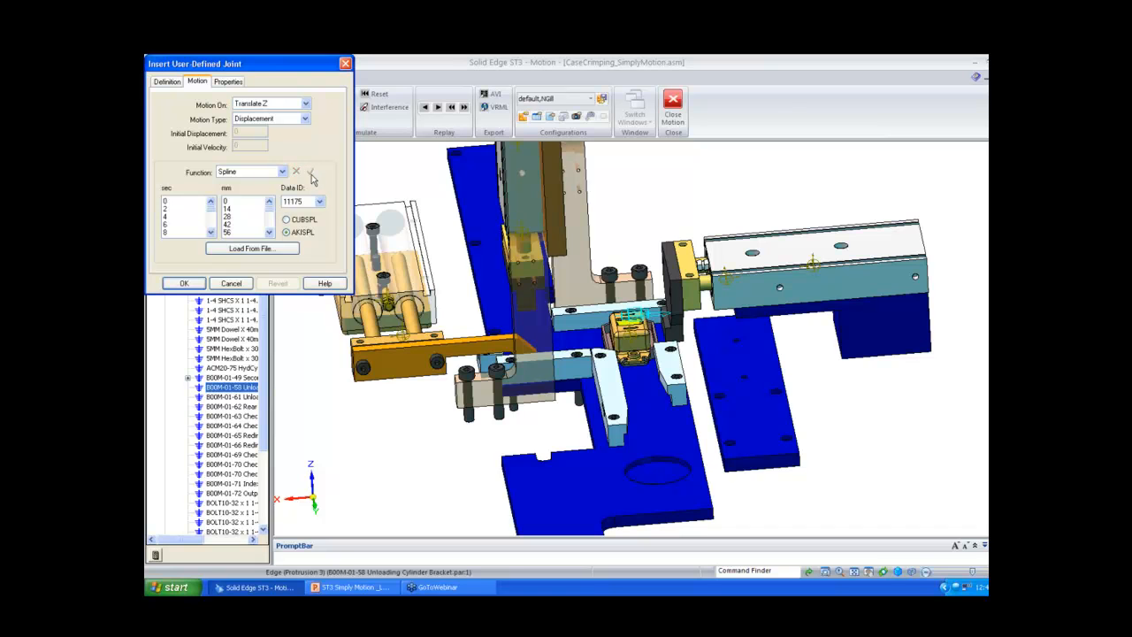
- Reverse the case joint's direction and accept the joint definition
{"action": "left_click", "coordinate": [159, 83]}
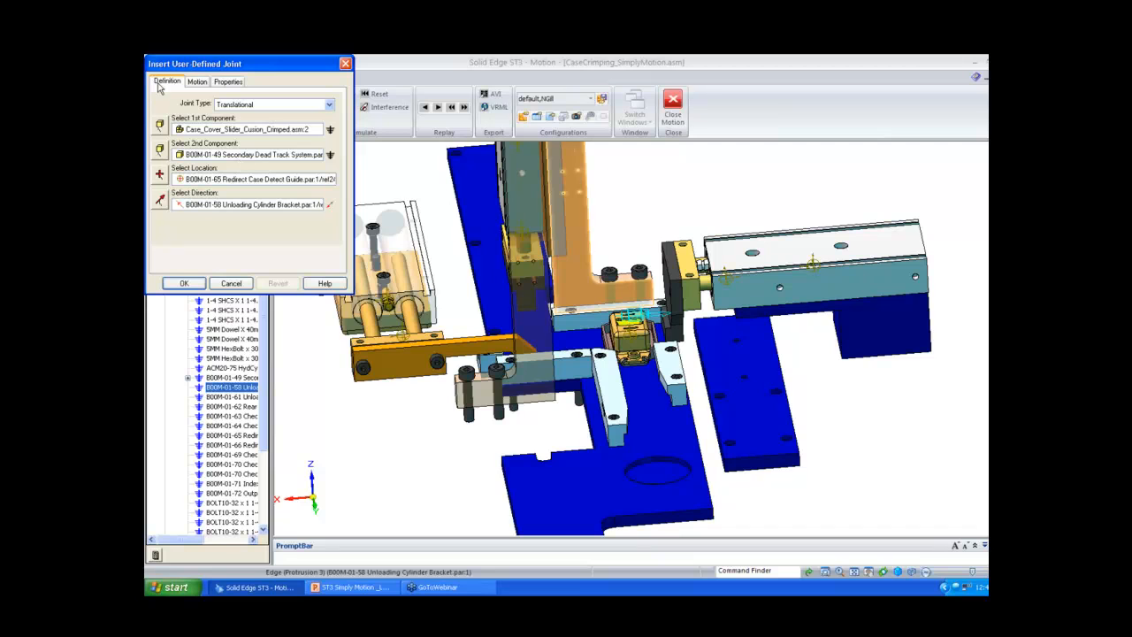
{"action": "left_click", "coordinate": [330, 204]}
{"action": "left_click", "coordinate": [197, 284]}
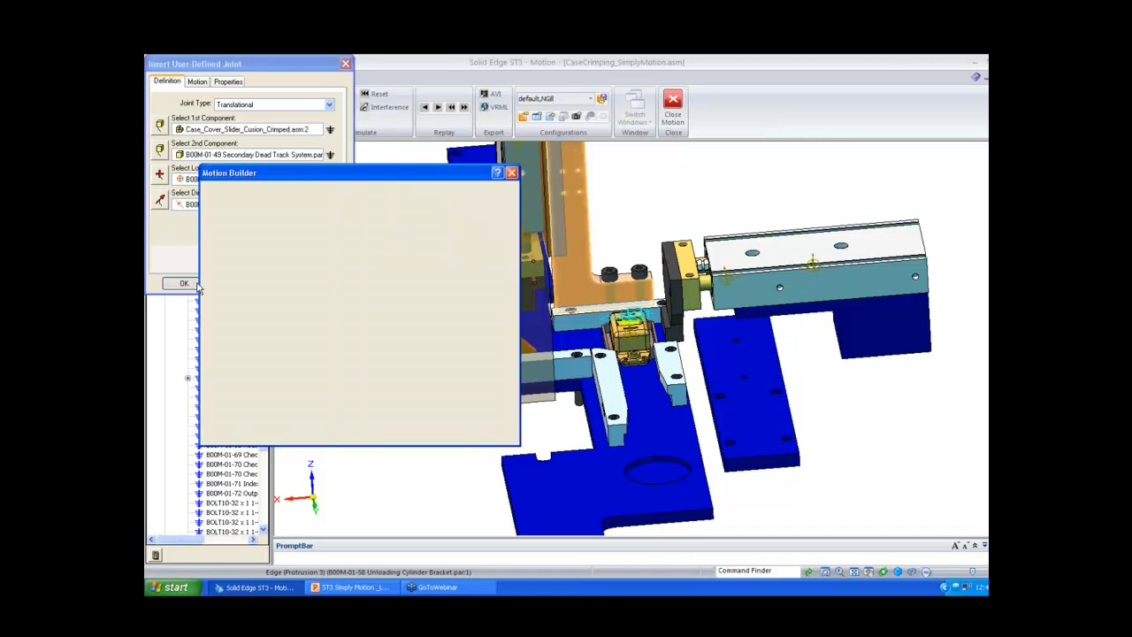
- Simulate the case joint's motion with the existing duration and frame settings, and delete the simulation results
{"action": "left_click", "coordinate": [389, 192]}
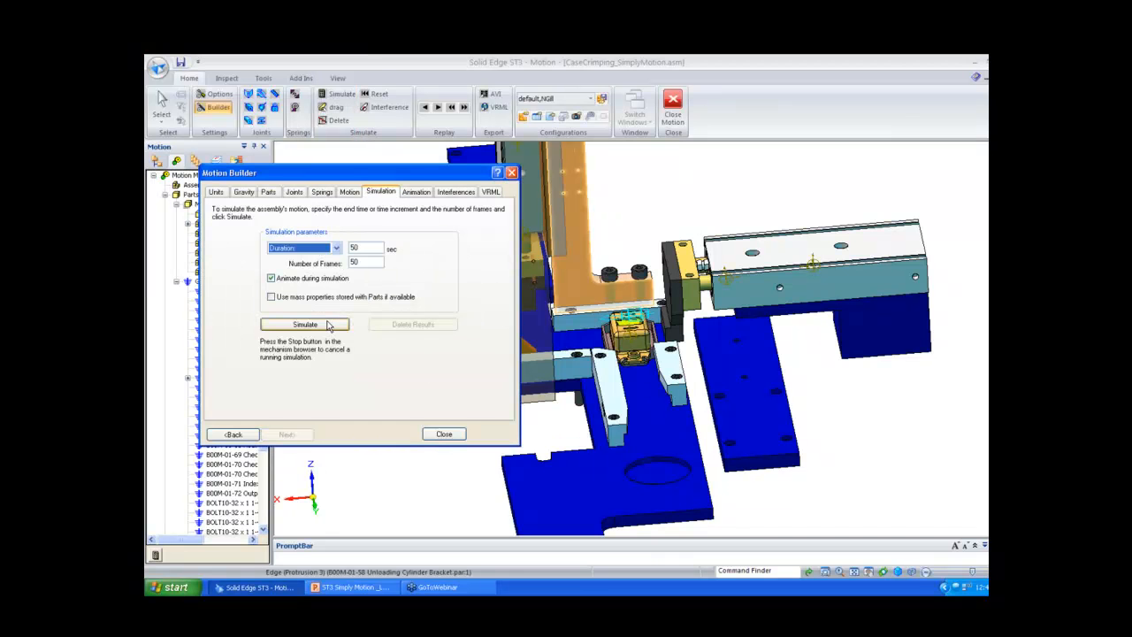
{"action": "left_click", "coordinate": [329, 324]}
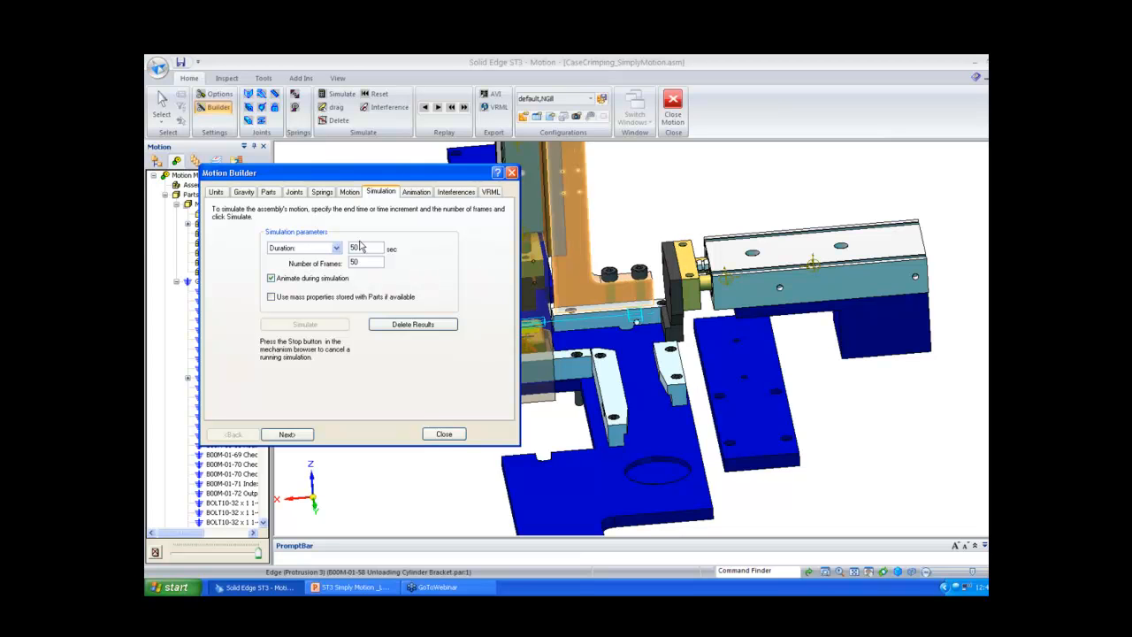
{"action": "left_click", "coordinate": [414, 323]}
{"action": "left_click", "coordinate": [552, 340]}
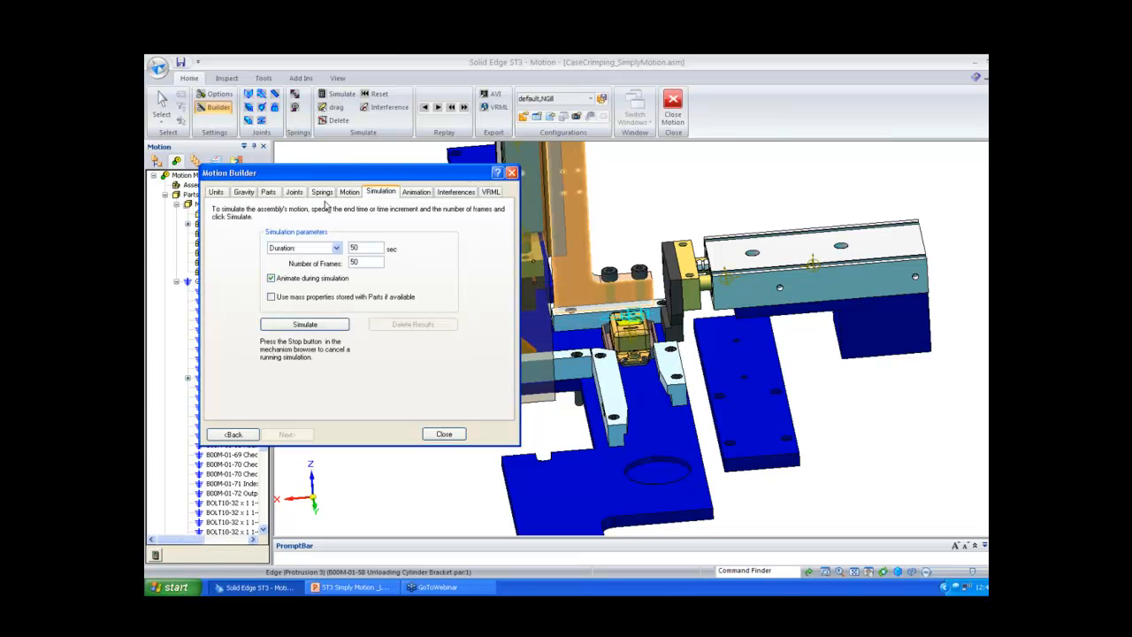
- Add another translational joint between Slider.ASM:1 and the B00M-01-49 Secondary Dead Track System
{"action": "left_click", "coordinate": [295, 192]}
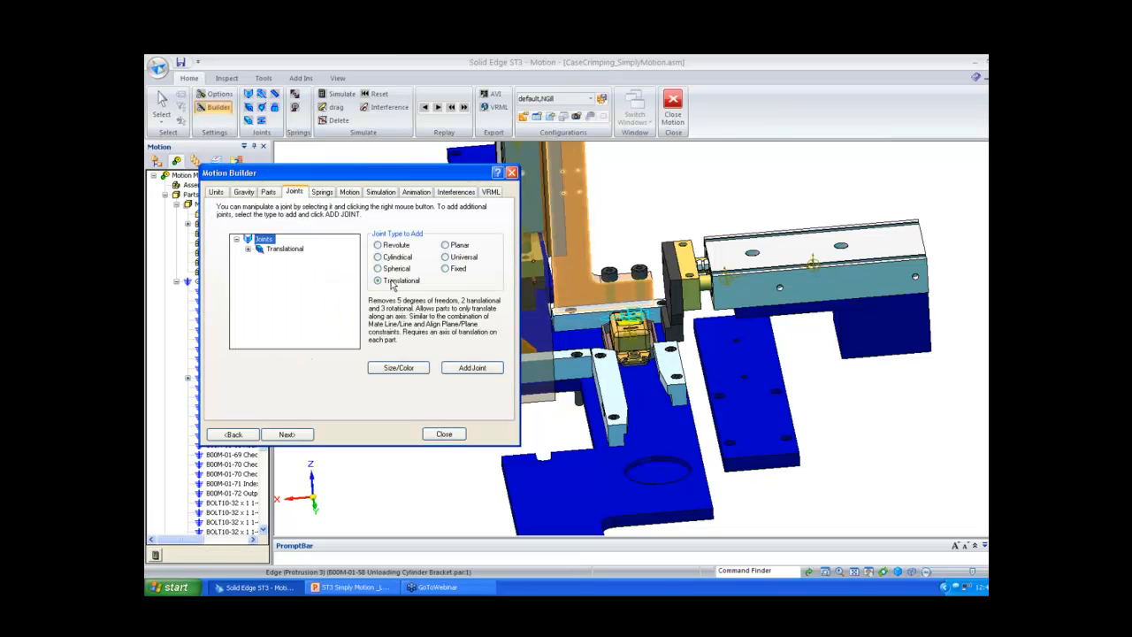
{"action": "left_click", "coordinate": [469, 368]}
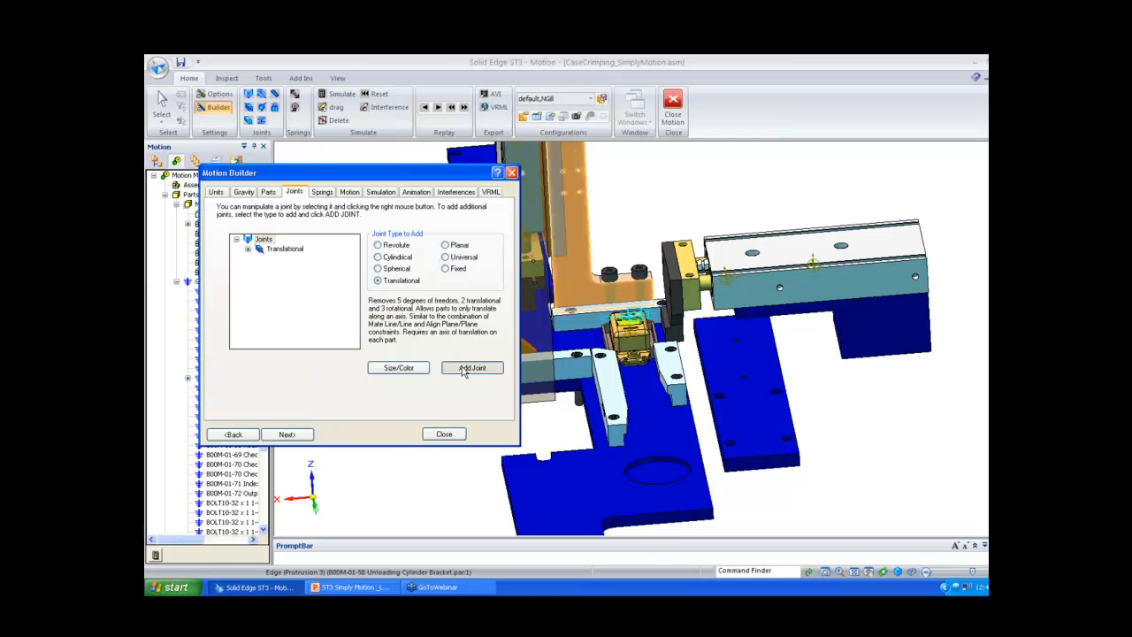
{"action": "left_click", "coordinate": [669, 250]}
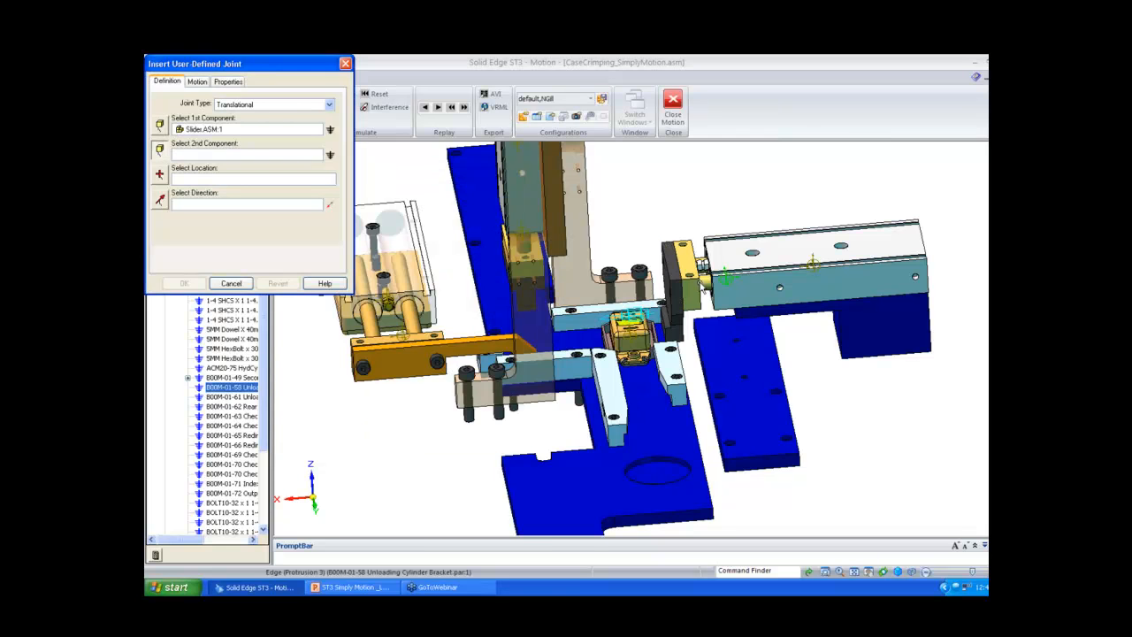
{"action": "left_click", "coordinate": [681, 237]}
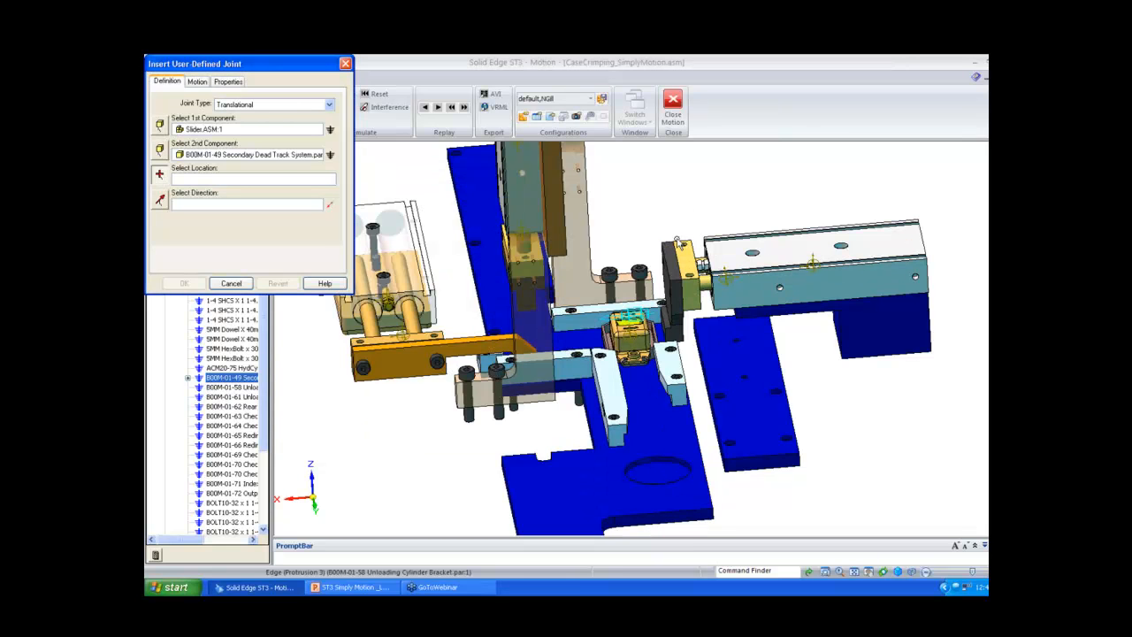
- Locate the slider joint on the CXSM20-75 SLIDESHAFTS part and direct it along an edge of the B00M-01-58 Unloading Cylinder Bracket
{"action": "left_click", "coordinate": [682, 242]}
{"action": "left_click", "coordinate": [682, 245]}
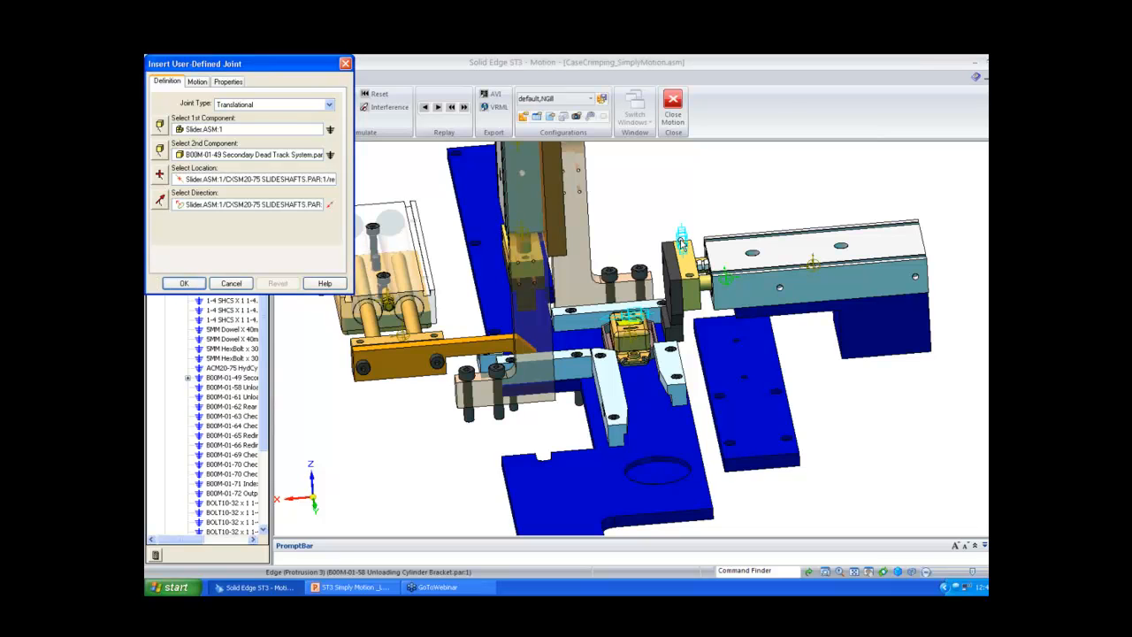
{"action": "left_click", "coordinate": [318, 207]}
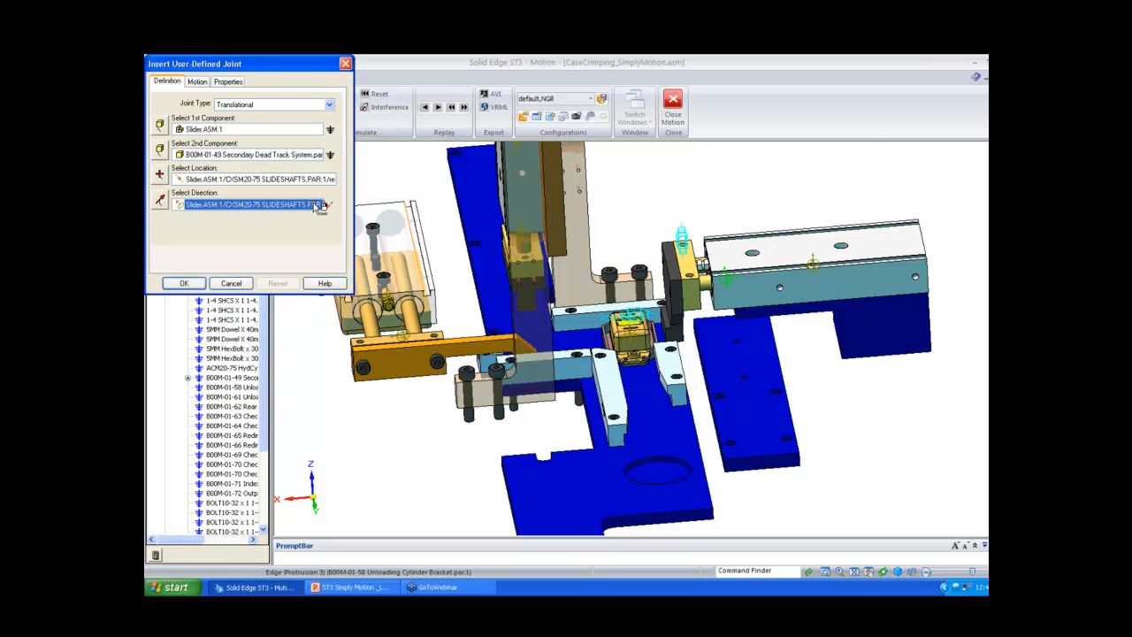
{"action": "key", "text": "Delete"}
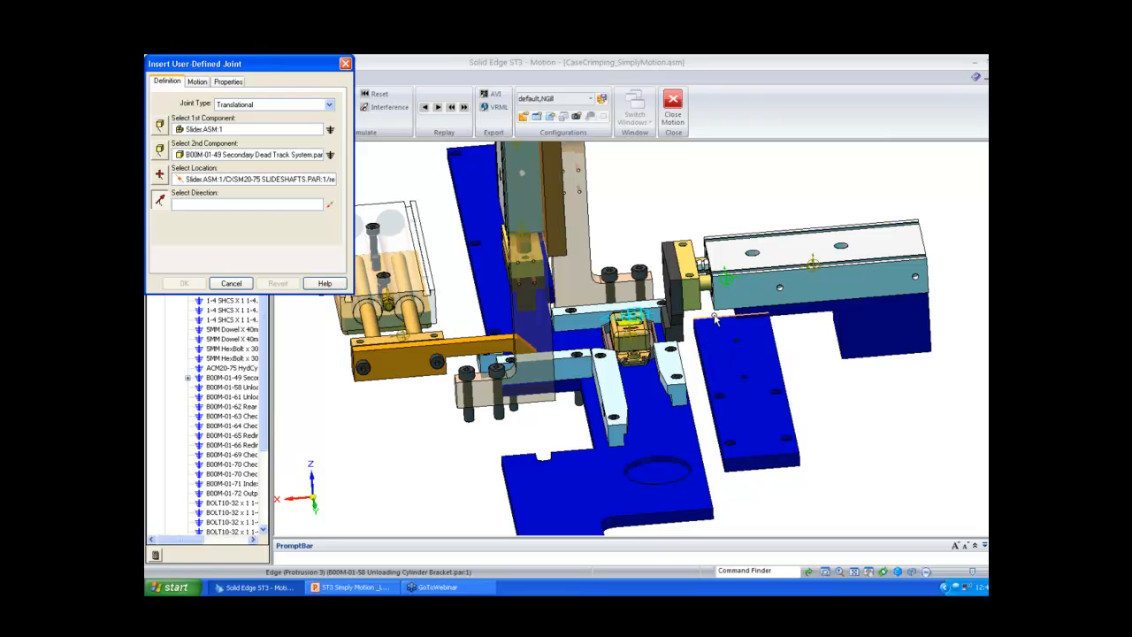
{"action": "left_click", "coordinate": [715, 319]}
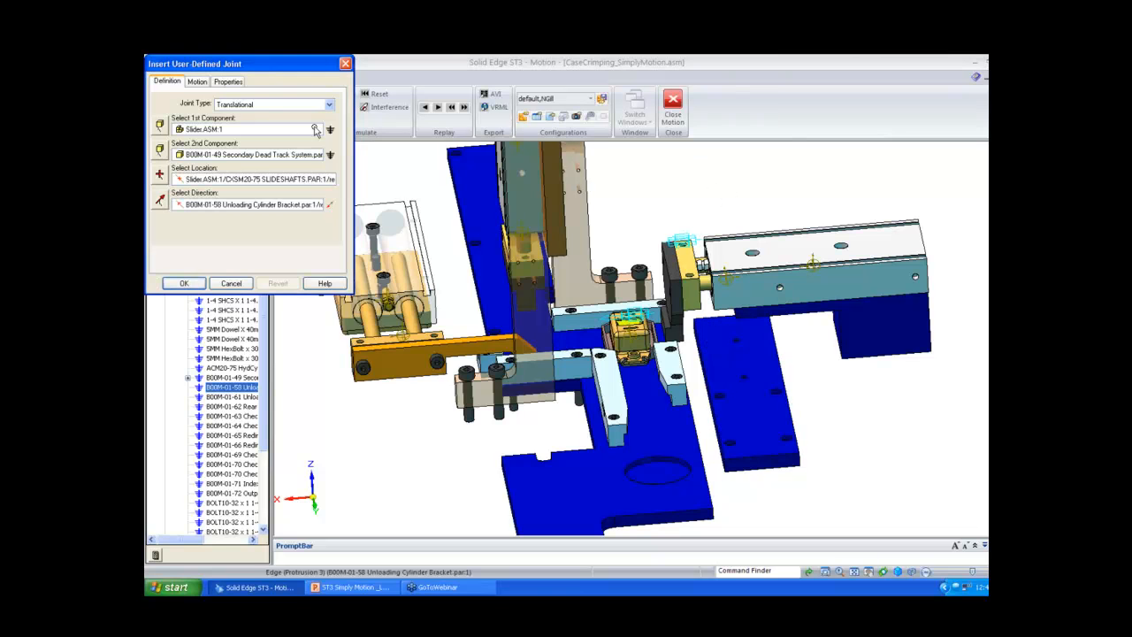
- Set the slider joint's Translate Z motion type to Displacement with a Spline function
{"action": "left_click", "coordinate": [197, 80]}
{"action": "left_click", "coordinate": [252, 118]}
{"action": "left_click", "coordinate": [252, 144]}
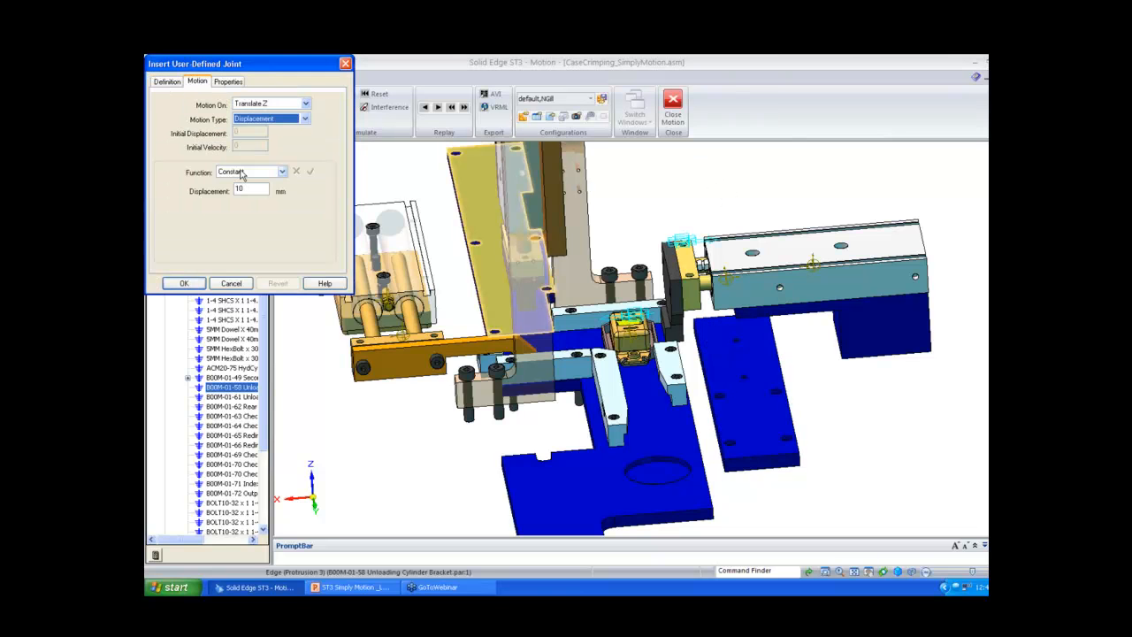
{"action": "left_click", "coordinate": [236, 174]}
{"action": "left_click", "coordinate": [238, 213]}
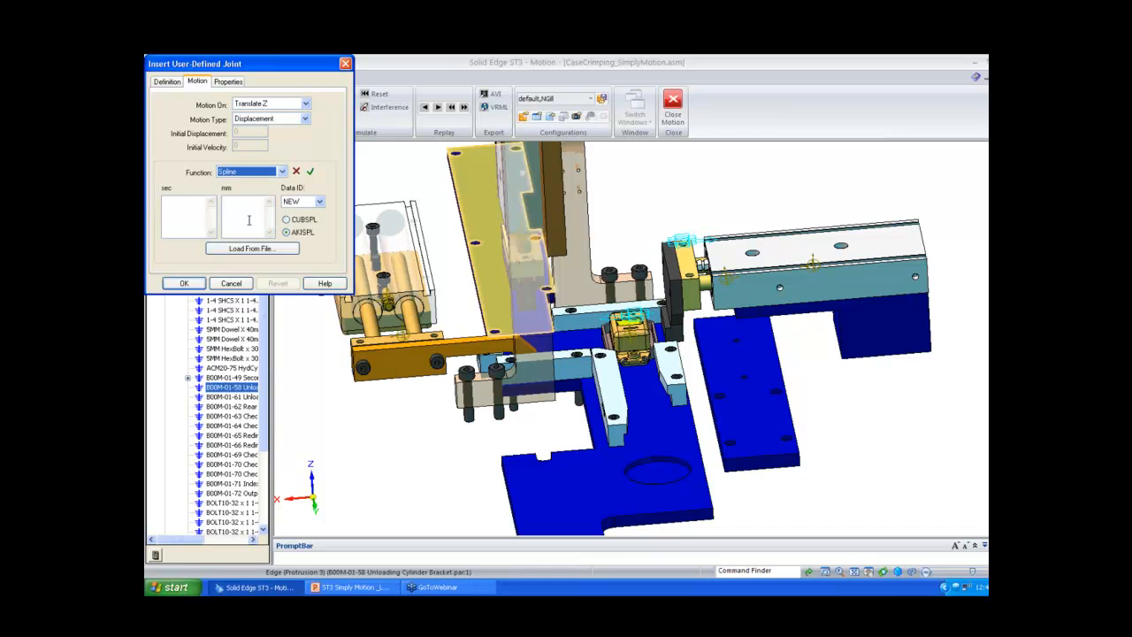
- Load the slider joint's spline data from the "2nd motion" text file and accept the joint definition
{"action": "left_click", "coordinate": [251, 249]}
{"action": "left_click", "coordinate": [233, 109]}
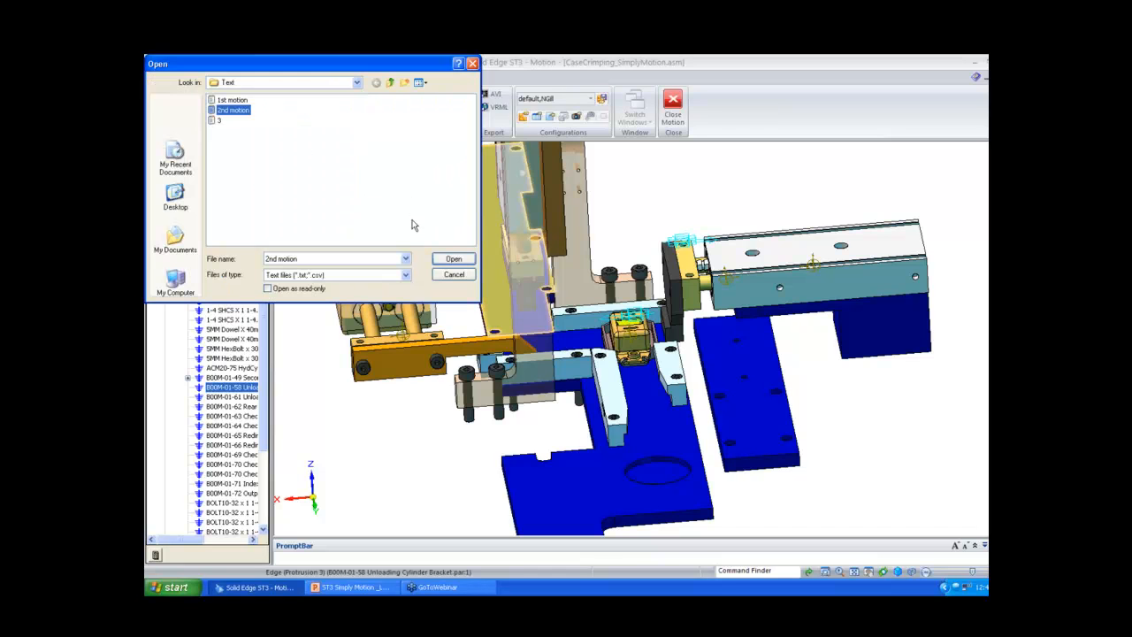
{"action": "left_click", "coordinate": [451, 258]}
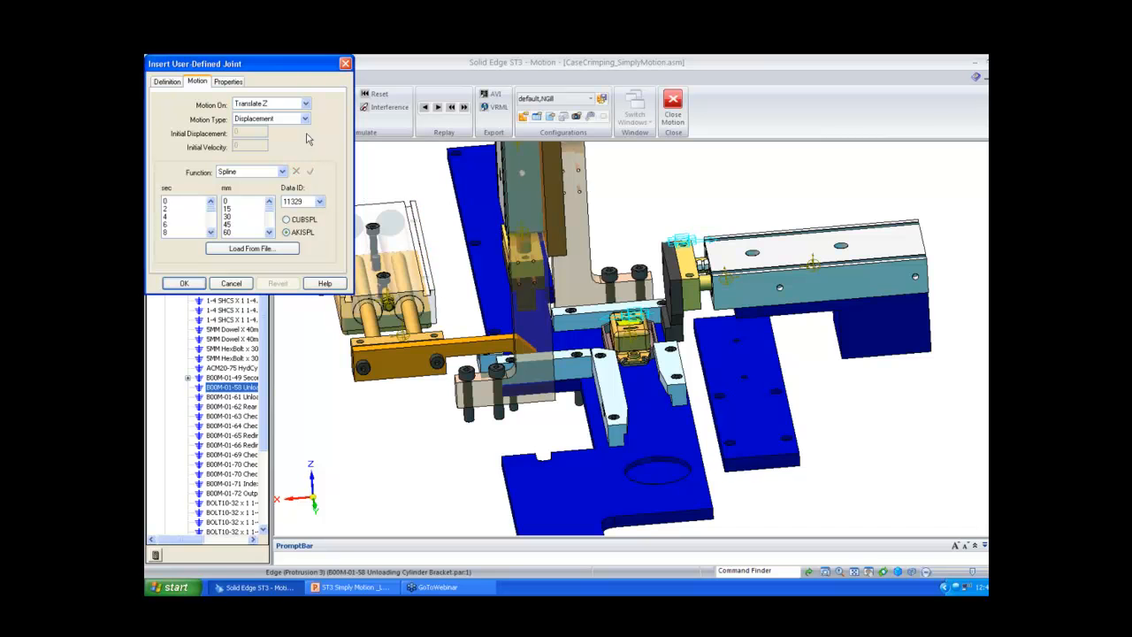
{"action": "left_click", "coordinate": [185, 284]}
- Simulate the assembly with both translational joints, and delete the simulation results to return to the joint definitions
{"action": "left_click", "coordinate": [314, 334]}
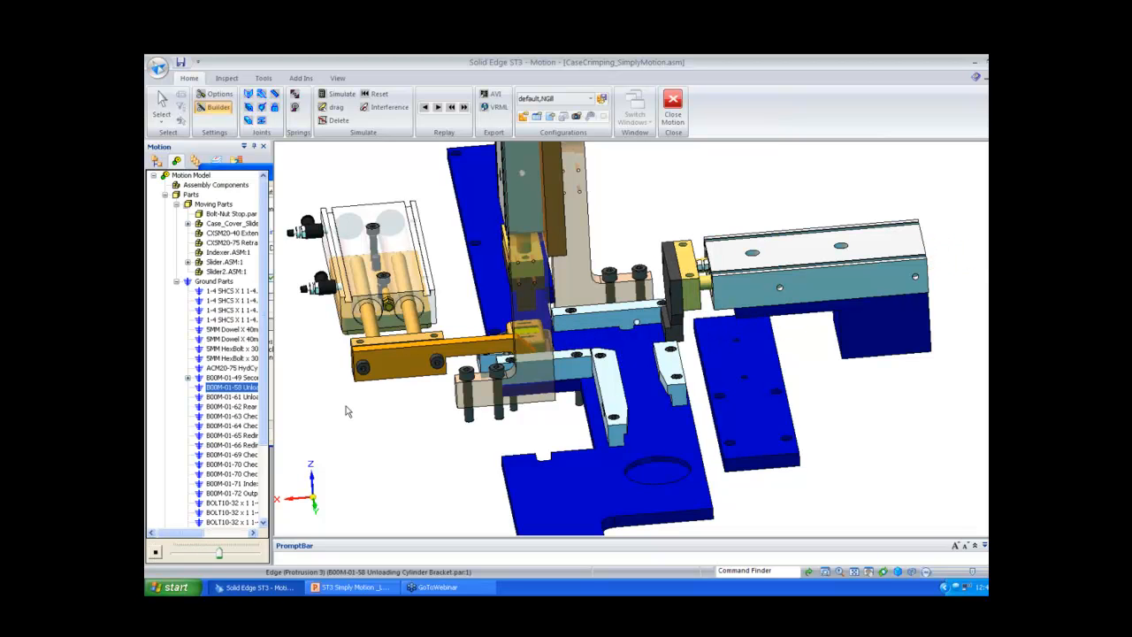
{"action": "left_click", "coordinate": [213, 109]}
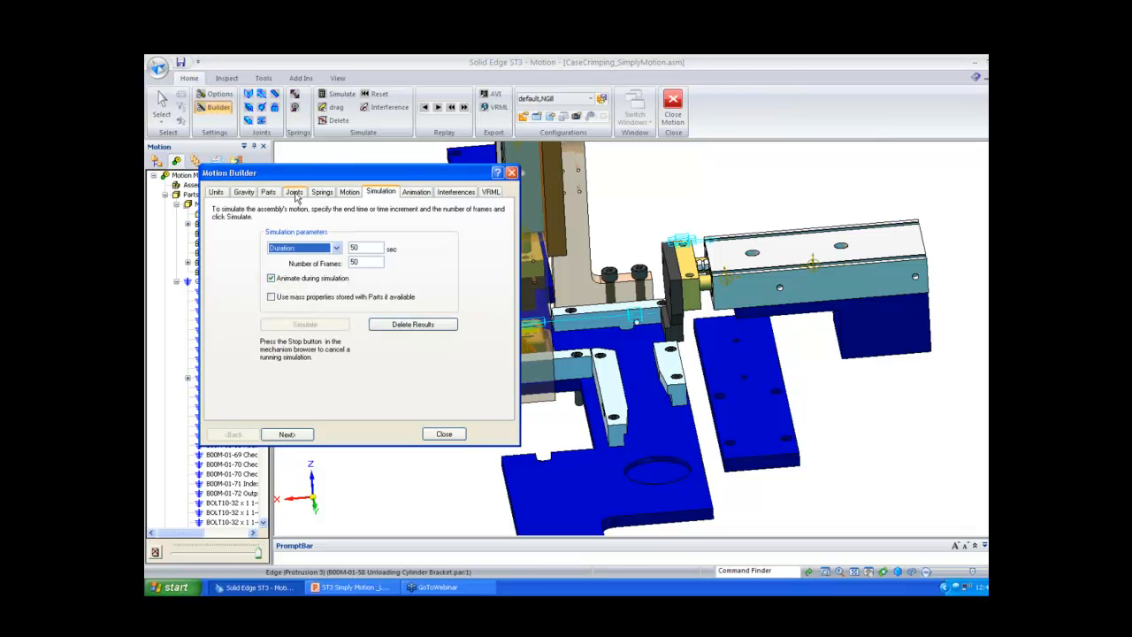
{"action": "left_click", "coordinate": [433, 328]}
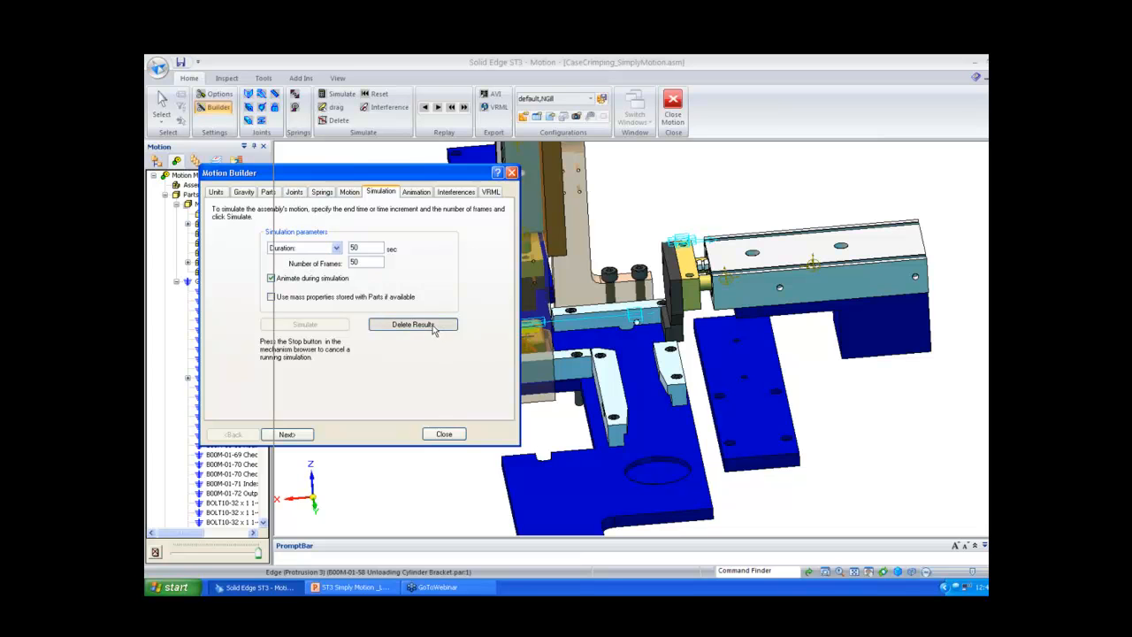
{"action": "left_click", "coordinate": [542, 337]}
{"action": "left_click", "coordinate": [294, 192]}
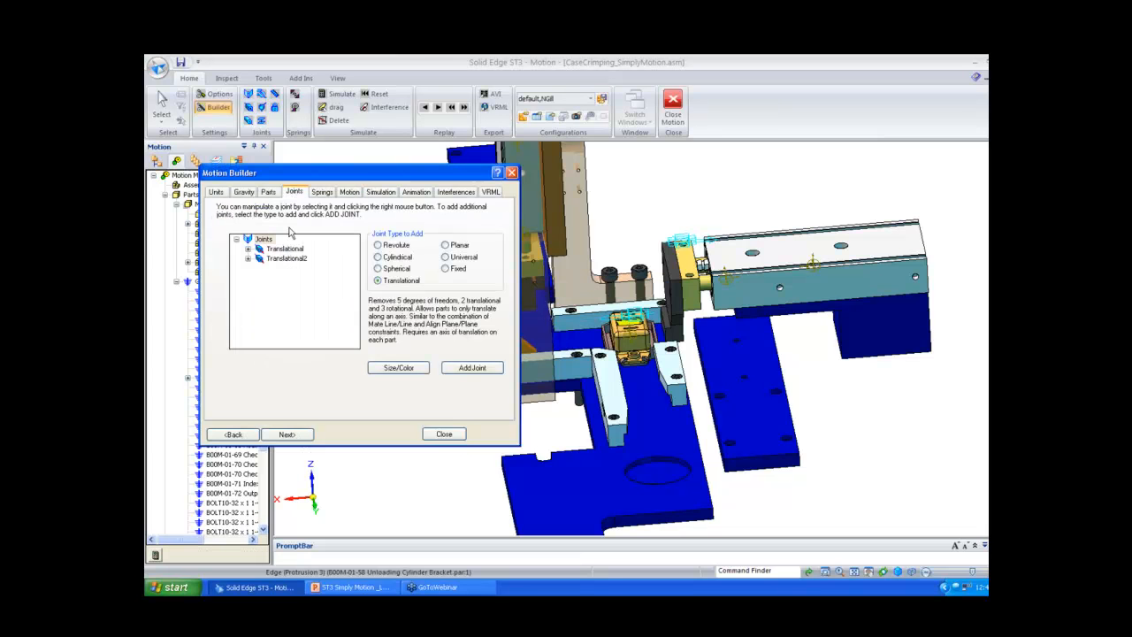
- Reverse the direction of the second translational joint, Translational2, and accept the edited definition
{"action": "right_click", "coordinate": [285, 259]}
{"action": "left_click", "coordinate": [305, 263]}
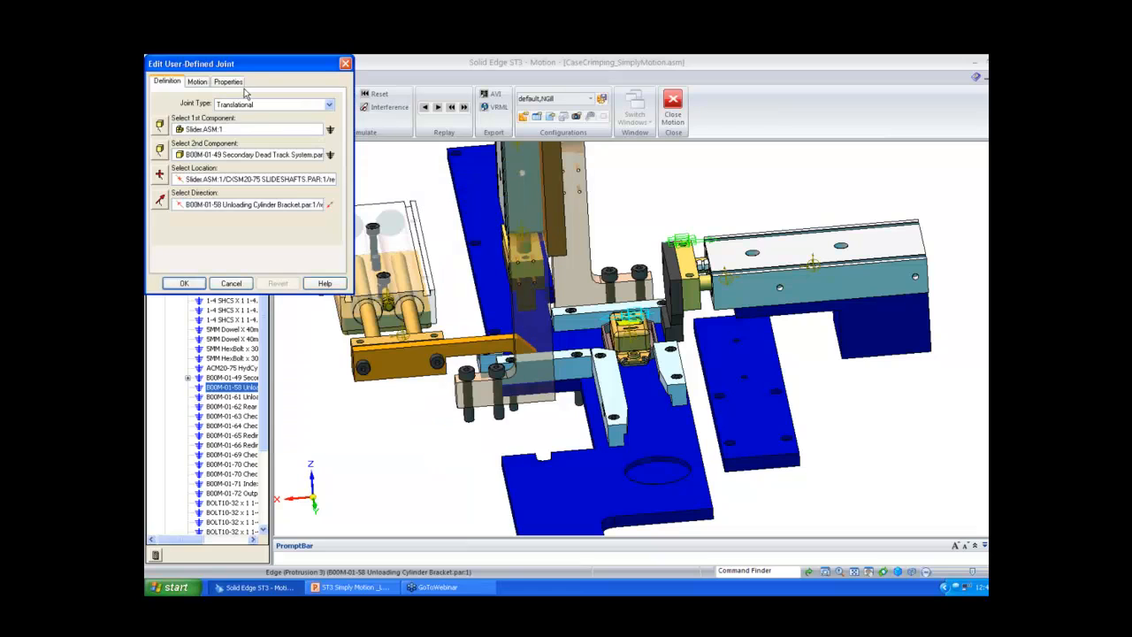
{"action": "left_click", "coordinate": [329, 205]}
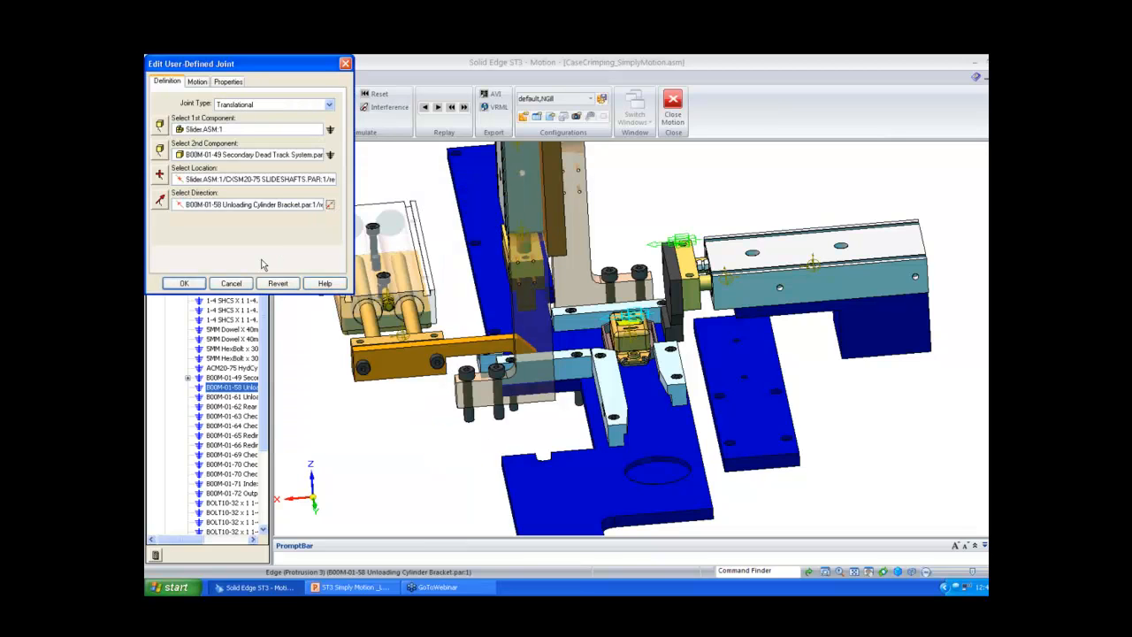
{"action": "left_click", "coordinate": [184, 283]}
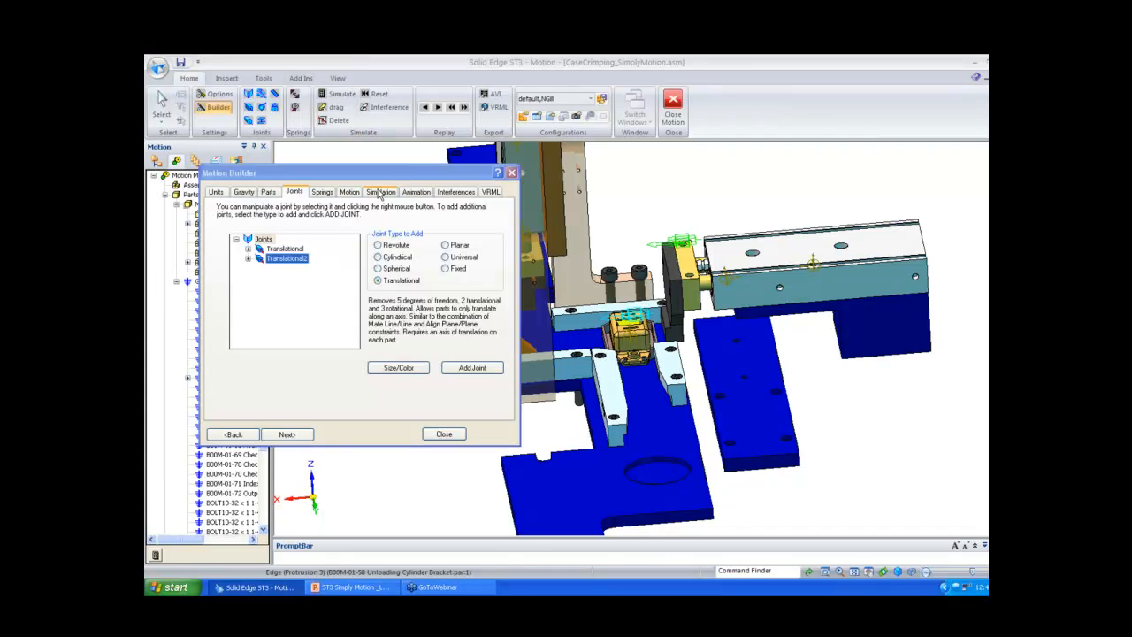
- Simulate the assembly with the reversed slider joint and delete the motion results
{"action": "left_click", "coordinate": [380, 192]}
{"action": "left_click", "coordinate": [303, 323]}
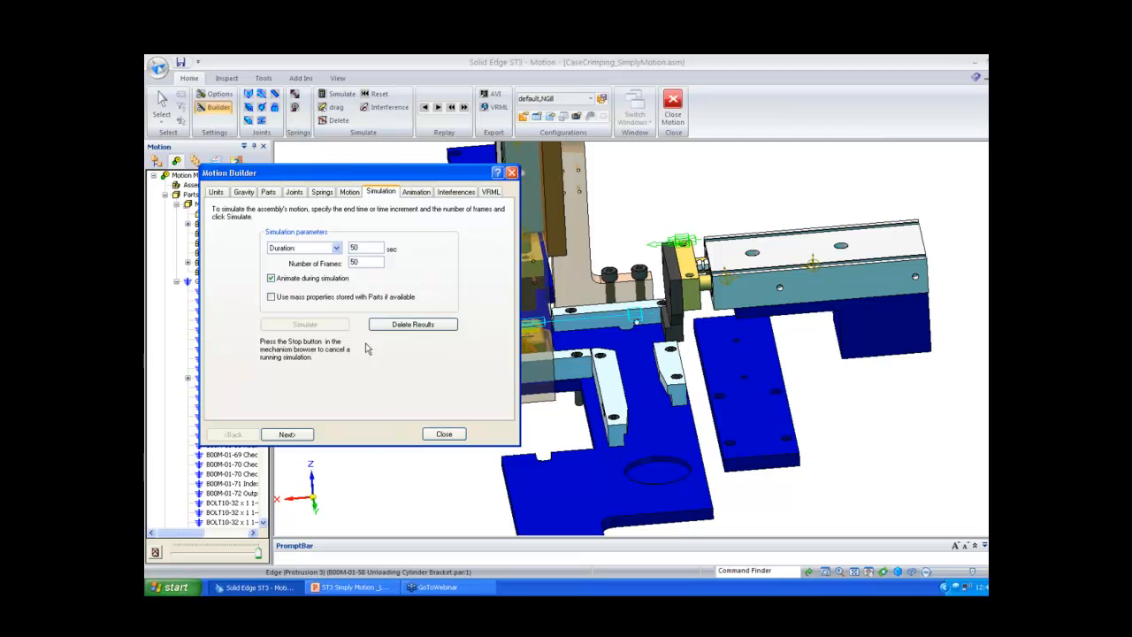
{"action": "left_click", "coordinate": [390, 324]}
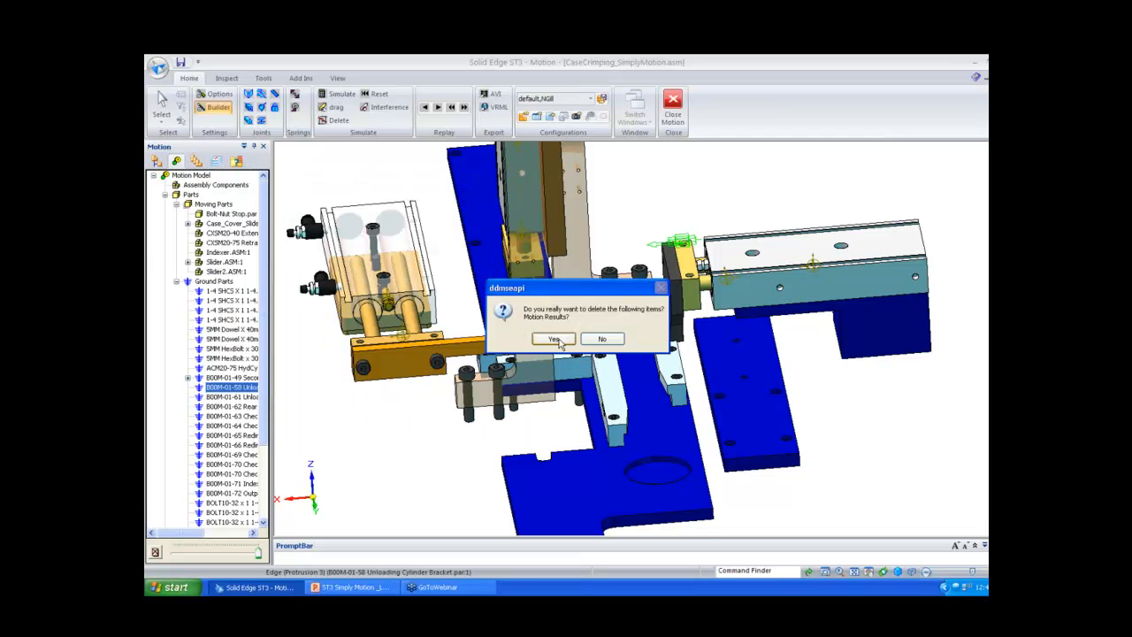
{"action": "left_click", "coordinate": [553, 345]}
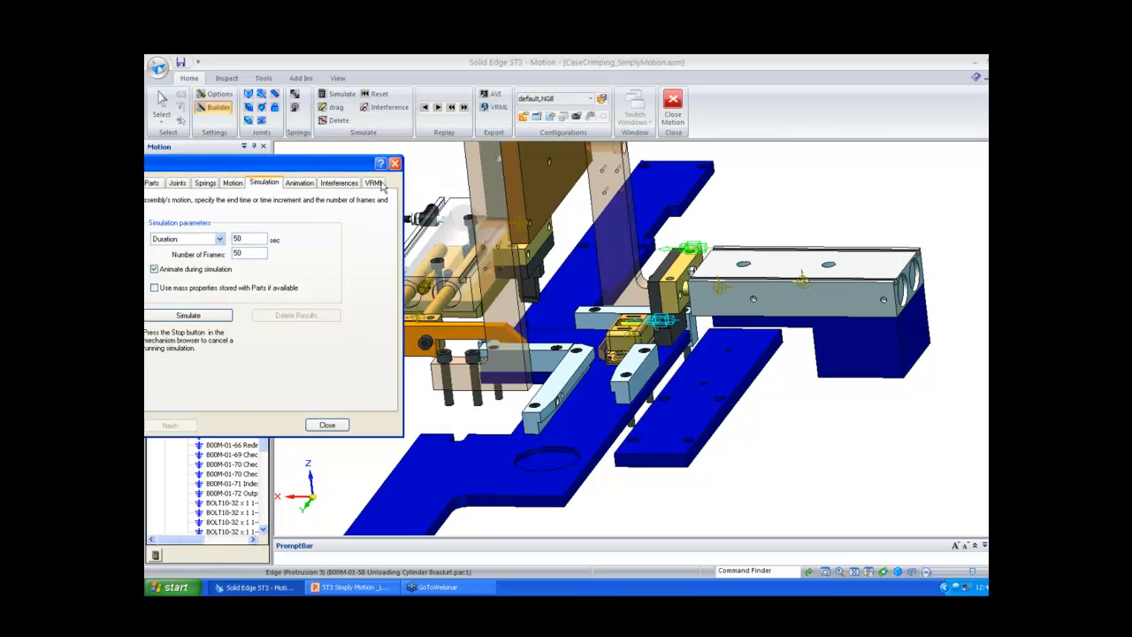
- Add a third translational joint between Slider2.ASM:1 and B00M-01-72 Output Dead Track, taking location and direction from the B00M-01-70 Checker Stand Mounting Foot
{"action": "left_click_drag", "start_coordinate": [259, 166], "coordinate": [301, 175]}
{"action": "left_click", "coordinate": [221, 191]}
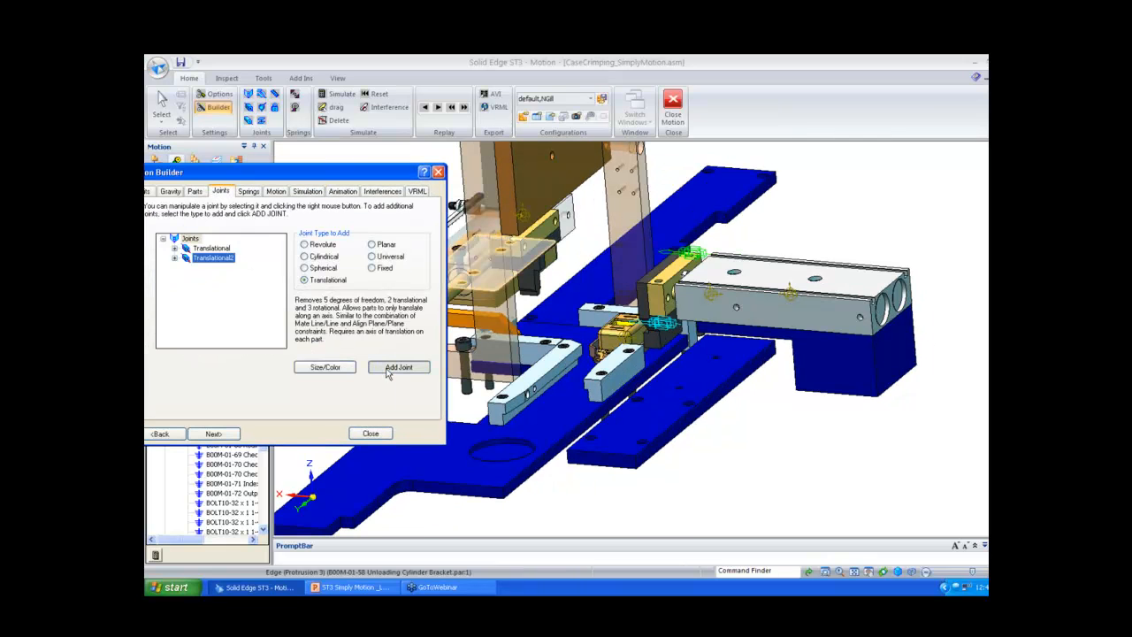
{"action": "left_click", "coordinate": [396, 370]}
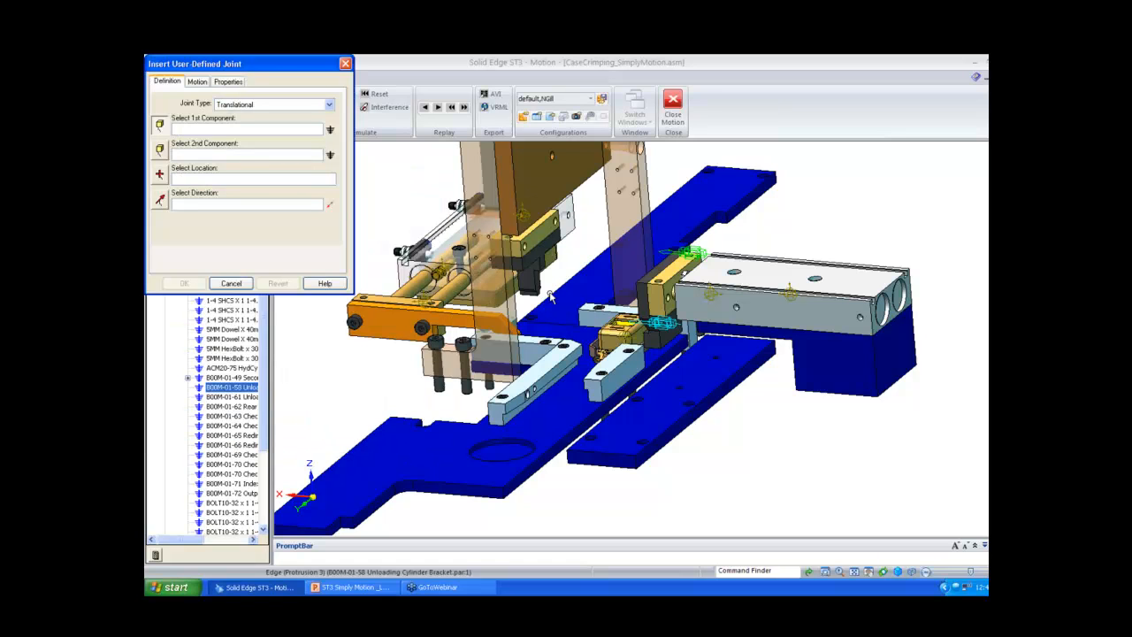
{"action": "left_click", "coordinate": [554, 221]}
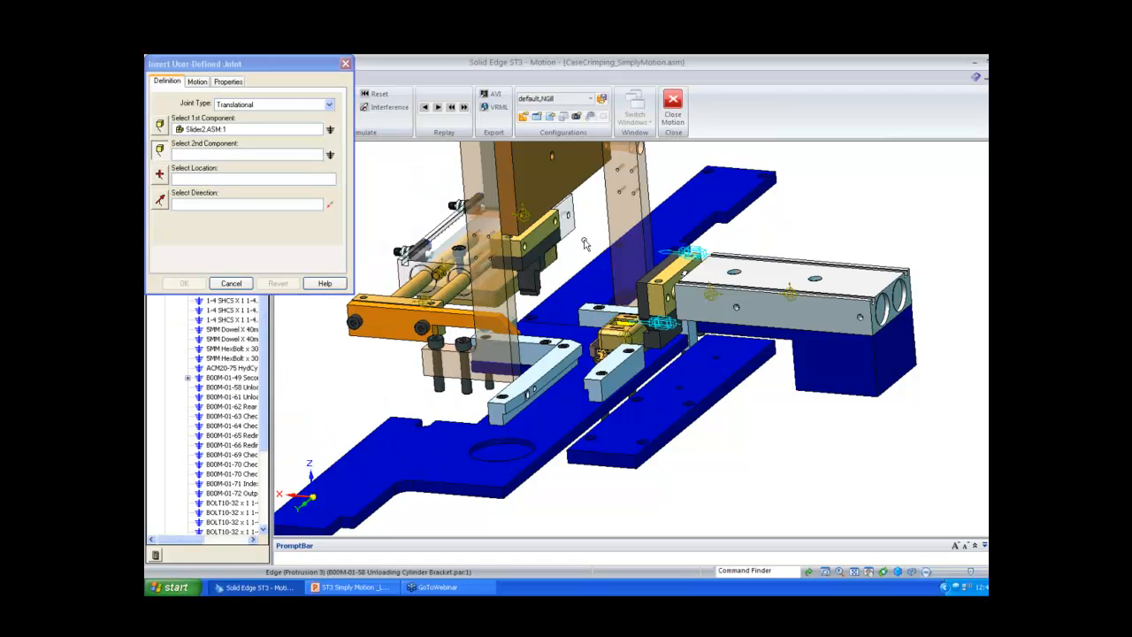
{"action": "left_click", "coordinate": [609, 215]}
{"action": "left_click", "coordinate": [610, 215]}
{"action": "left_click", "coordinate": [609, 215]}
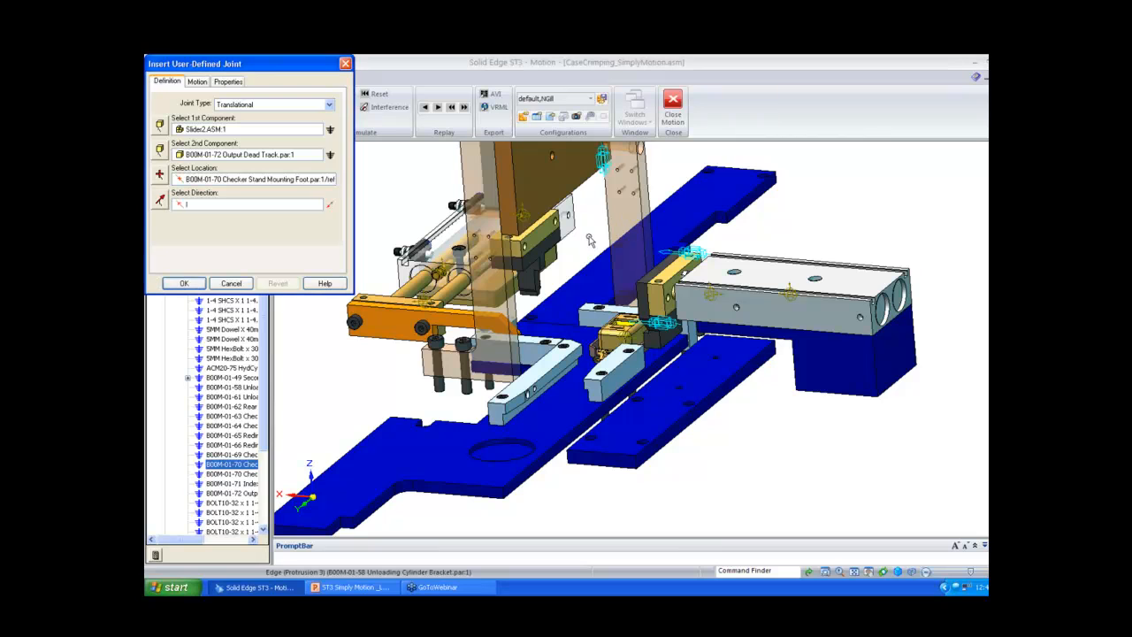
- Set the new Slider2 joint's Translate Z motion to Displacement with a Spline function
{"action": "left_click", "coordinate": [196, 82]}
{"action": "left_click", "coordinate": [270, 119]}
{"action": "left_click", "coordinate": [258, 134]}
{"action": "left_click", "coordinate": [239, 173]}
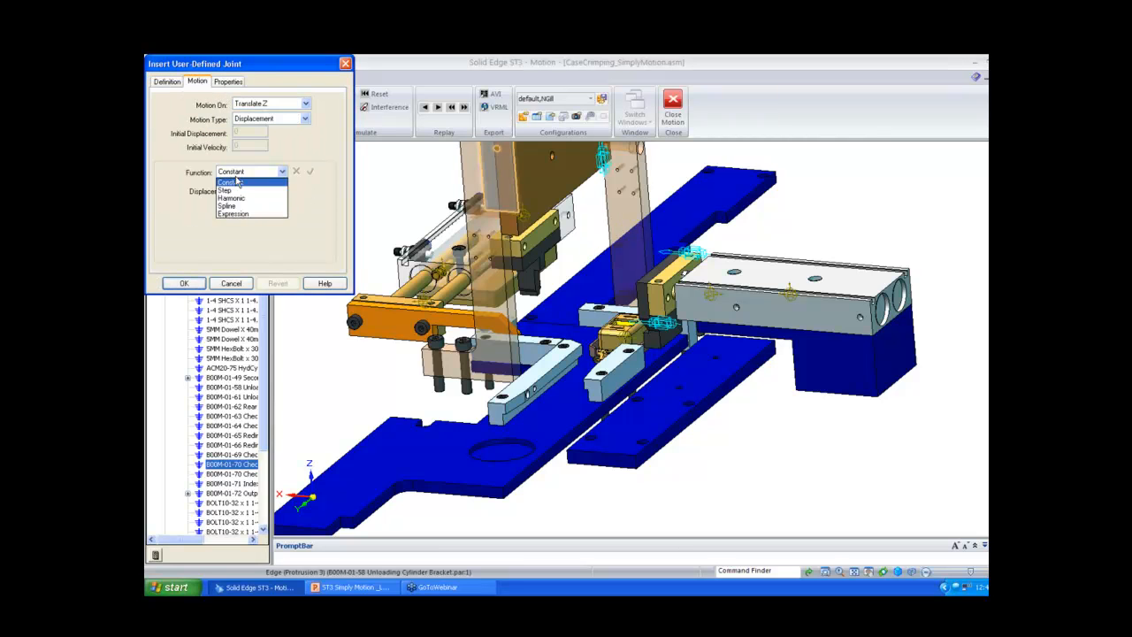
{"action": "left_click", "coordinate": [239, 207]}
- Load the Slider2 joint's spline data from a text file, check its definition and accept the joint
{"action": "left_click", "coordinate": [232, 249]}
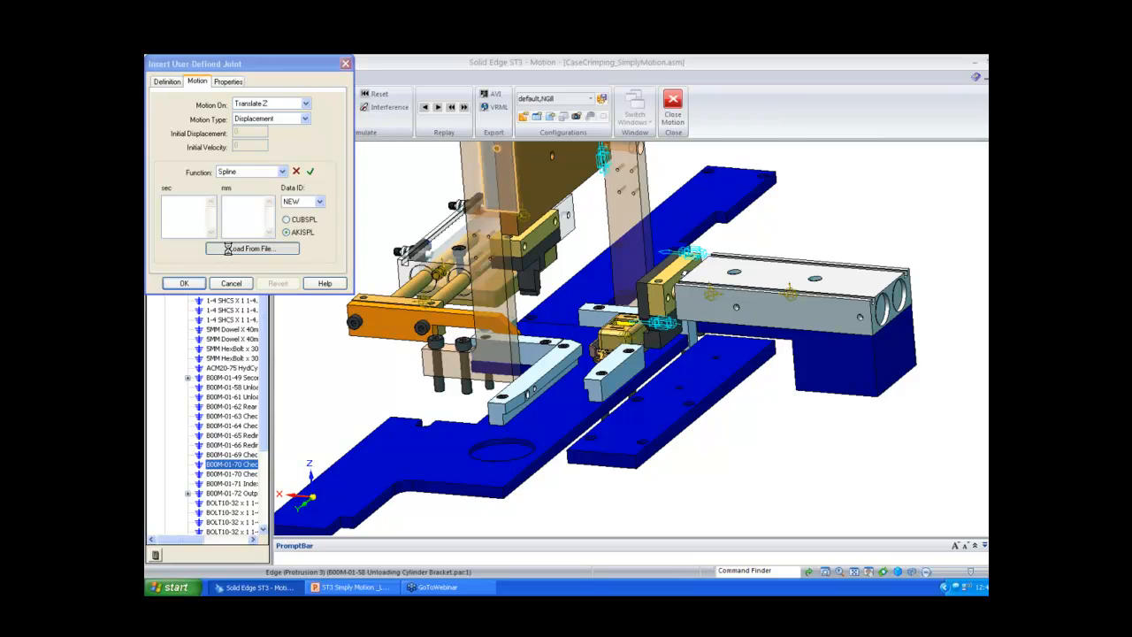
{"action": "left_click", "coordinate": [452, 258]}
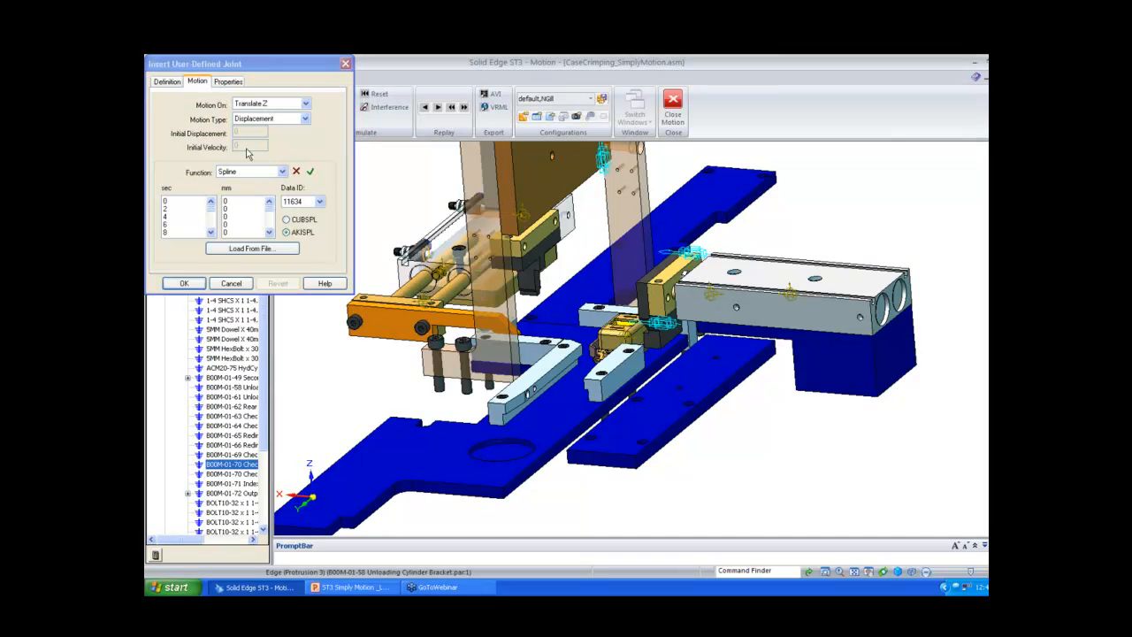
{"action": "left_click", "coordinate": [166, 84]}
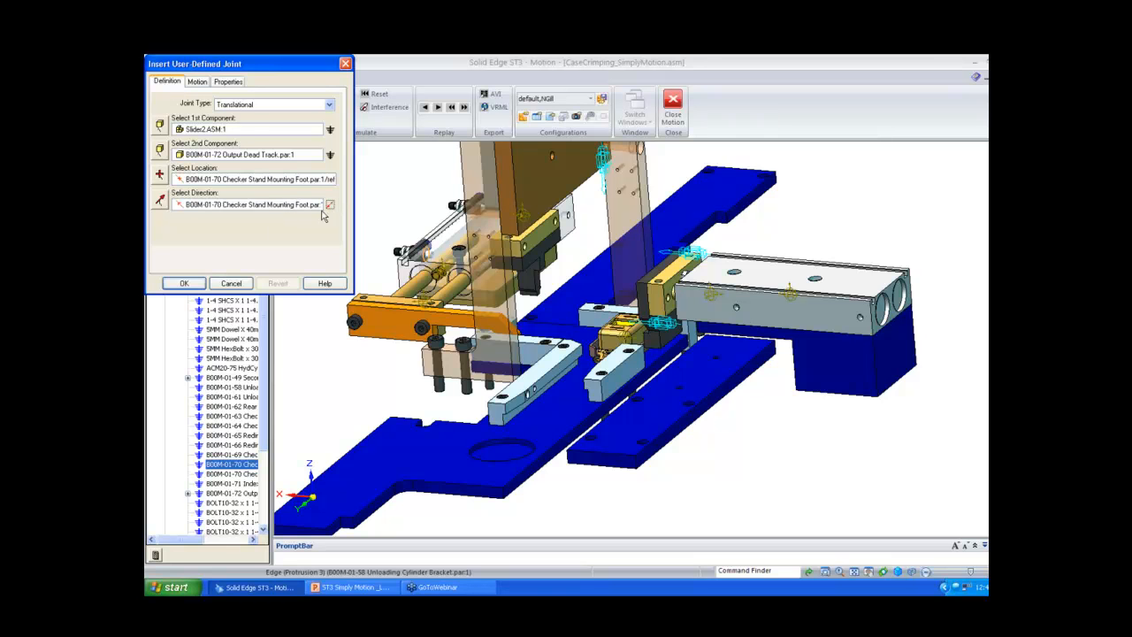
{"action": "left_click", "coordinate": [195, 284]}
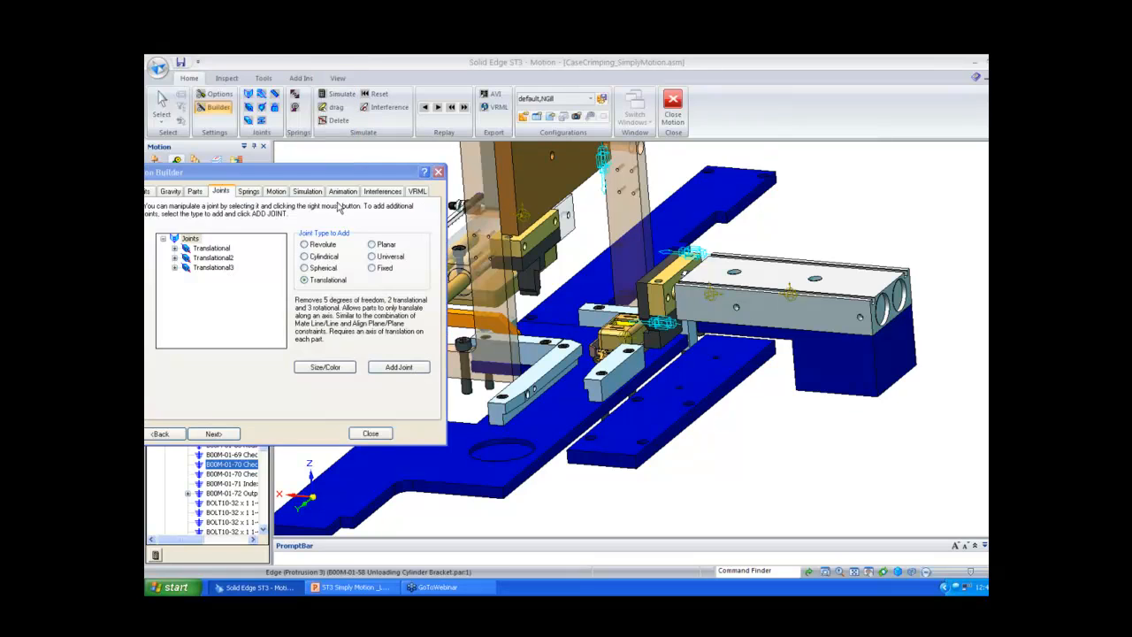
- Simulate the assembly with all three translational joints and delete the motion results
{"action": "left_click", "coordinate": [316, 194]}
{"action": "left_click", "coordinate": [258, 326]}
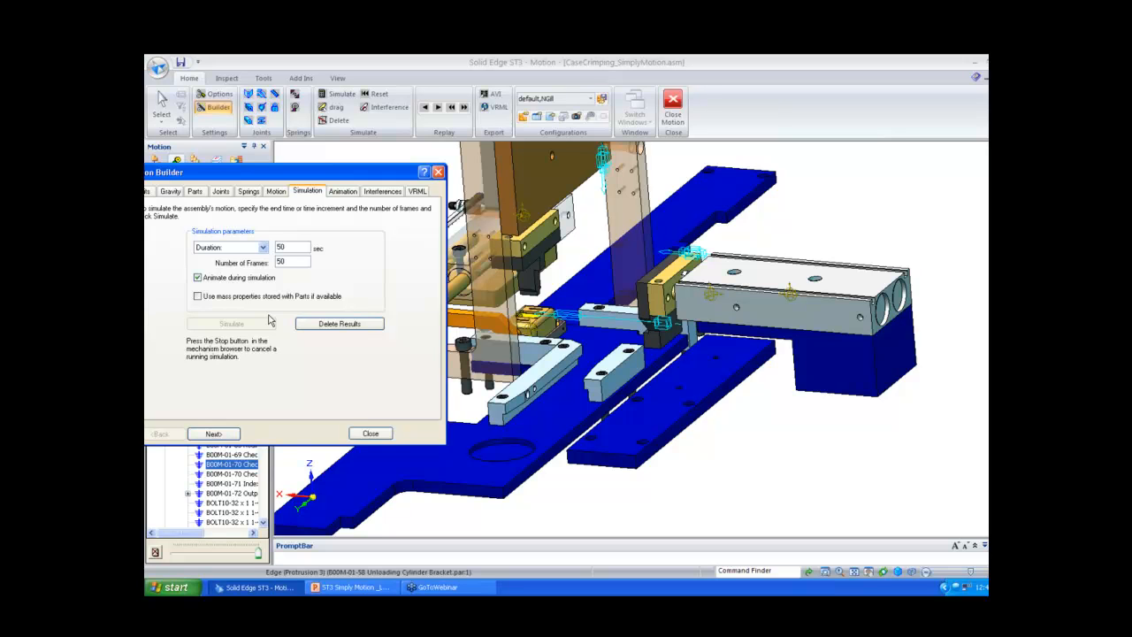
{"action": "left_click", "coordinate": [341, 324]}
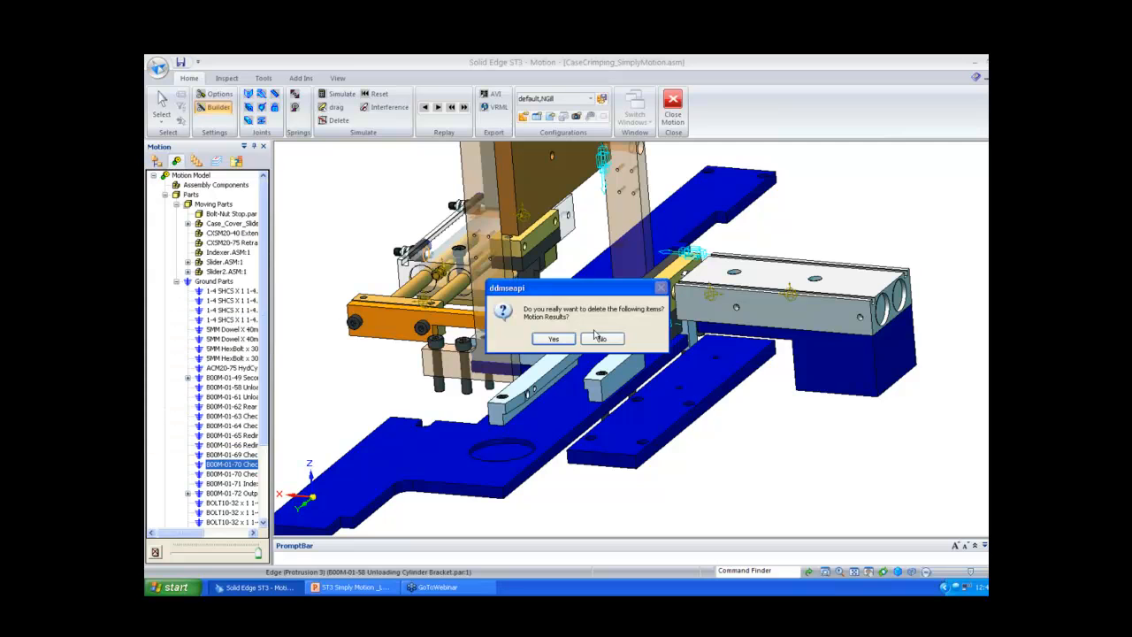
{"action": "left_click", "coordinate": [564, 340]}
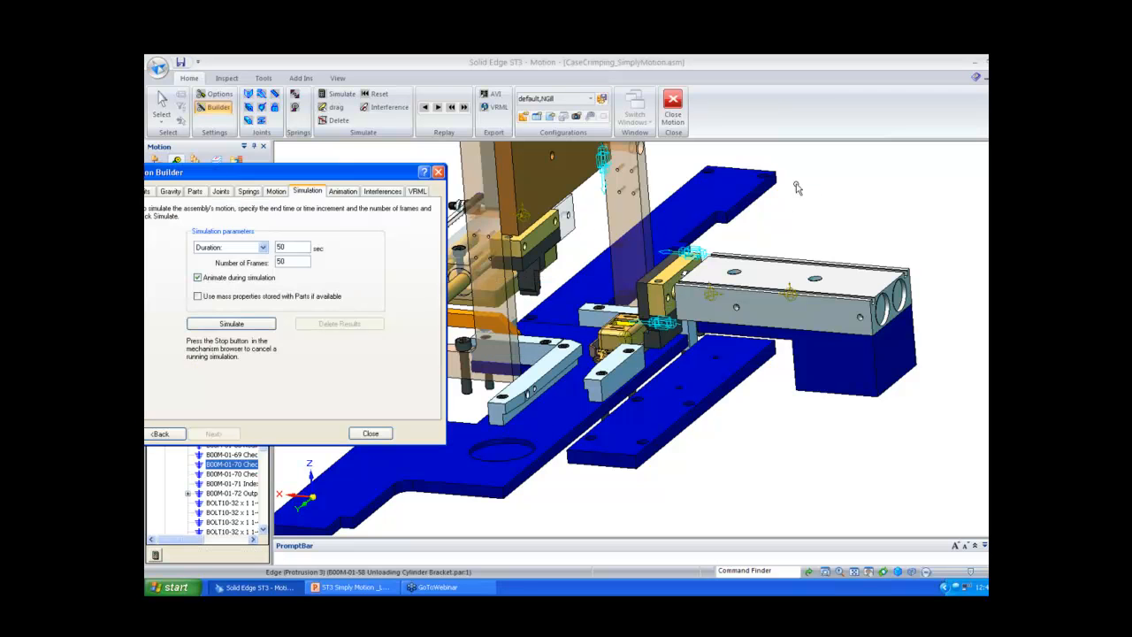
- Exit the Motion environment and open the crankslider_with_results assembly from the Finished folder of Lunch Bytes 03032011
{"action": "left_click", "coordinate": [438, 172]}
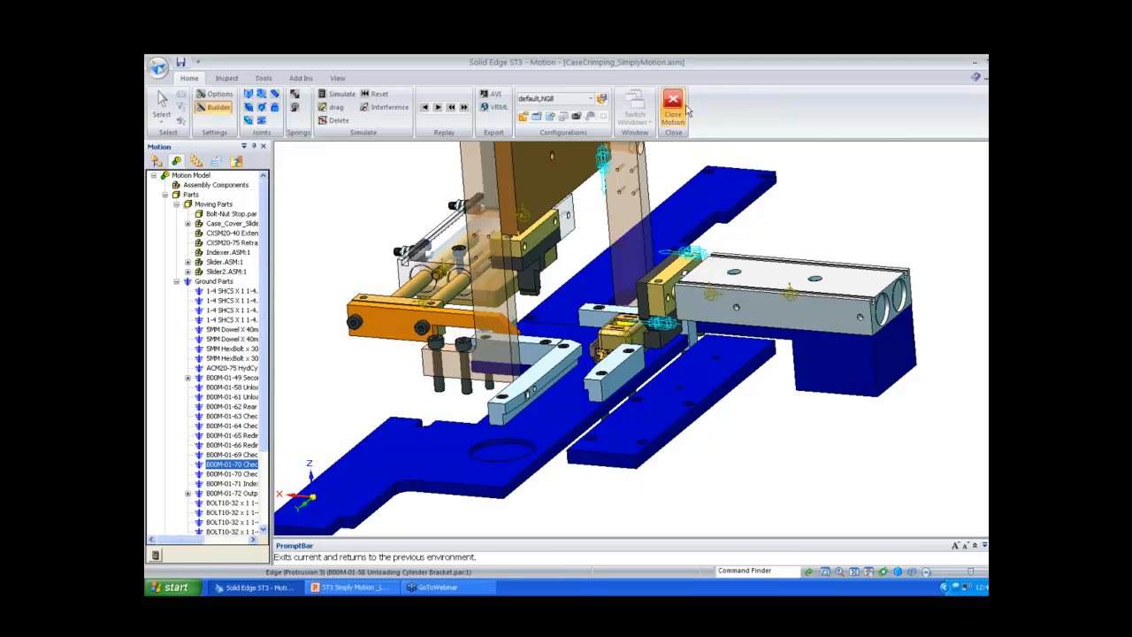
{"action": "left_click", "coordinate": [681, 108]}
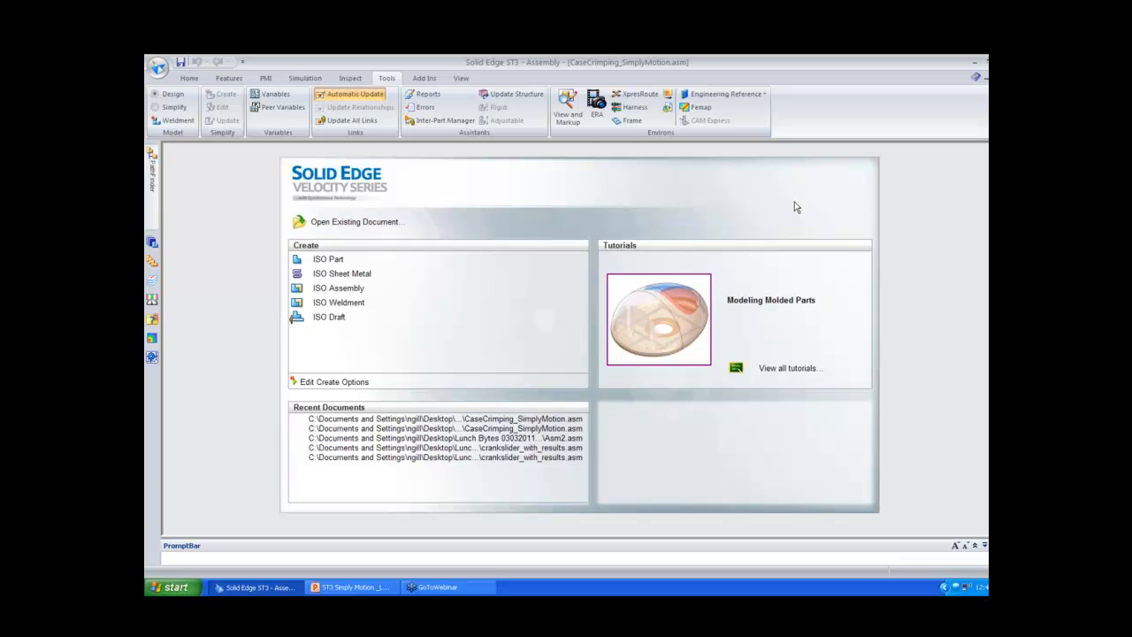
{"action": "left_click", "coordinate": [349, 236]}
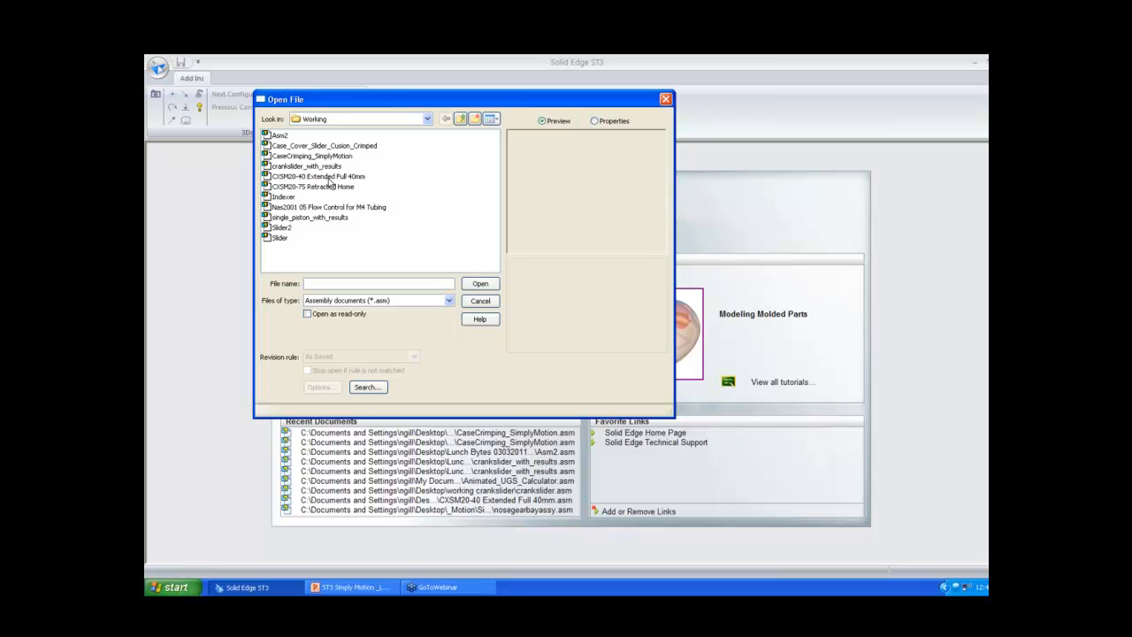
{"action": "left_click", "coordinate": [353, 118]}
{"action": "left_click", "coordinate": [358, 117]}
{"action": "left_click", "coordinate": [351, 120]}
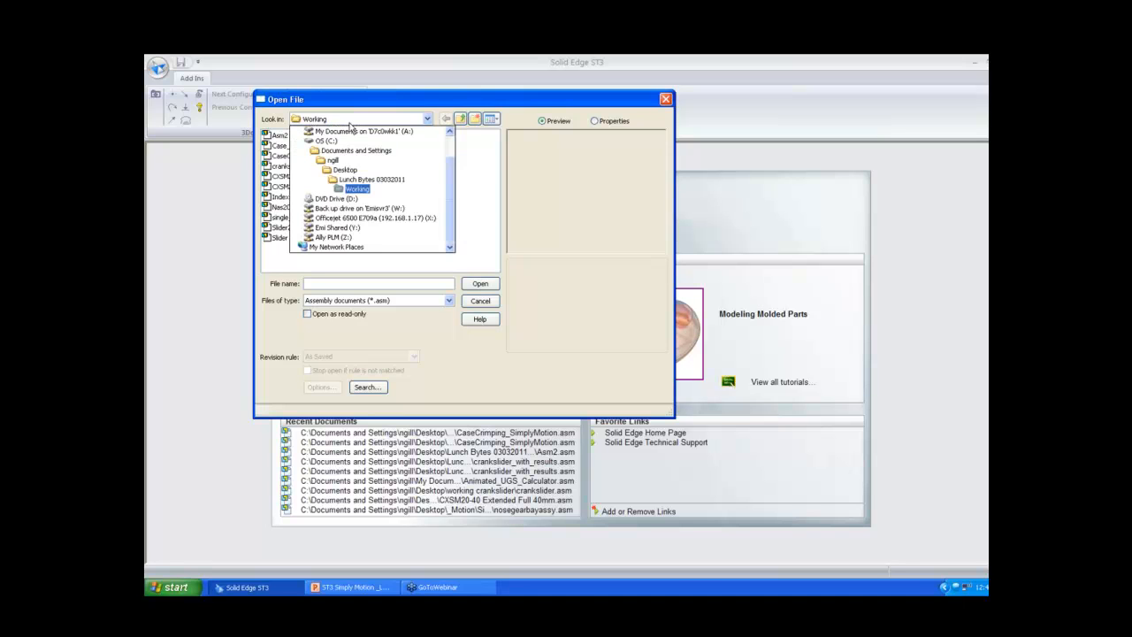
{"action": "left_click", "coordinate": [368, 179]}
{"action": "double_click", "coordinate": [284, 137]}
{"action": "left_click", "coordinate": [302, 156]}
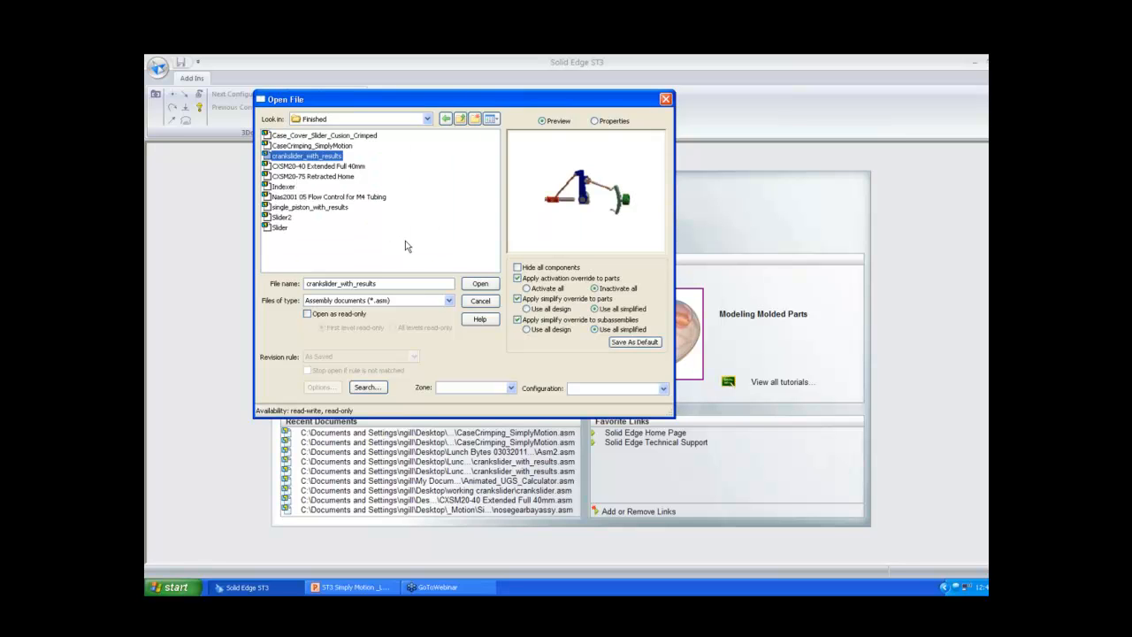
{"action": "left_click", "coordinate": [468, 284]}
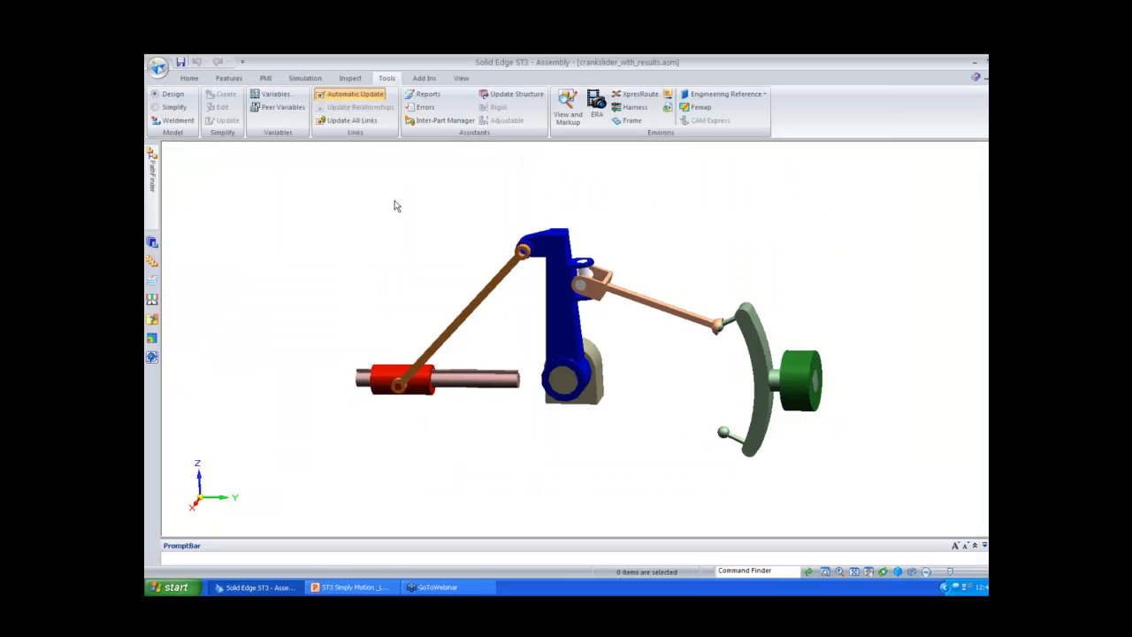
- Enter the Motion environment for the crankslider assembly and bring up its moving parts and joints in Motion Builder
{"action": "left_click", "coordinate": [668, 107]}
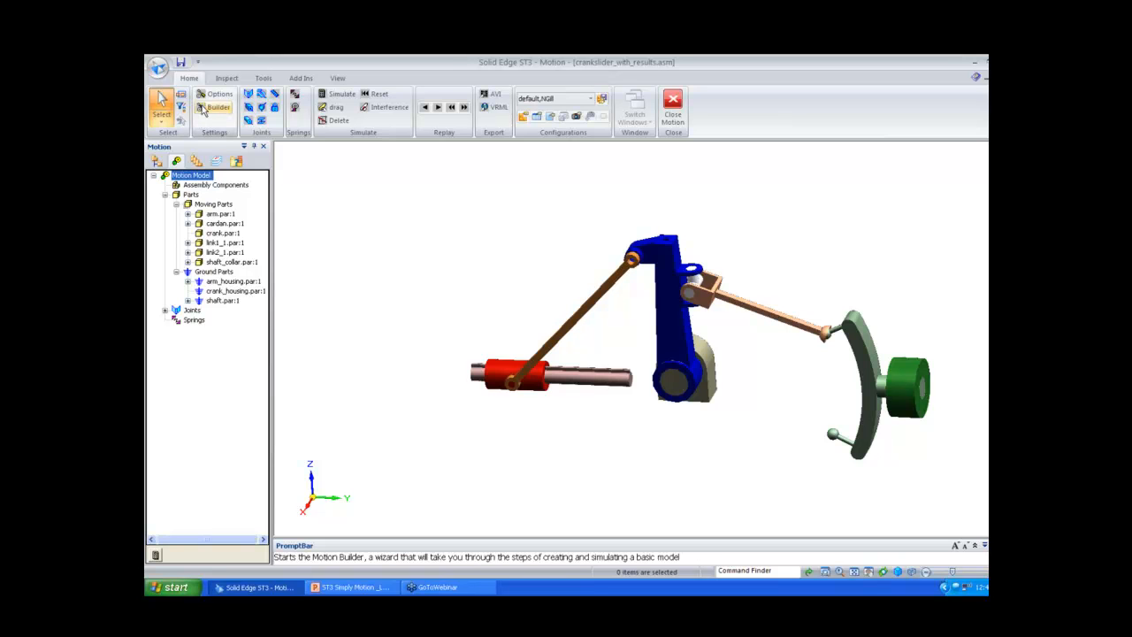
{"action": "left_click", "coordinate": [205, 107]}
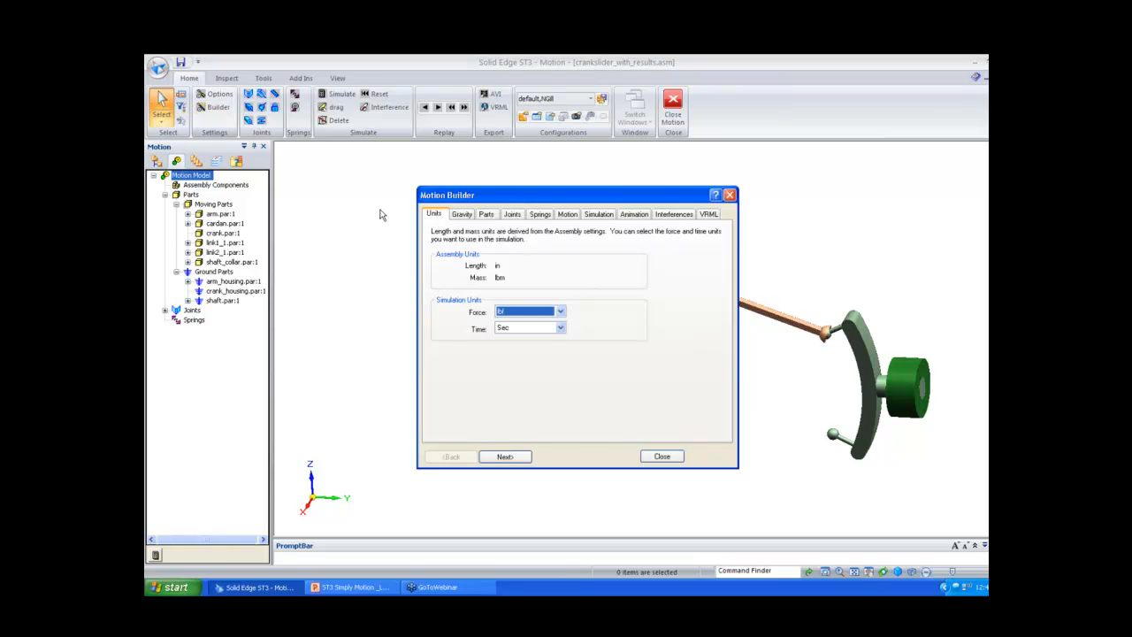
{"action": "left_click_drag", "start_coordinate": [513, 195], "coordinate": [335, 177]}
{"action": "left_click", "coordinate": [308, 195]}
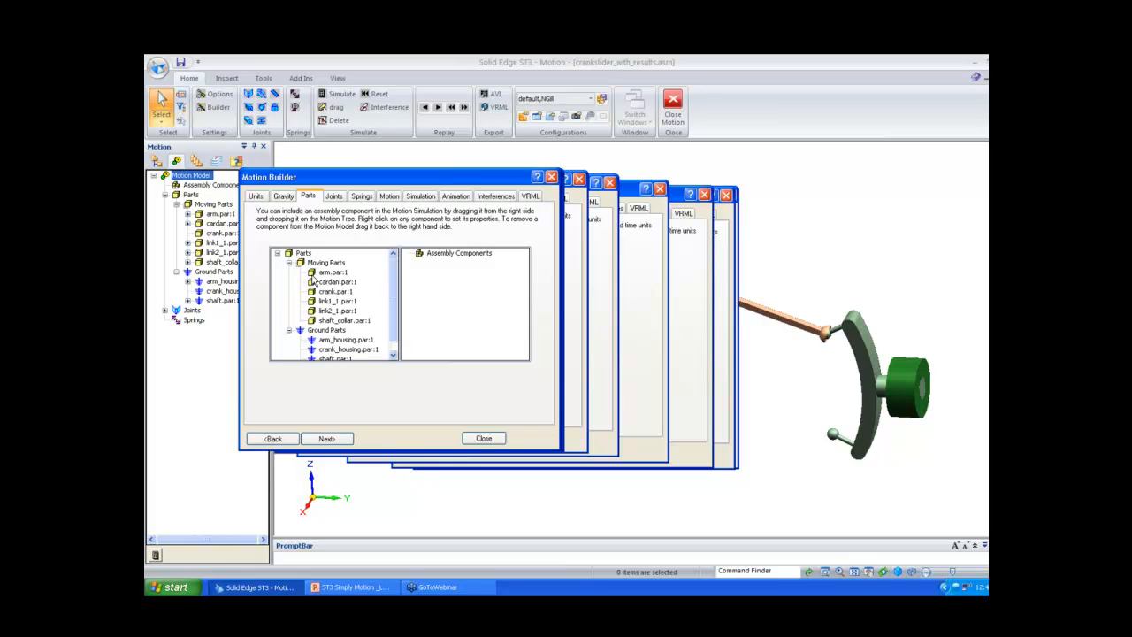
{"action": "left_click", "coordinate": [333, 196]}
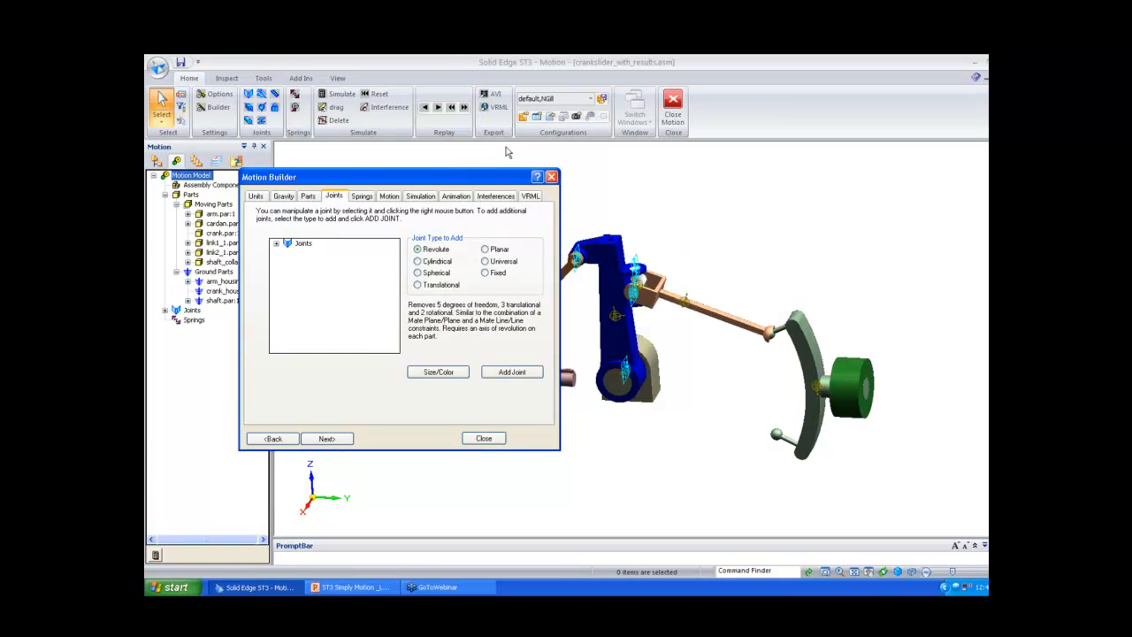
{"action": "left_click_drag", "start_coordinate": [495, 177], "coordinate": [396, 160]}
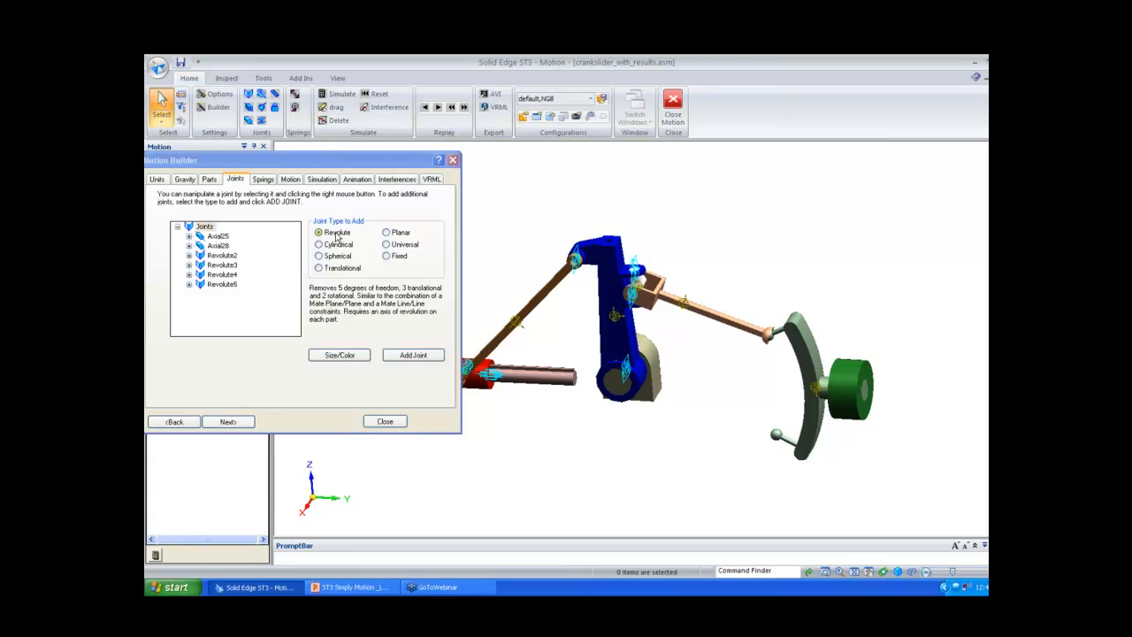
- Add a revolute joint with crank_housing.par:1 as the first component and crank.par:1 as the second
{"action": "left_click", "coordinate": [413, 355]}
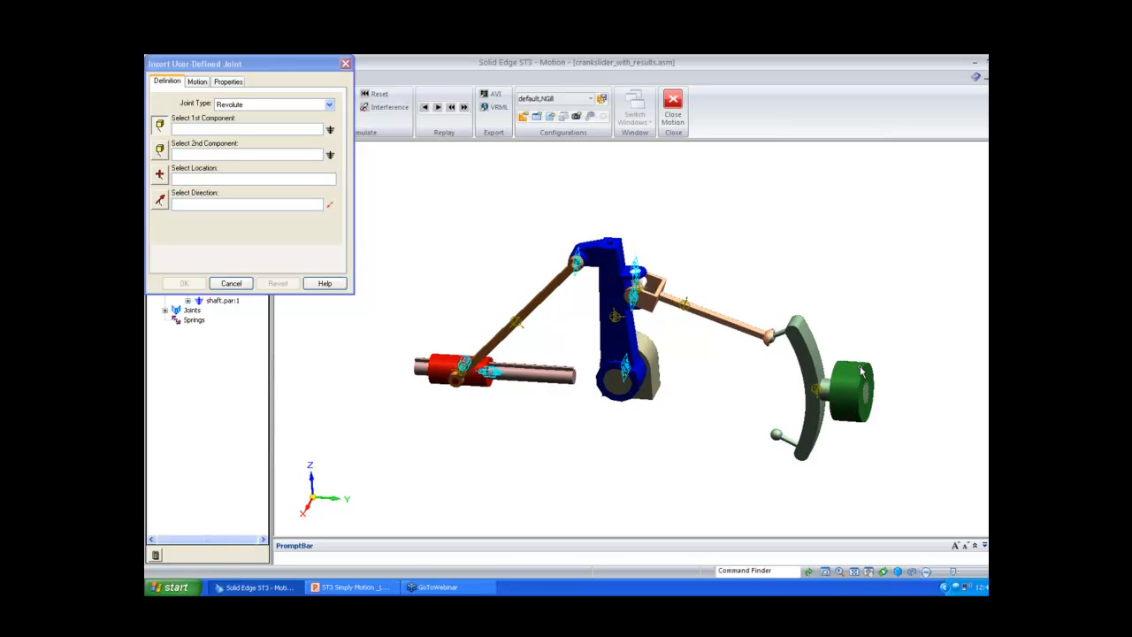
{"action": "left_click", "coordinate": [863, 372]}
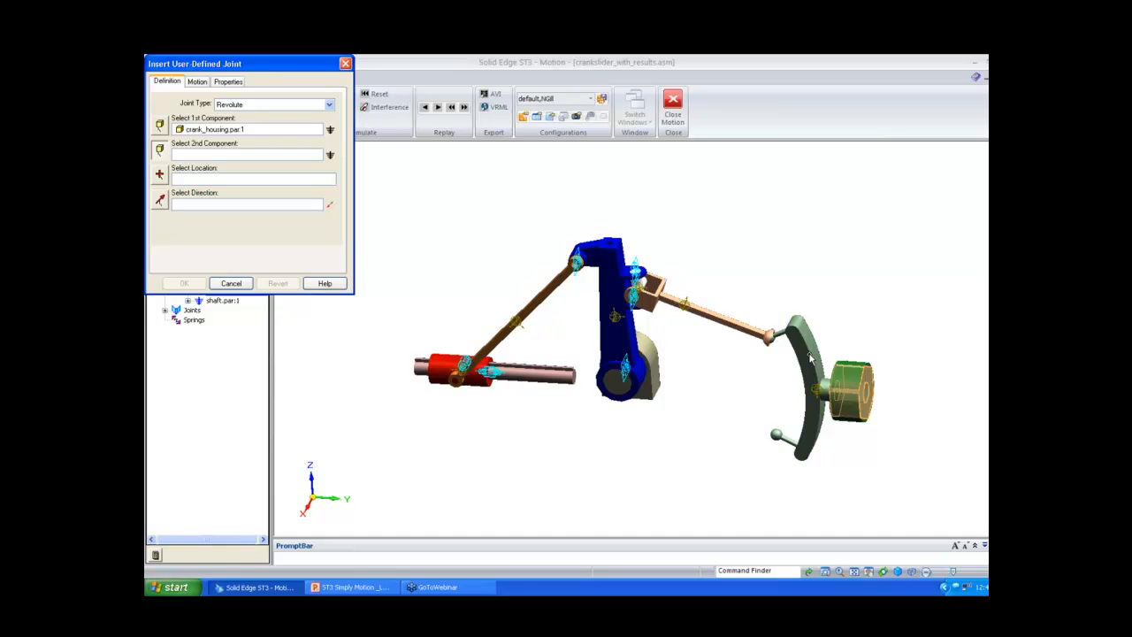
{"action": "left_click", "coordinate": [855, 335]}
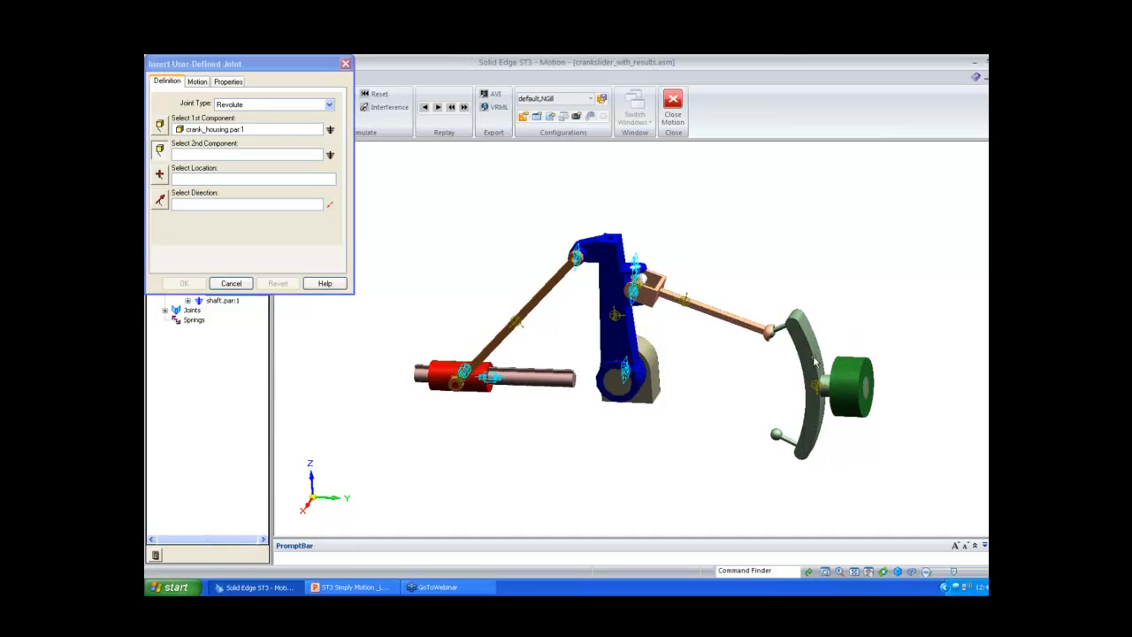
{"action": "left_click", "coordinate": [235, 131]}
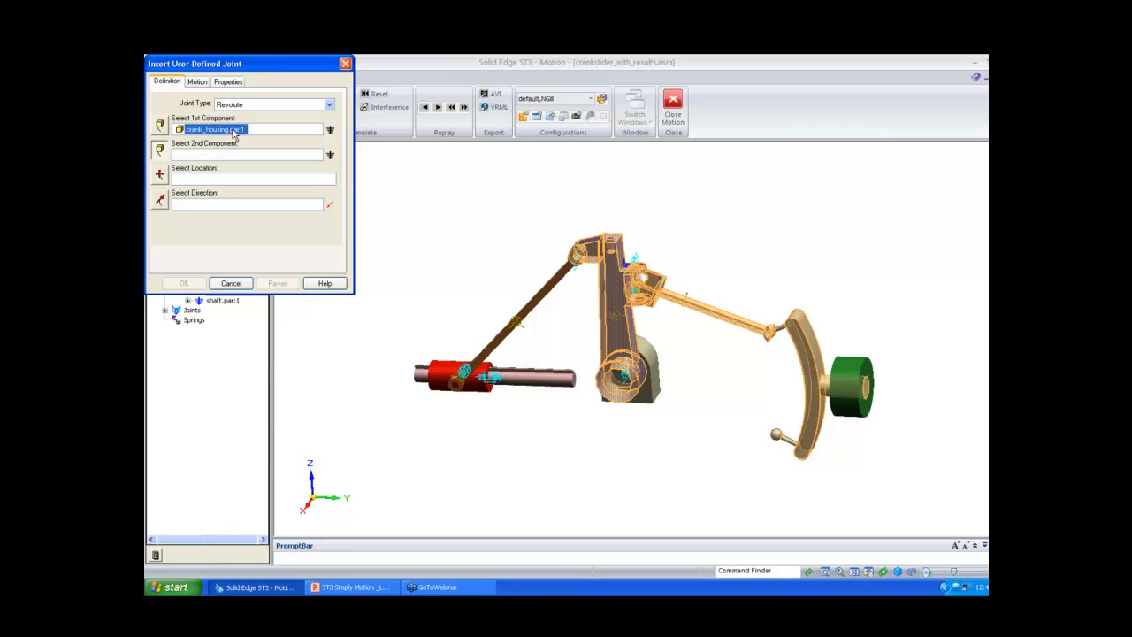
{"action": "key", "text": "Delete"}
{"action": "left_click", "coordinate": [885, 323]}
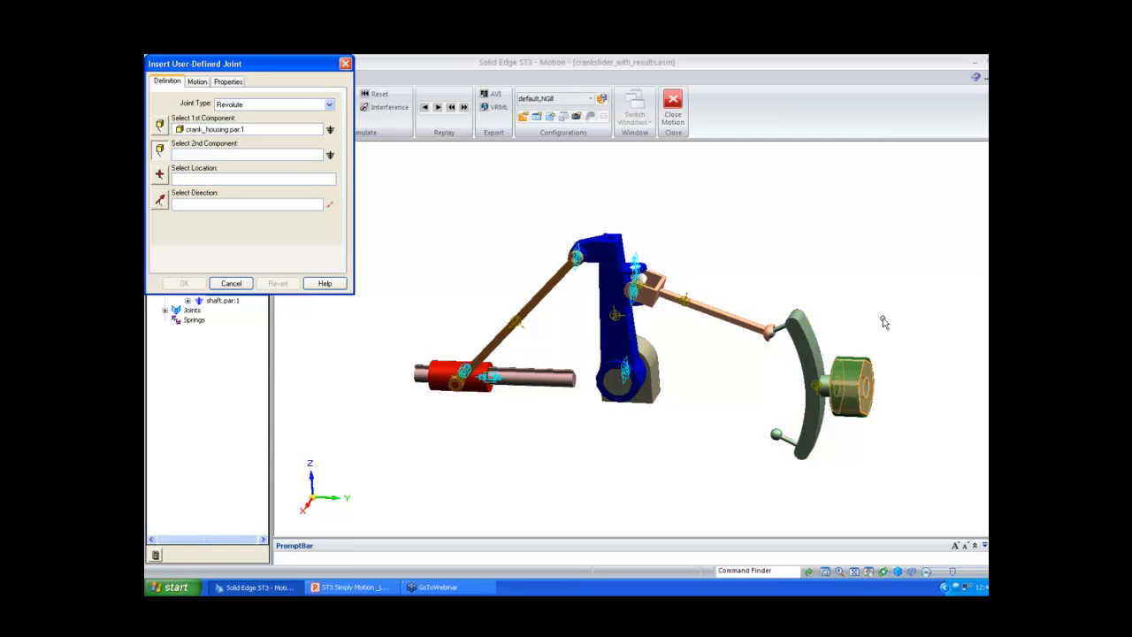
{"action": "left_click", "coordinate": [810, 352]}
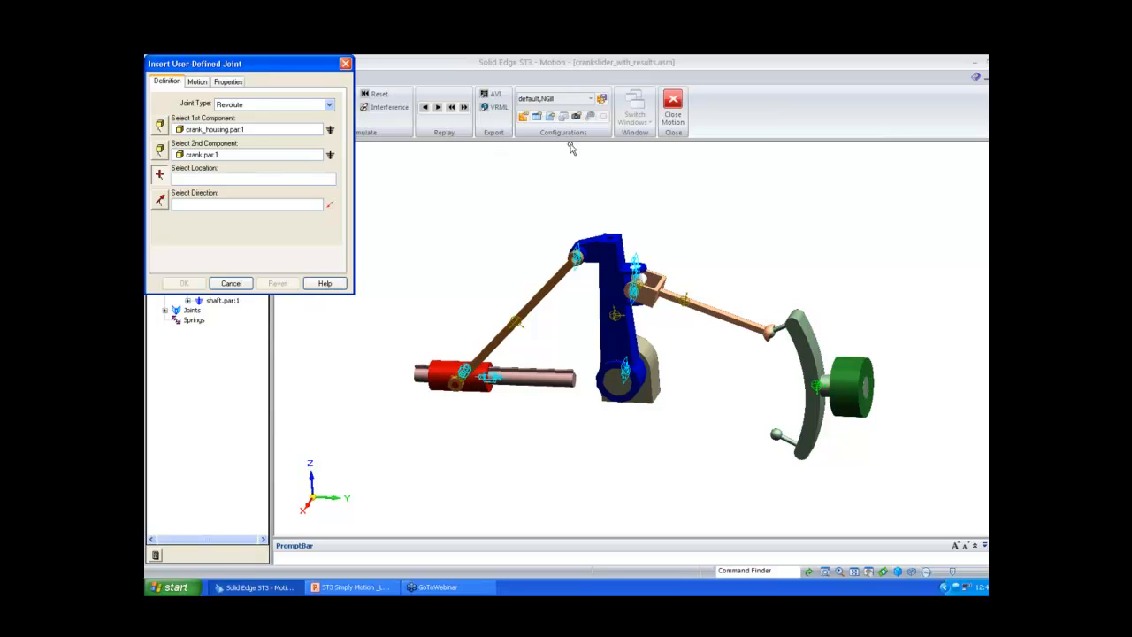
- Locate the revolute joint at the crank housing's circular edge (BodyFeature 1) and set its direction from the crank's cylindrical face (Protrusion 1)
{"action": "right_click", "coordinate": [874, 385]}
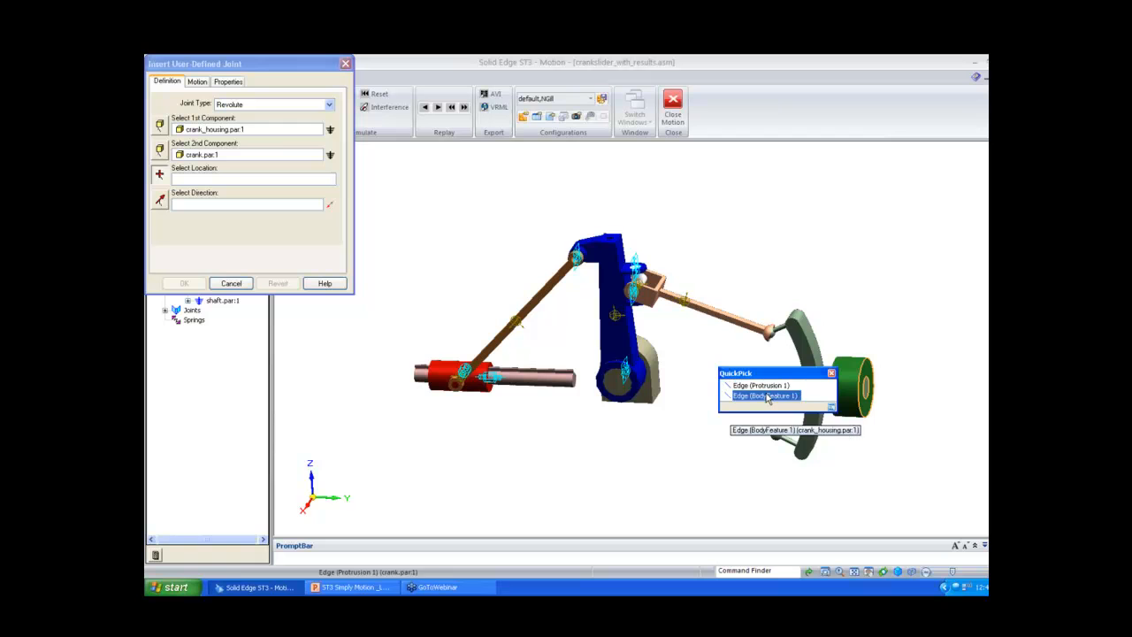
{"action": "left_click", "coordinate": [831, 375]}
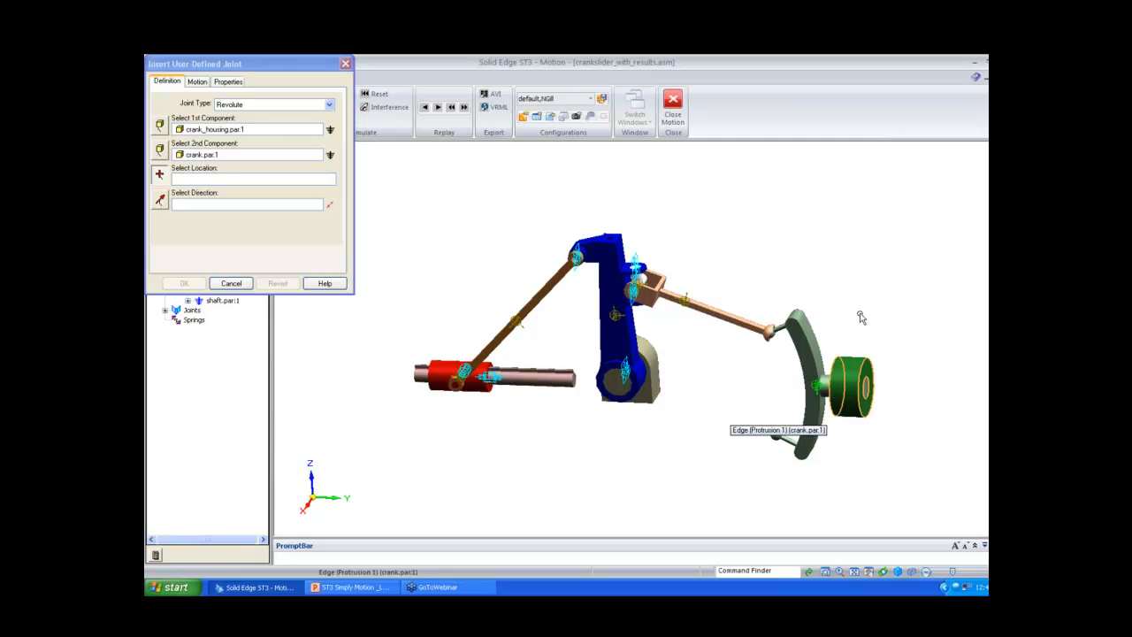
{"action": "right_click", "coordinate": [874, 385]}
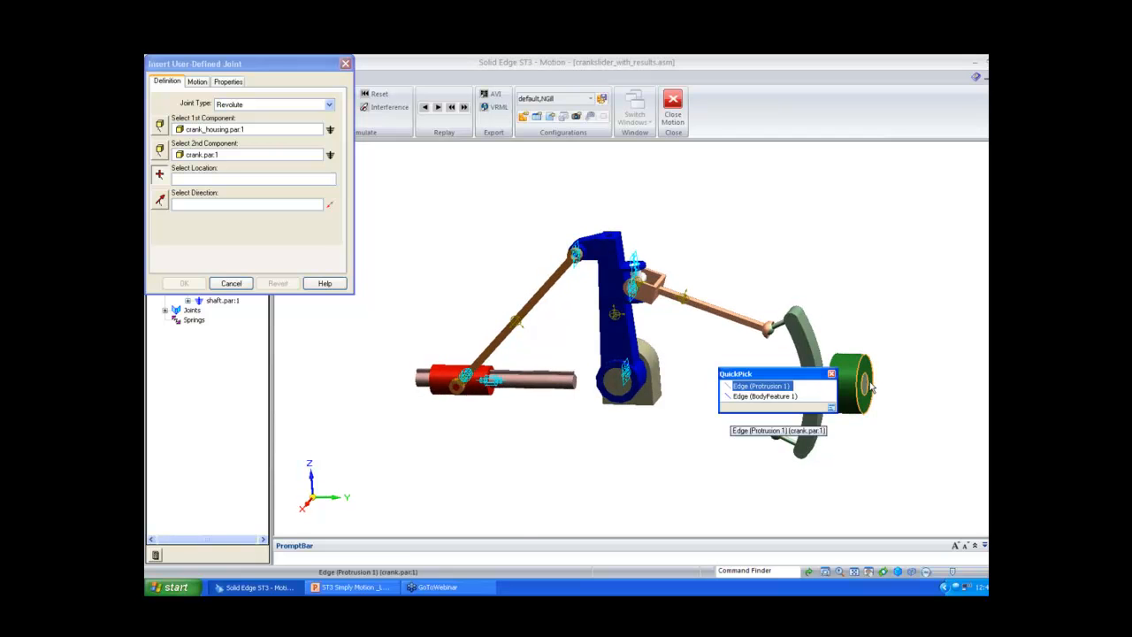
{"action": "left_click", "coordinate": [769, 397]}
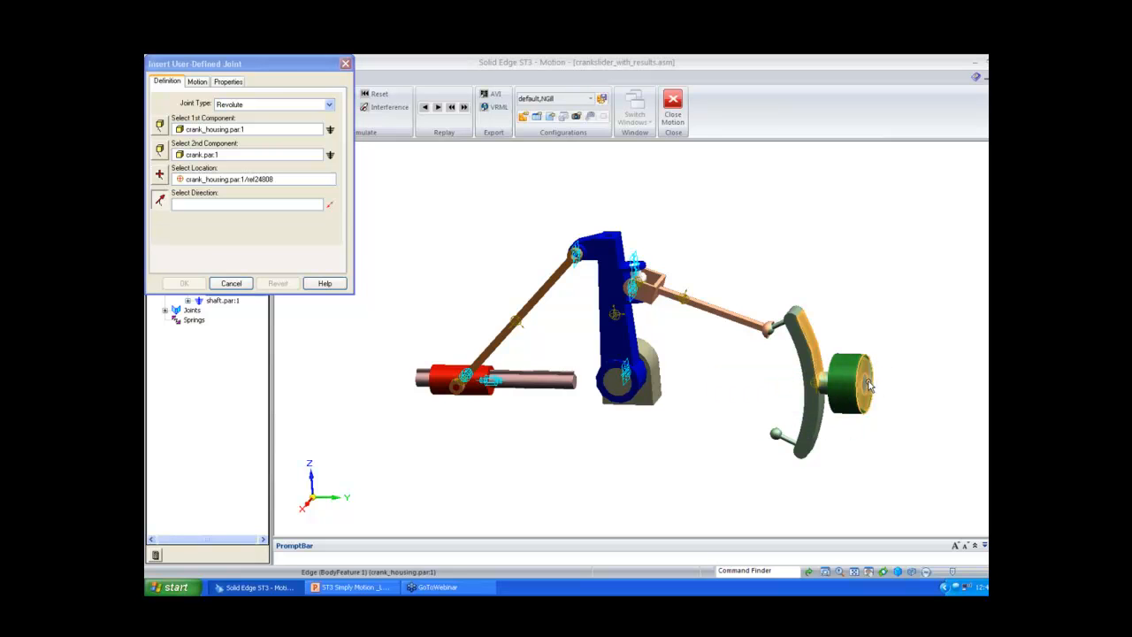
{"action": "right_click", "coordinate": [873, 385]}
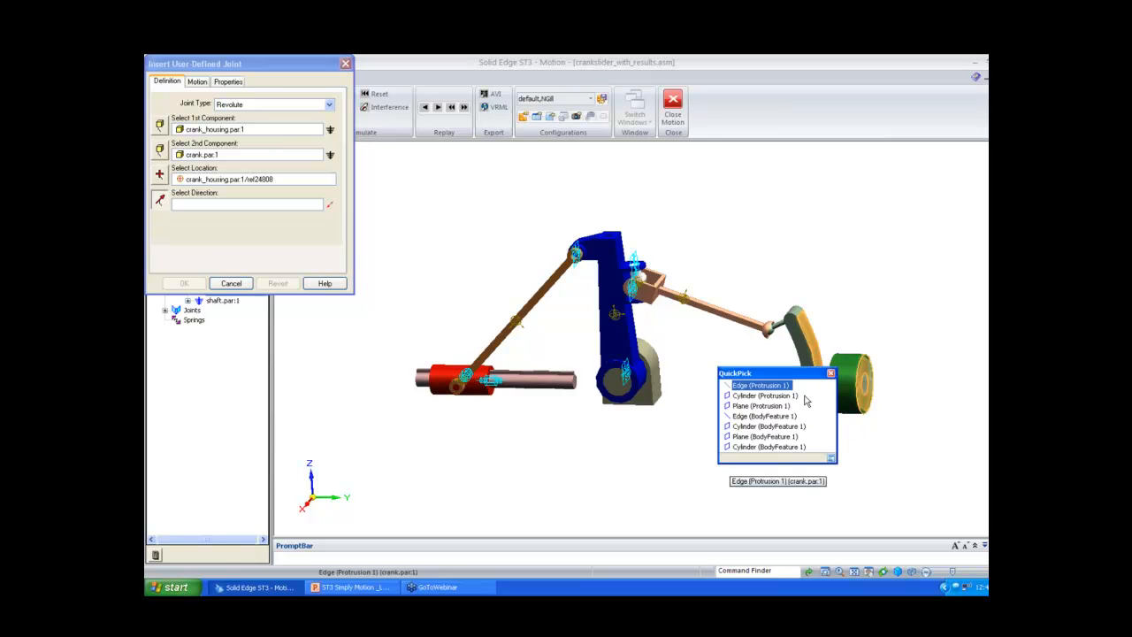
{"action": "left_click", "coordinate": [852, 261]}
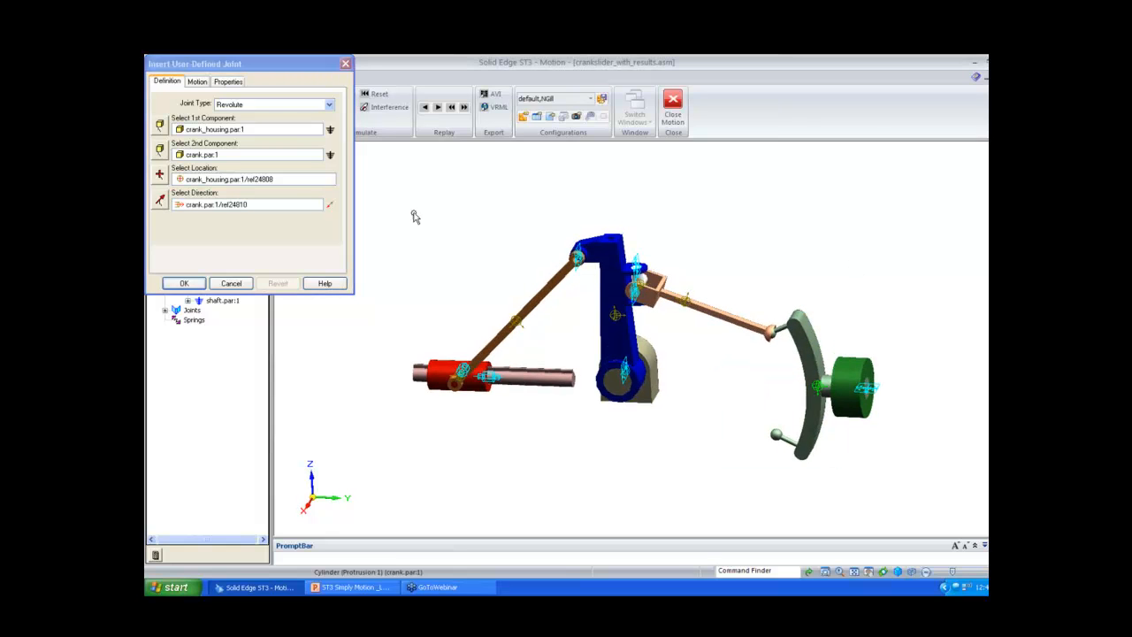
- Drive the revolute joint about Z with a constant angular velocity of 360 deg/sec and create the joint
{"action": "left_click", "coordinate": [199, 82]}
{"action": "left_click", "coordinate": [237, 117]}
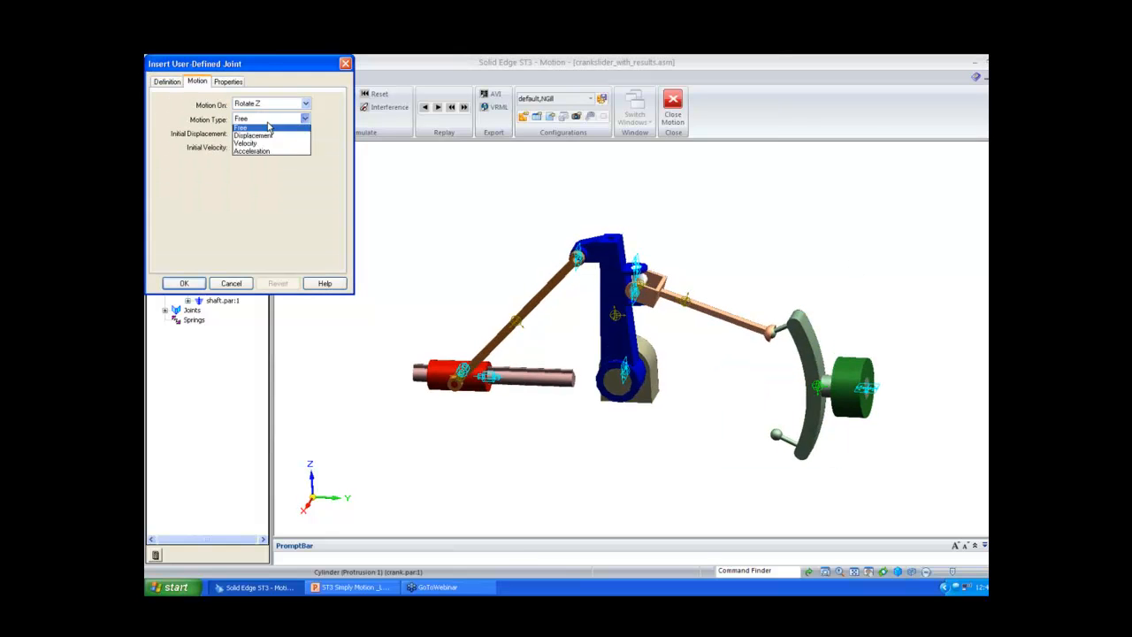
{"action": "left_click", "coordinate": [252, 142]}
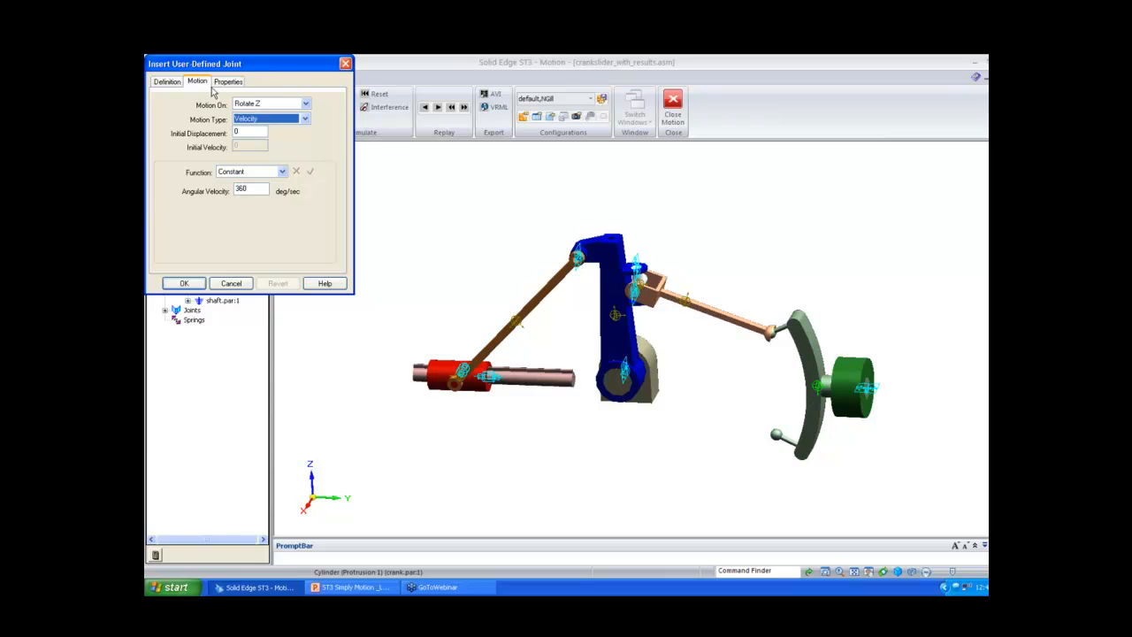
{"action": "left_click", "coordinate": [196, 284]}
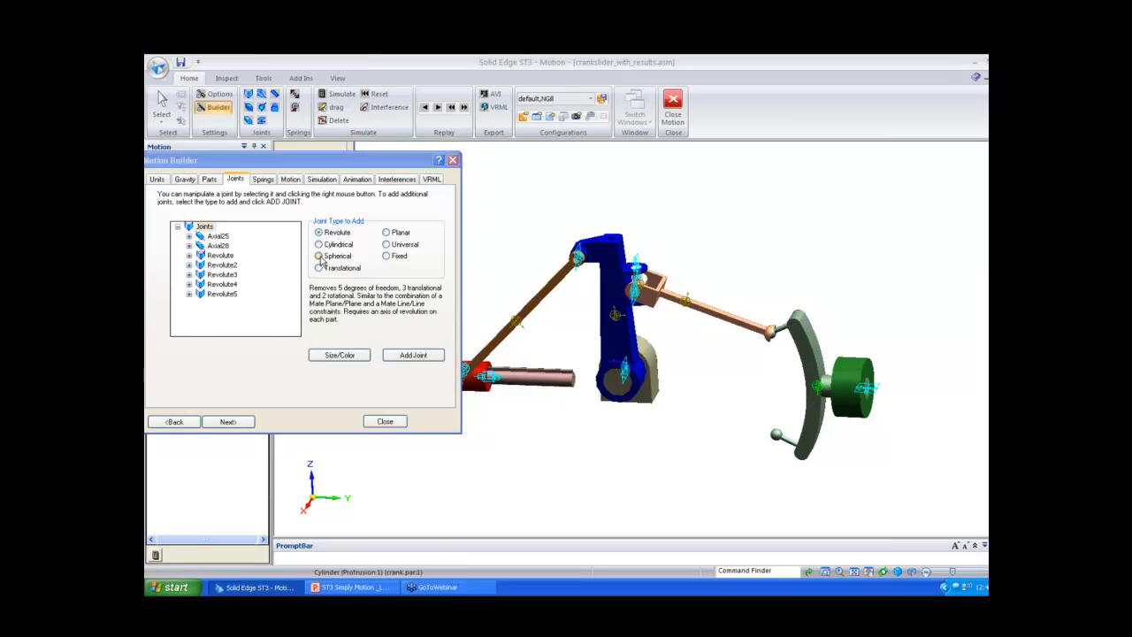
- Add a spherical joint with link1_1.par:1 as the first component and crank.par:1 as the second
{"action": "left_click", "coordinate": [319, 256]}
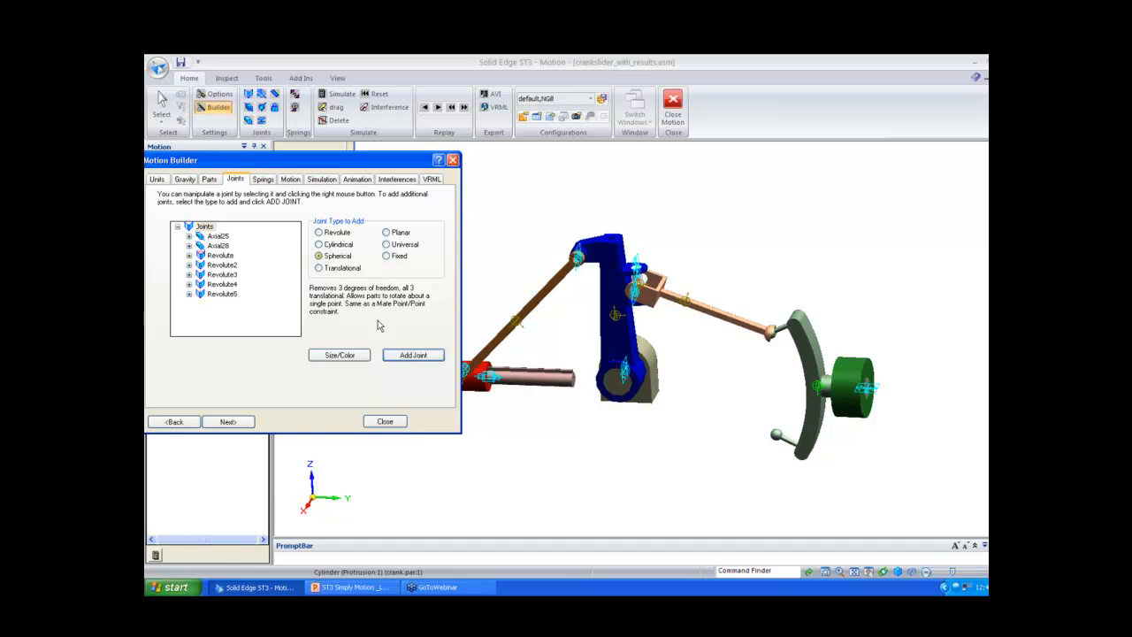
{"action": "left_click", "coordinate": [410, 355]}
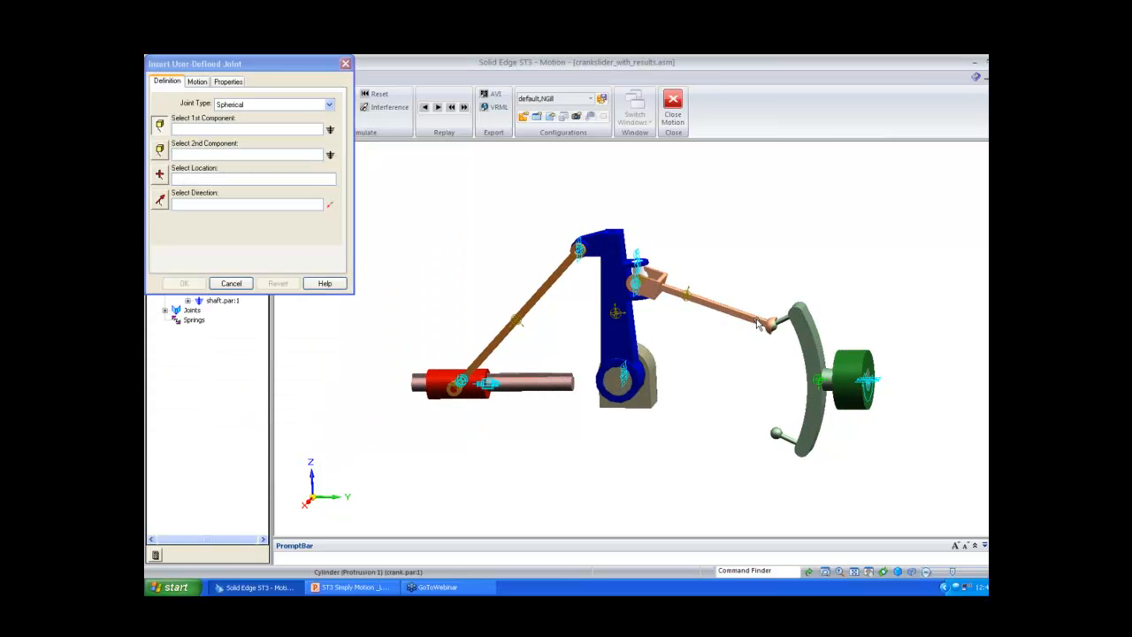
{"action": "left_click", "coordinate": [757, 323]}
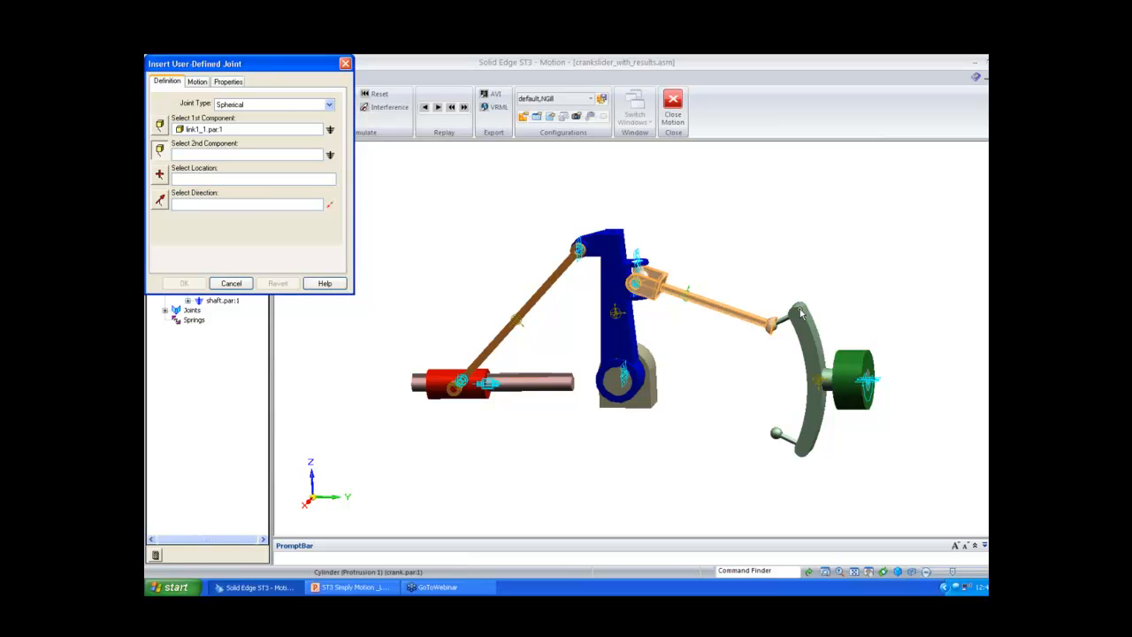
{"action": "left_click", "coordinate": [798, 307]}
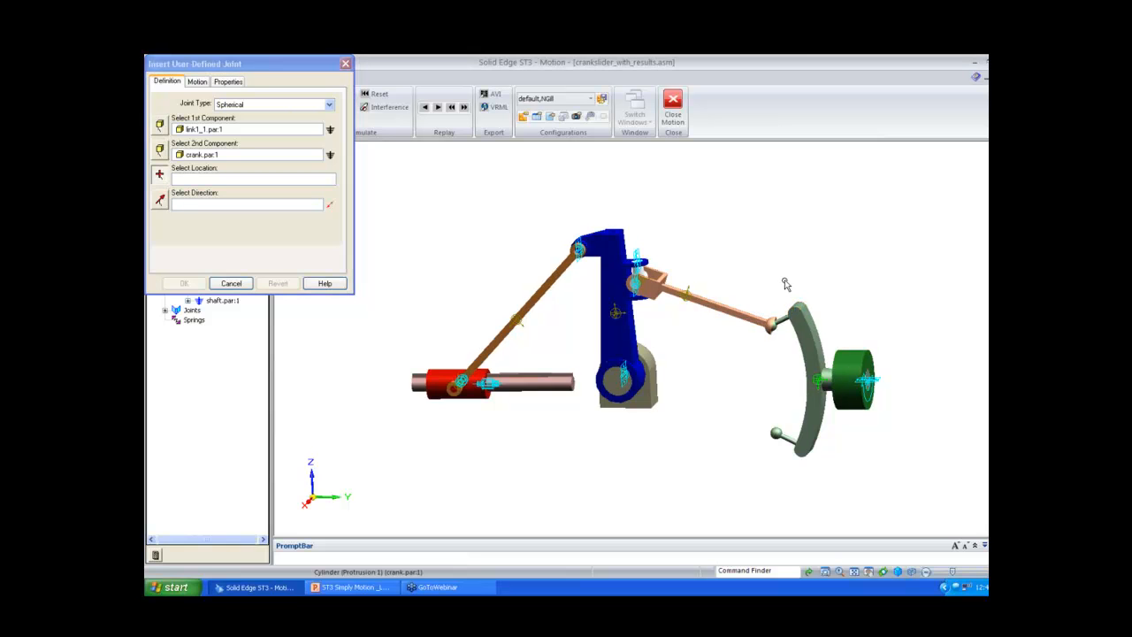
- Locate the spherical joint at the crank's ball (Sphere, Protrusion 3), leave its motion type Free and create the joint
{"action": "scroll", "coordinate": [778, 347], "scroll_direction": "up", "scroll_amount": 5}
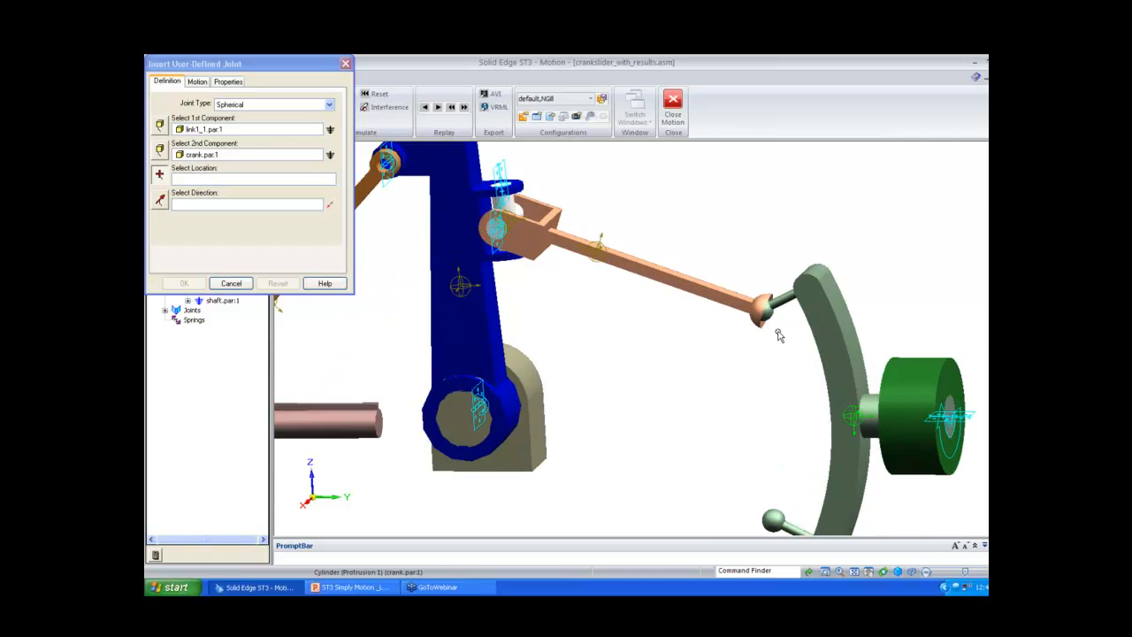
{"action": "right_click", "coordinate": [770, 303]}
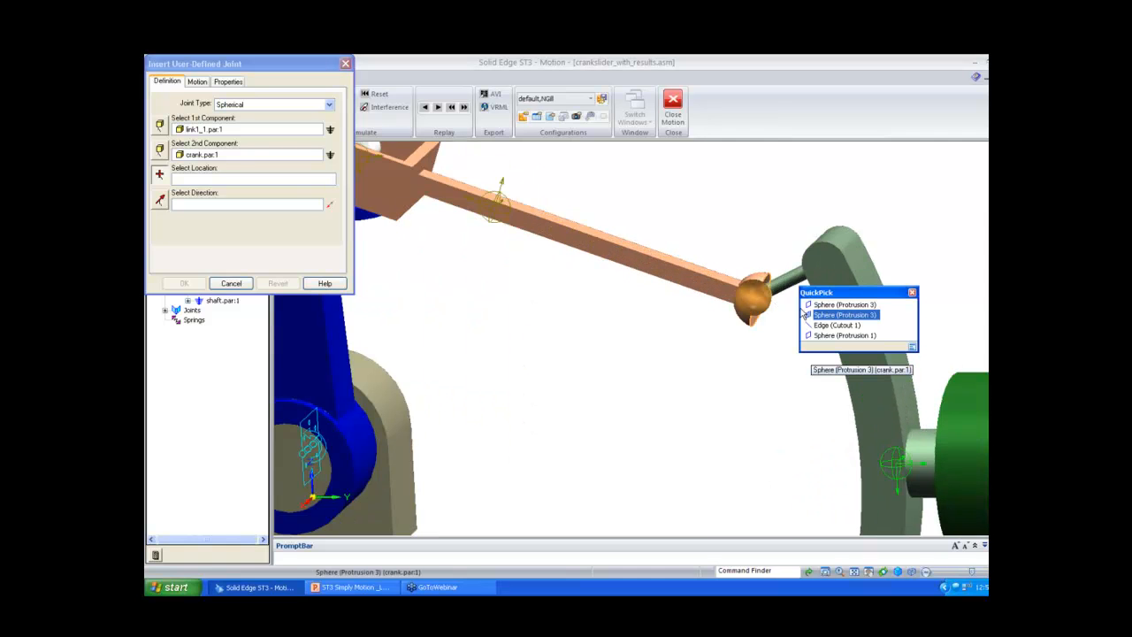
{"action": "left_click", "coordinate": [912, 293]}
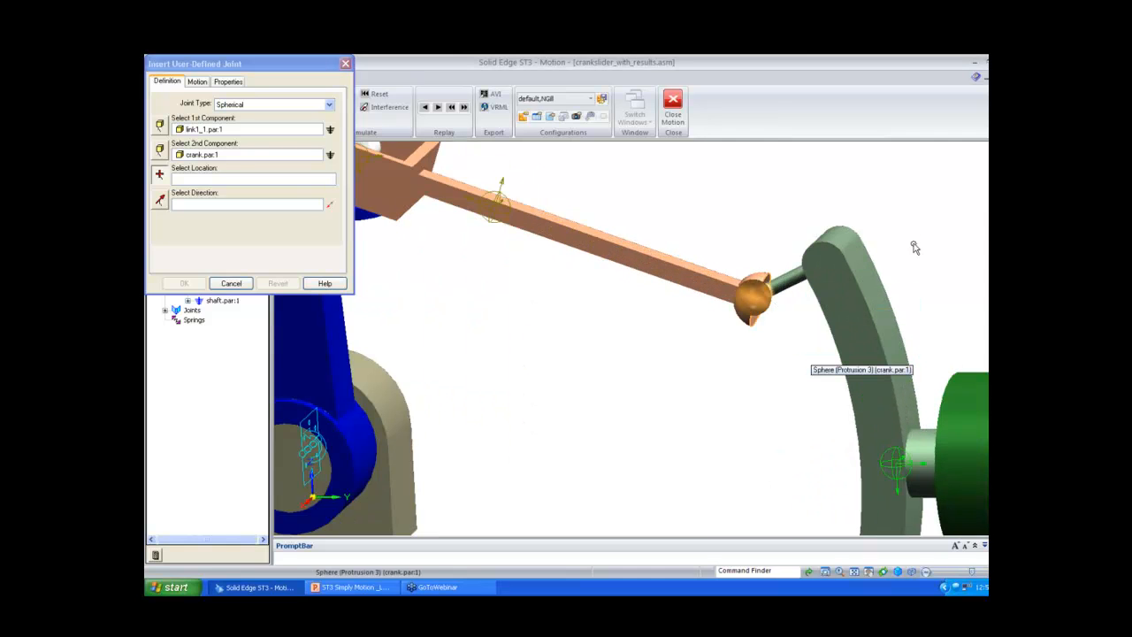
{"action": "middle_click_drag", "start_coordinate": [908, 218], "coordinate": [900, 216]}
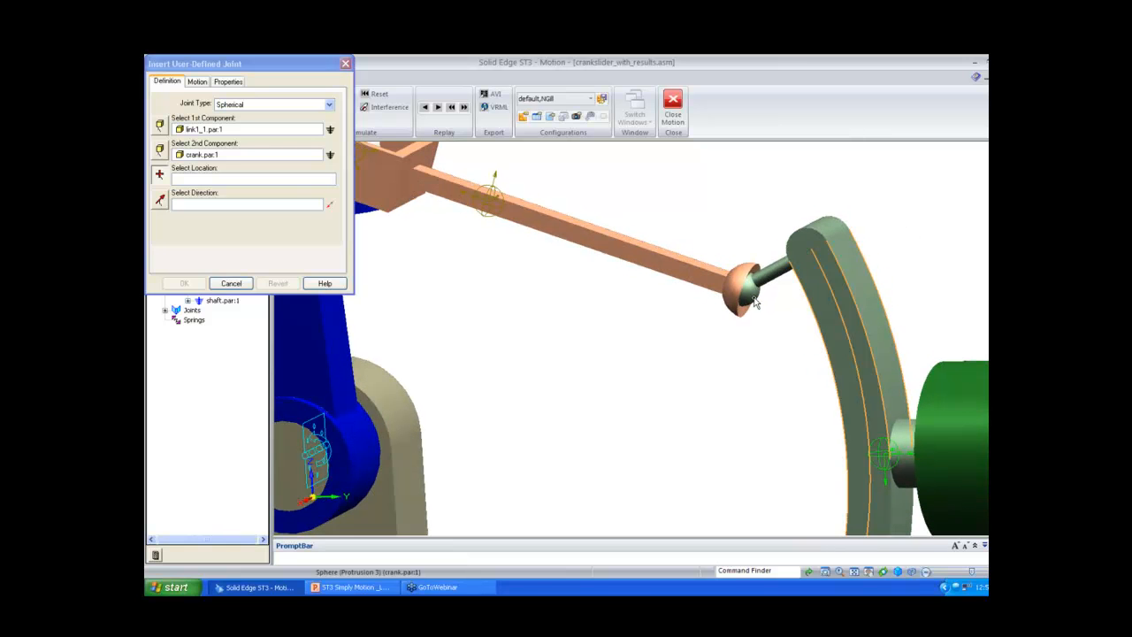
{"action": "mouse_move", "coordinate": [752, 298]}
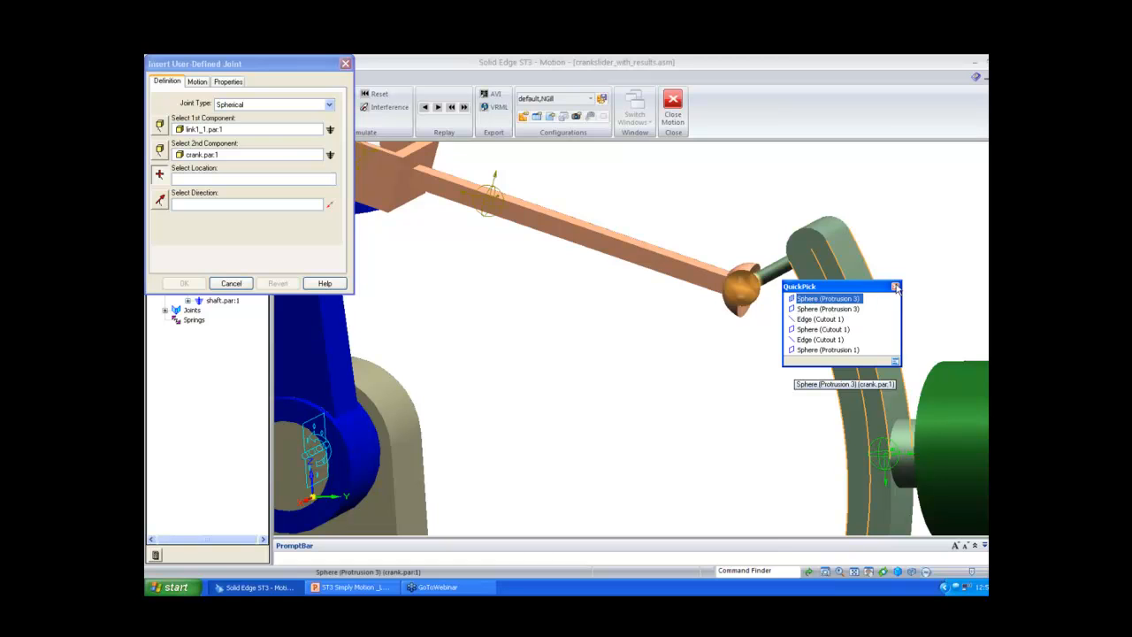
{"action": "left_click", "coordinate": [895, 287]}
{"action": "middle_click_drag", "start_coordinate": [926, 265], "coordinate": [932, 274]}
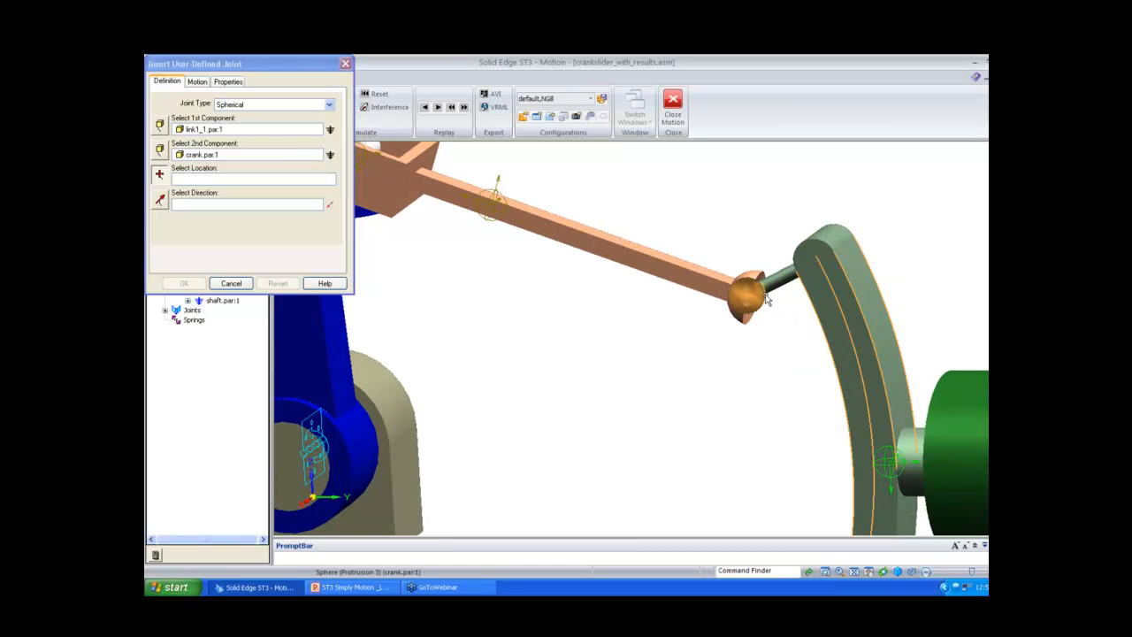
{"action": "right_click", "coordinate": [767, 300]}
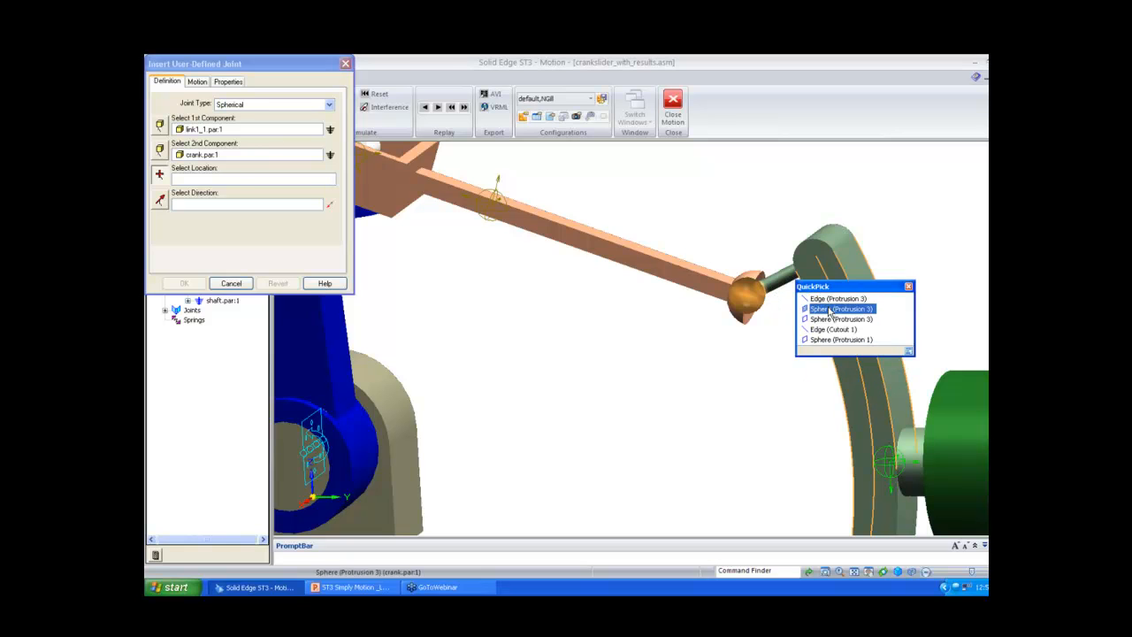
{"action": "left_click", "coordinate": [832, 309]}
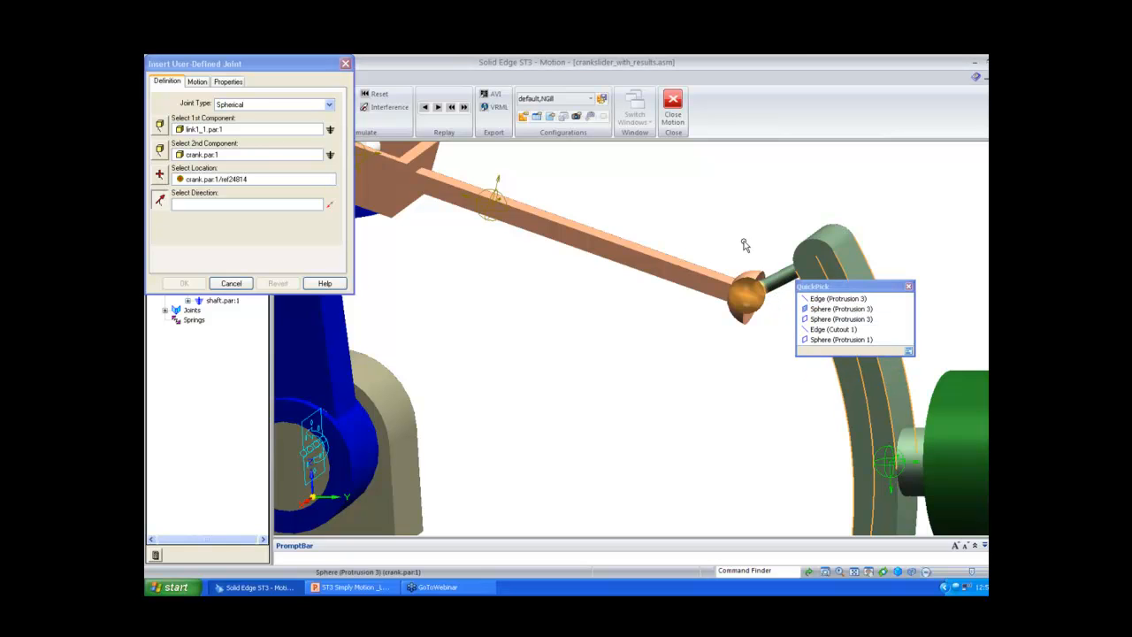
{"action": "left_click", "coordinate": [704, 266]}
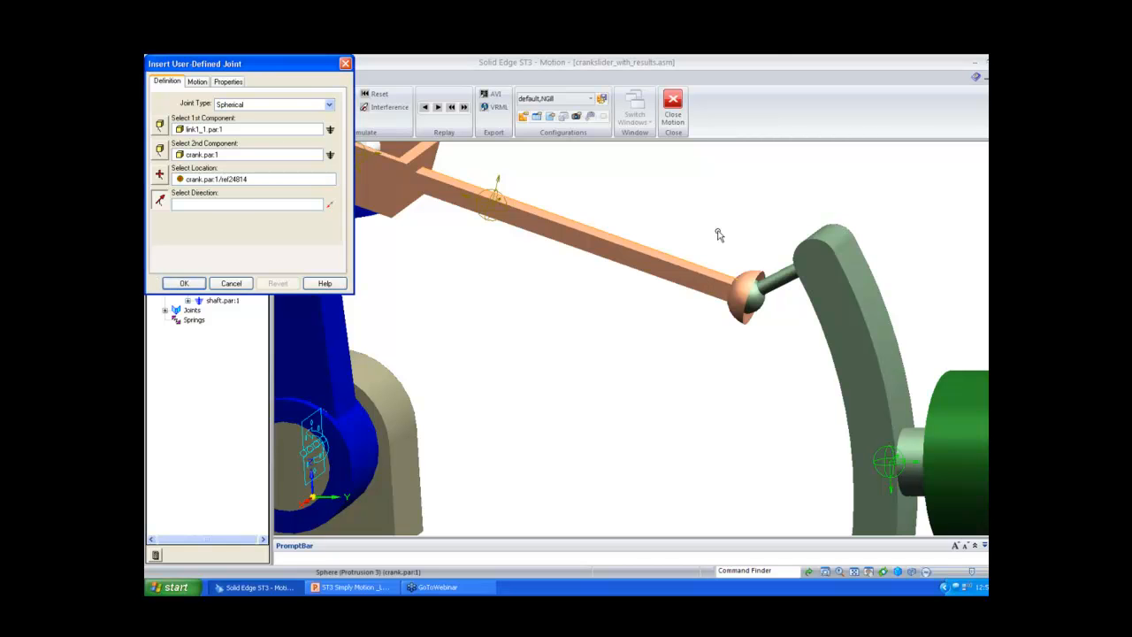
{"action": "left_click", "coordinate": [196, 83]}
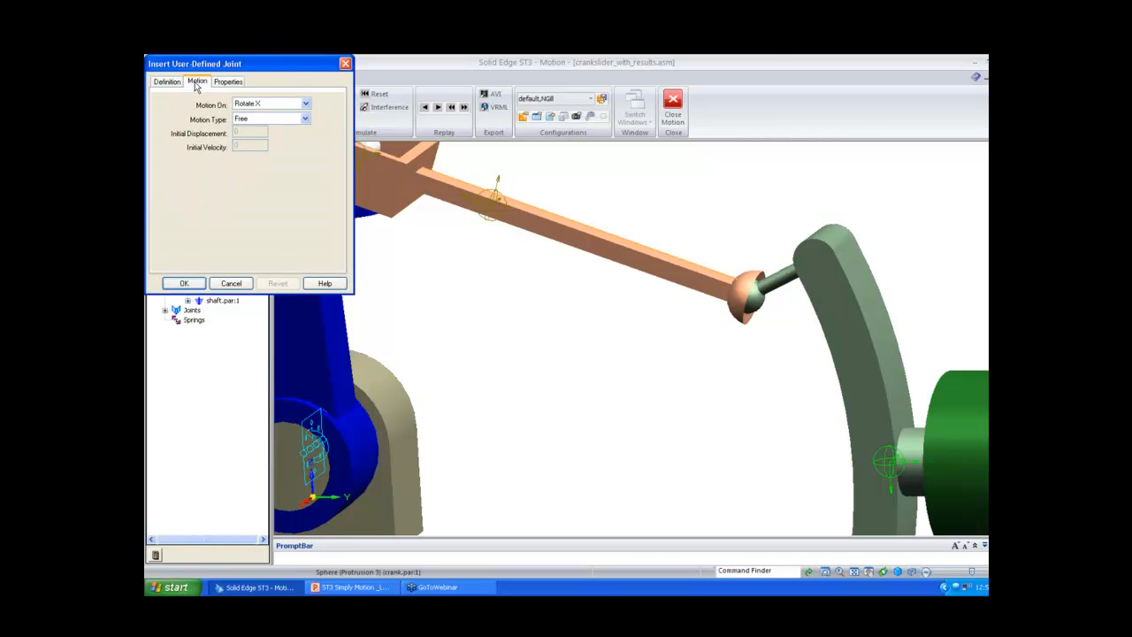
{"action": "left_click", "coordinate": [184, 284]}
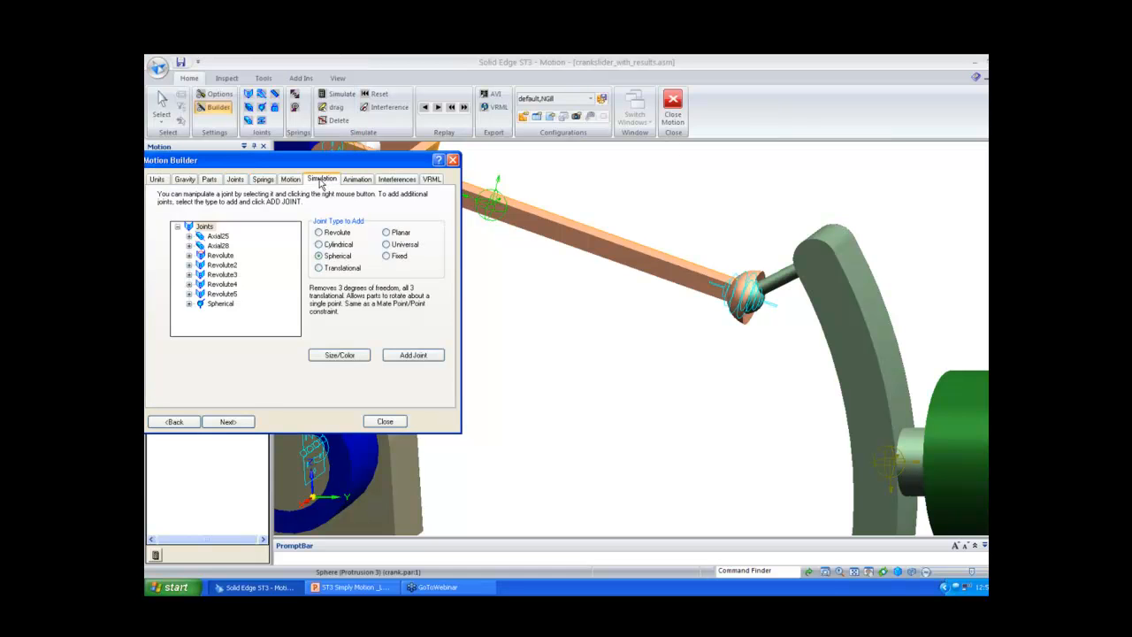
- Reverse the direction of the revolute joint between the crank housing and crank, and simulate the mechanism with the existing simulation parameters
{"action": "left_click", "coordinate": [321, 179]}
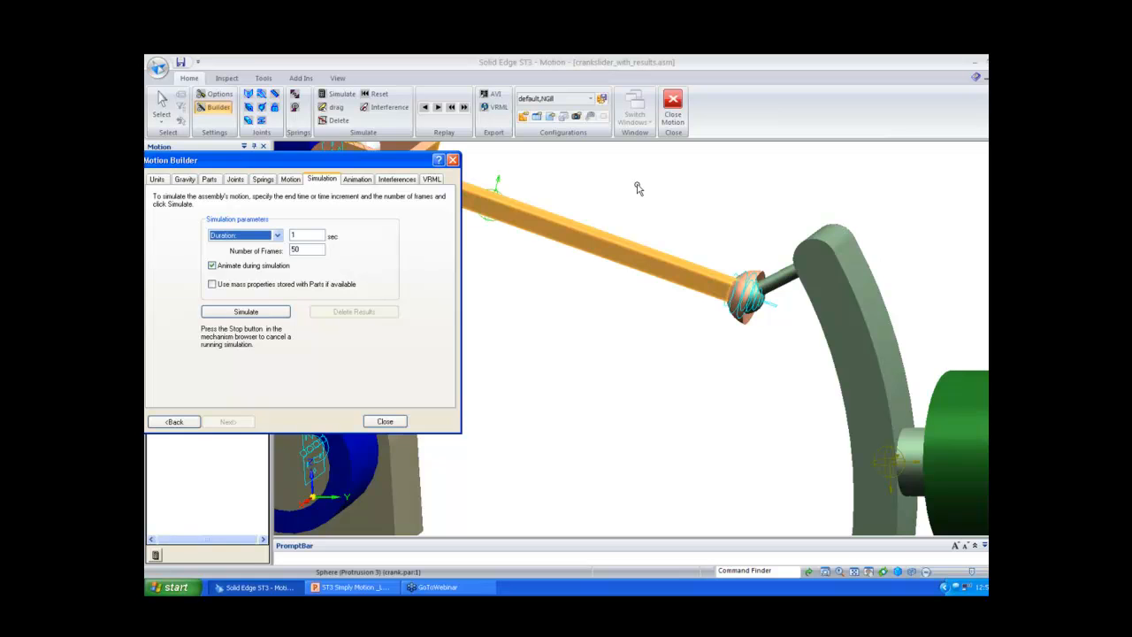
{"action": "middle_click", "coordinate": [687, 186]}
{"action": "middle_click", "coordinate": [687, 187]}
{"action": "middle_click_drag", "start_coordinate": [687, 187], "coordinate": [700, 188]}
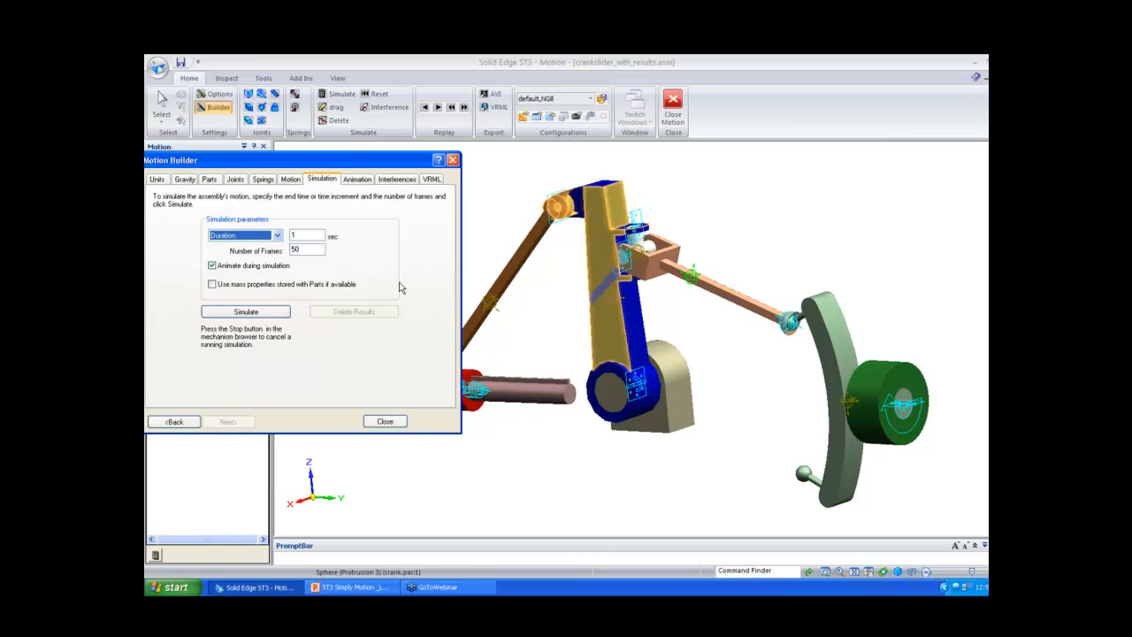
{"action": "left_click", "coordinate": [236, 180]}
{"action": "right_click", "coordinate": [221, 257]}
{"action": "left_click", "coordinate": [232, 264]}
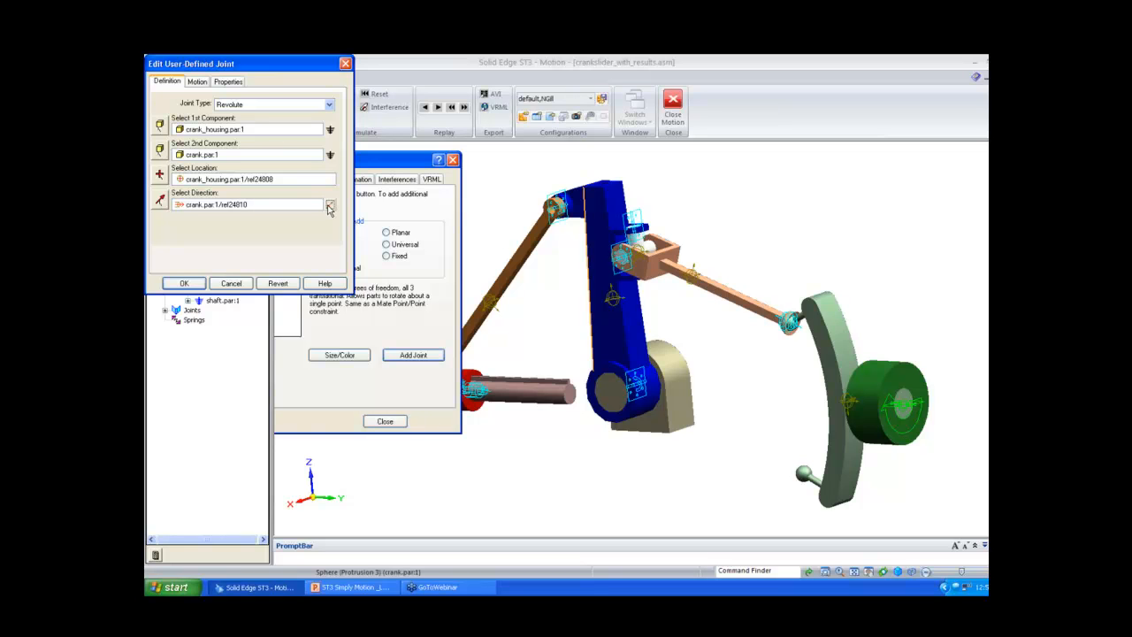
{"action": "left_click", "coordinate": [184, 283]}
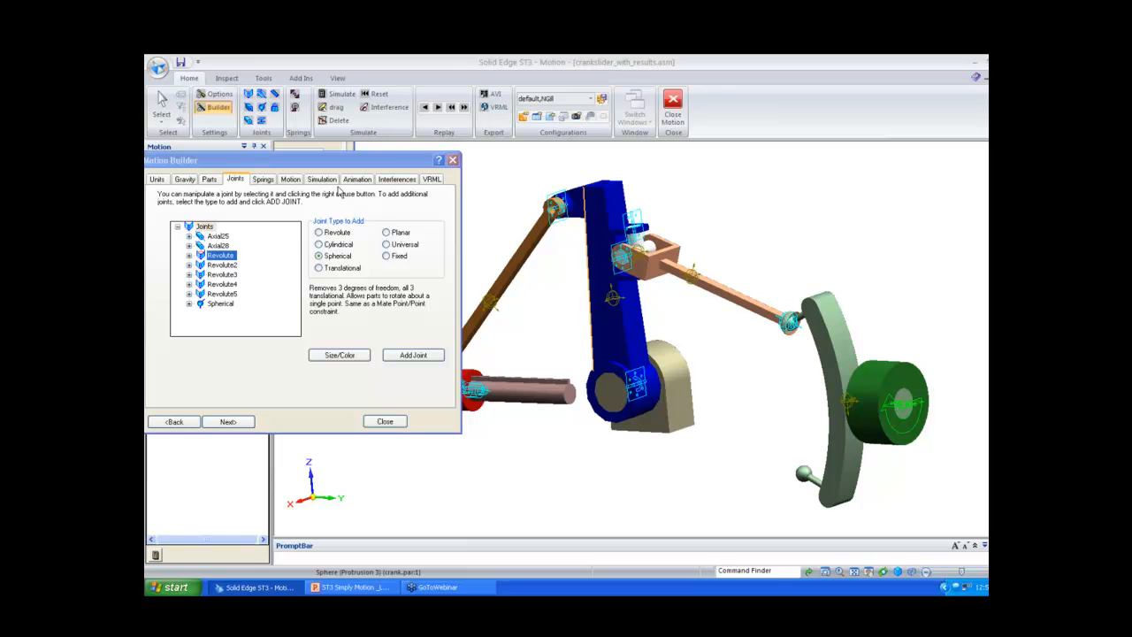
{"action": "left_click", "coordinate": [322, 181]}
{"action": "left_click", "coordinate": [245, 312]}
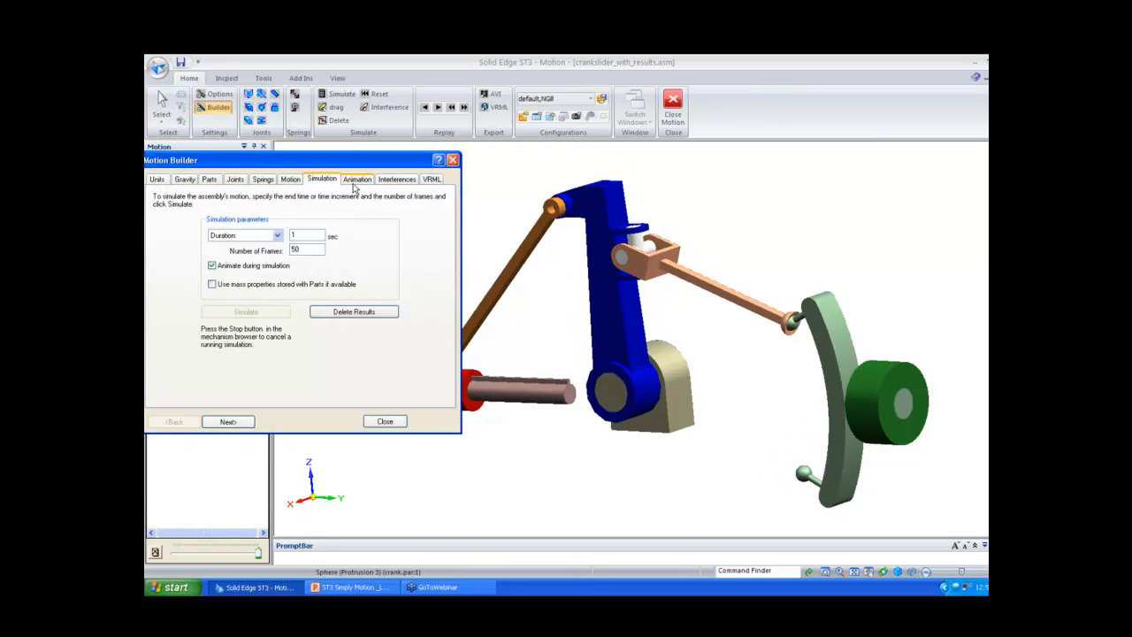
- Delete the previous results and rerun the simulation with a duration of 3 sec and 200 frames
{"action": "double_click", "coordinate": [306, 235]}
{"action": "double_click", "coordinate": [310, 249]}
{"action": "type", "text": "200"}
{"action": "left_click", "coordinate": [339, 315]}
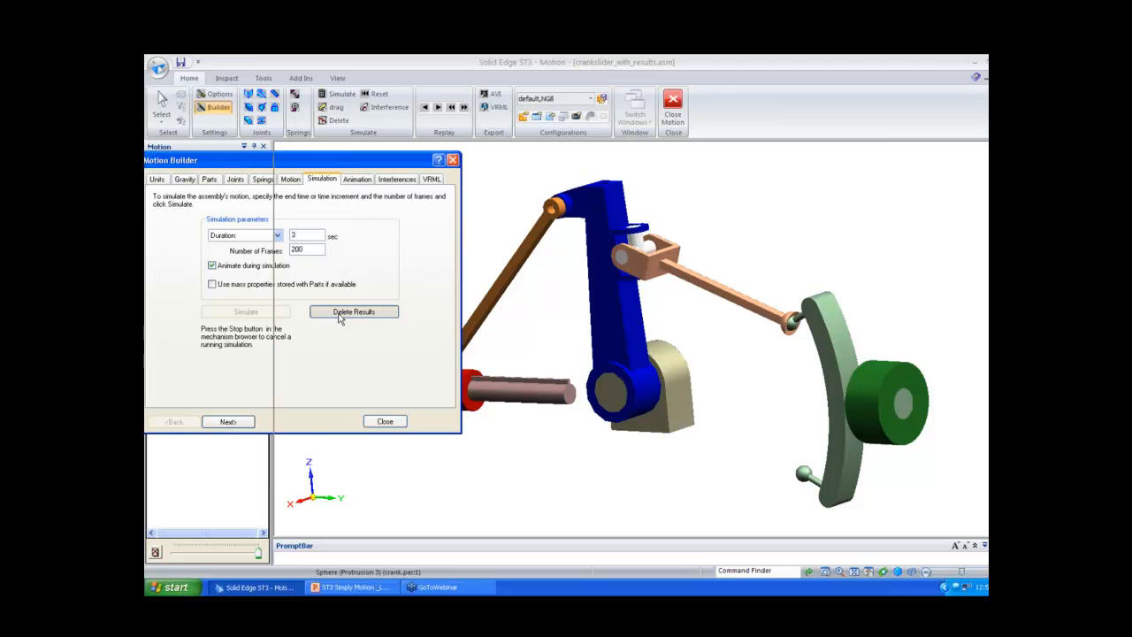
{"action": "left_click", "coordinate": [246, 312]}
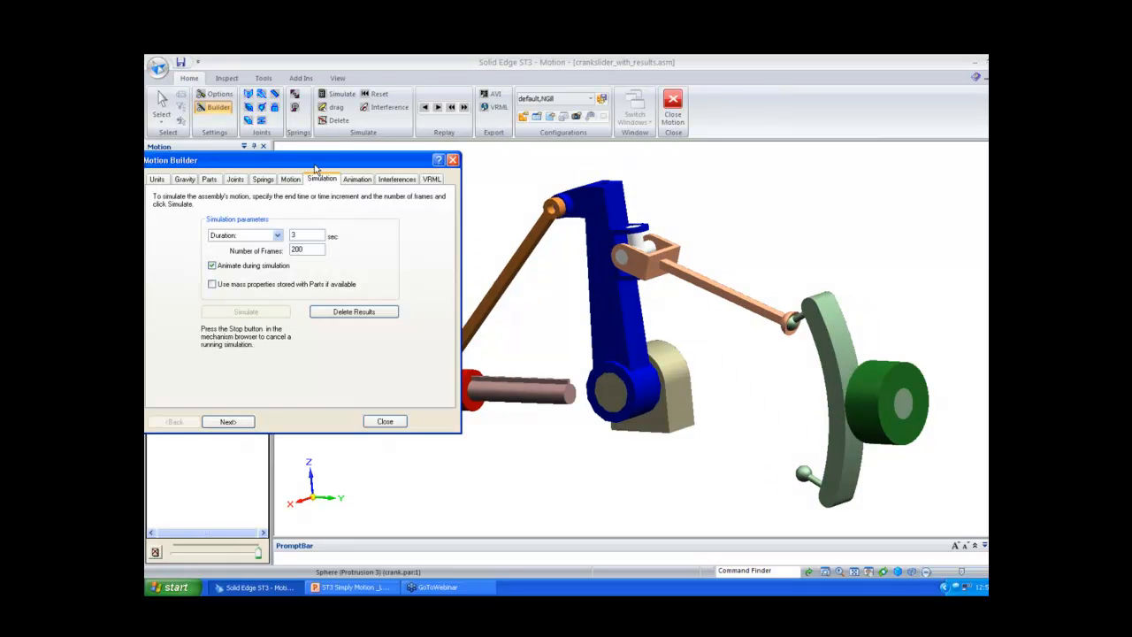
- Close the Motion Builder, exit the Motion environment and close crankslider_with_results.asm without saving changes
{"action": "left_click_drag", "start_coordinate": [316, 168], "coordinate": [369, 187]}
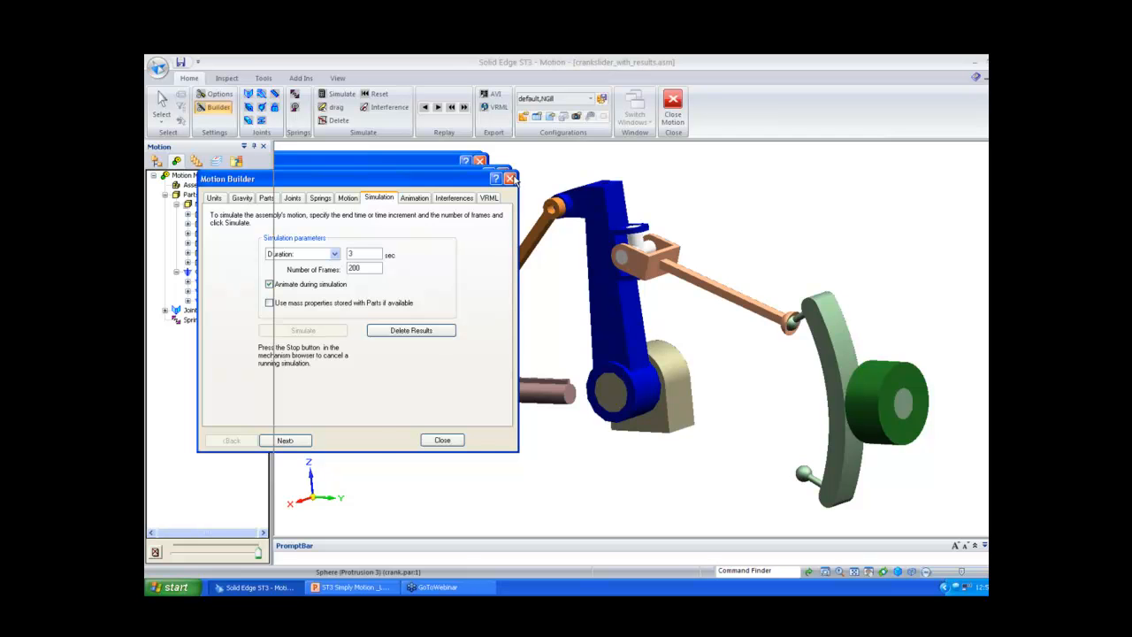
{"action": "left_click", "coordinate": [510, 178]}
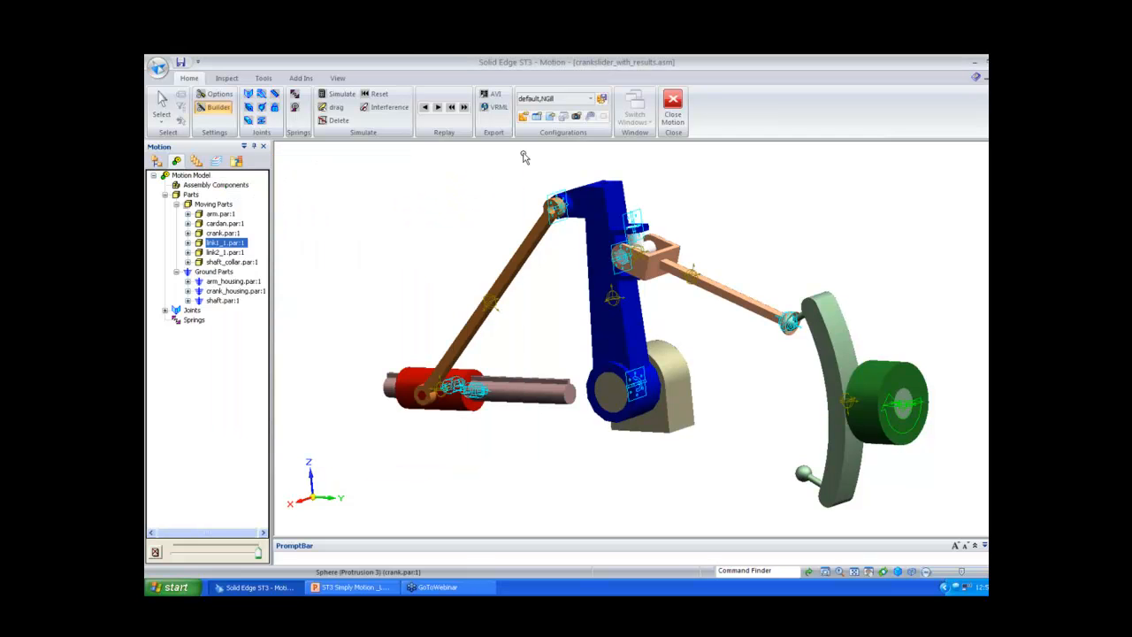
{"action": "left_click", "coordinate": [674, 115]}
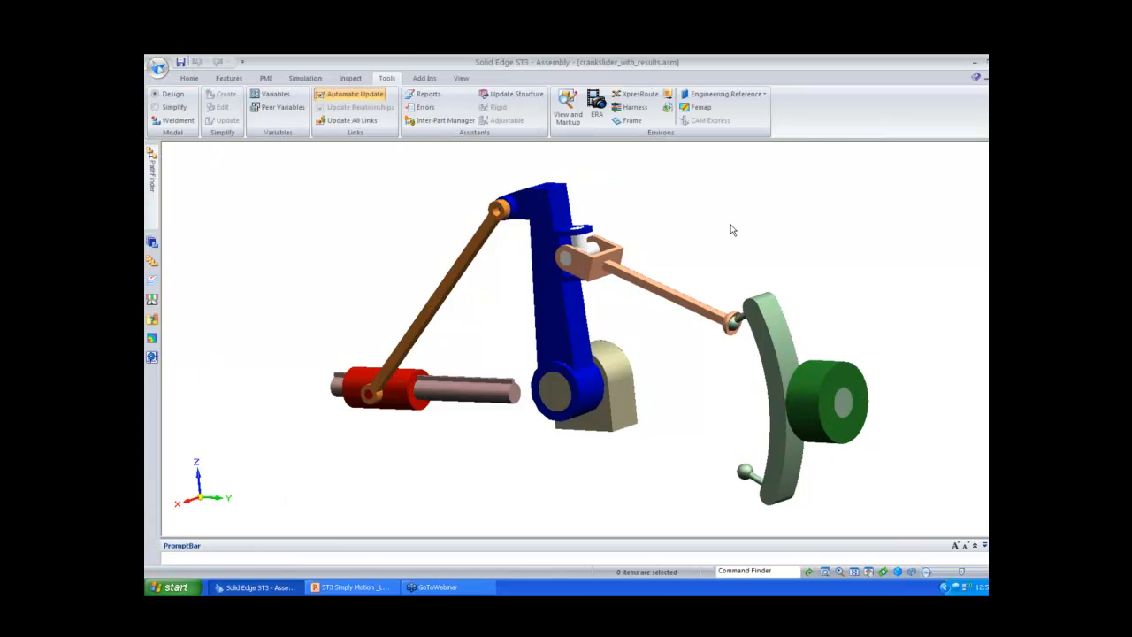
{"action": "left_click", "coordinate": [1001, 77]}
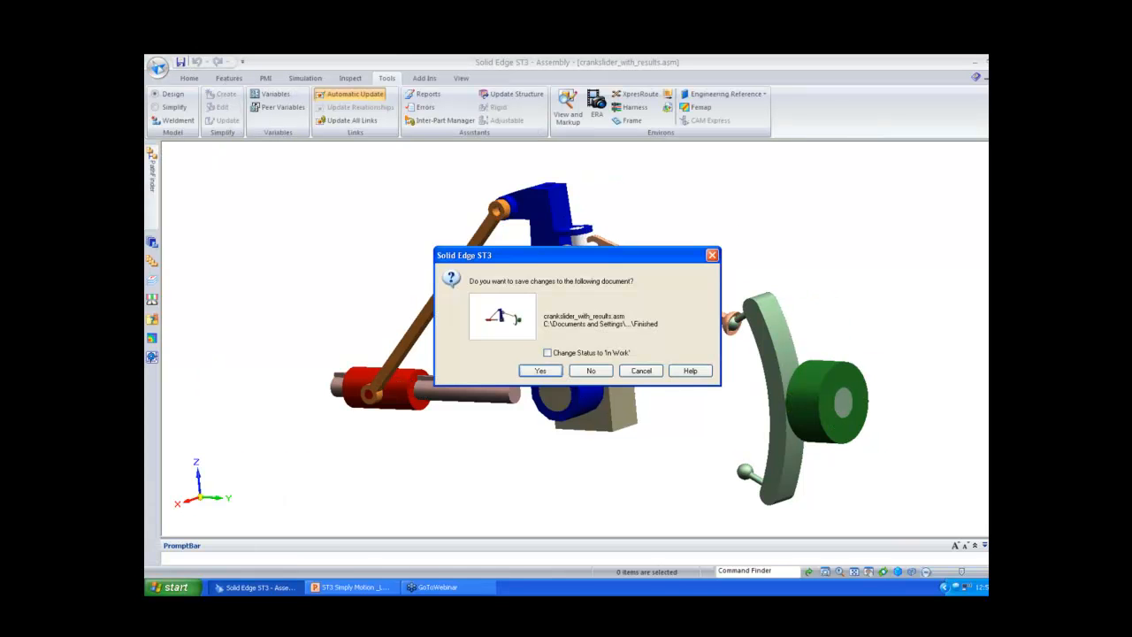
{"action": "left_click", "coordinate": [591, 371]}
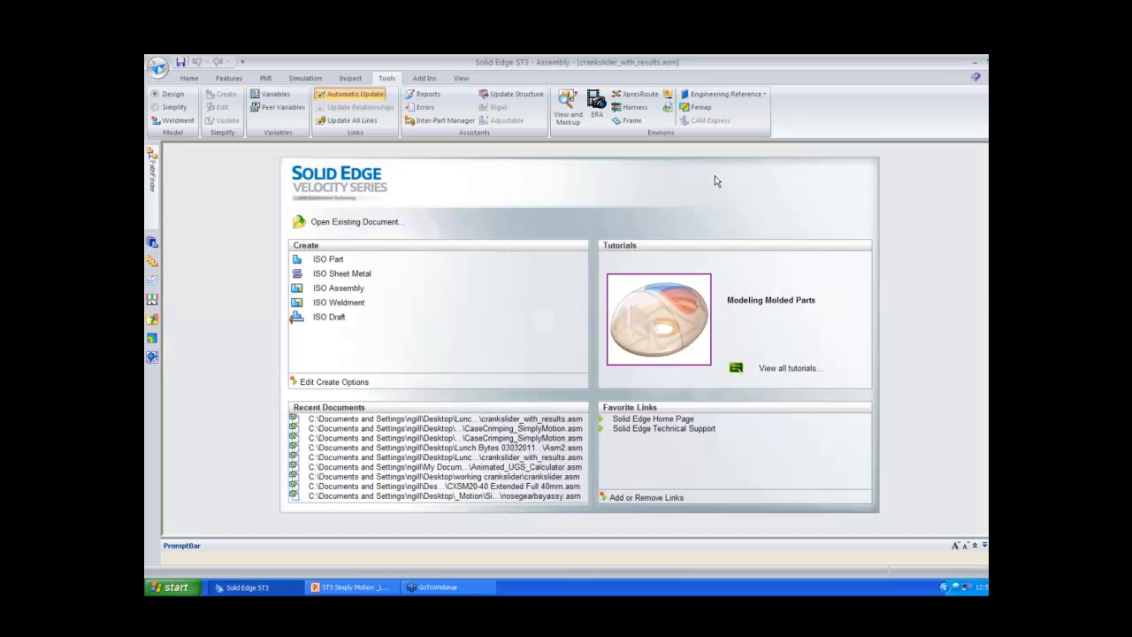
- Open the existing assembly Animated_UGS_Calculator.asm from the SE-MotionDemo folder
{"action": "left_click", "coordinate": [354, 221]}
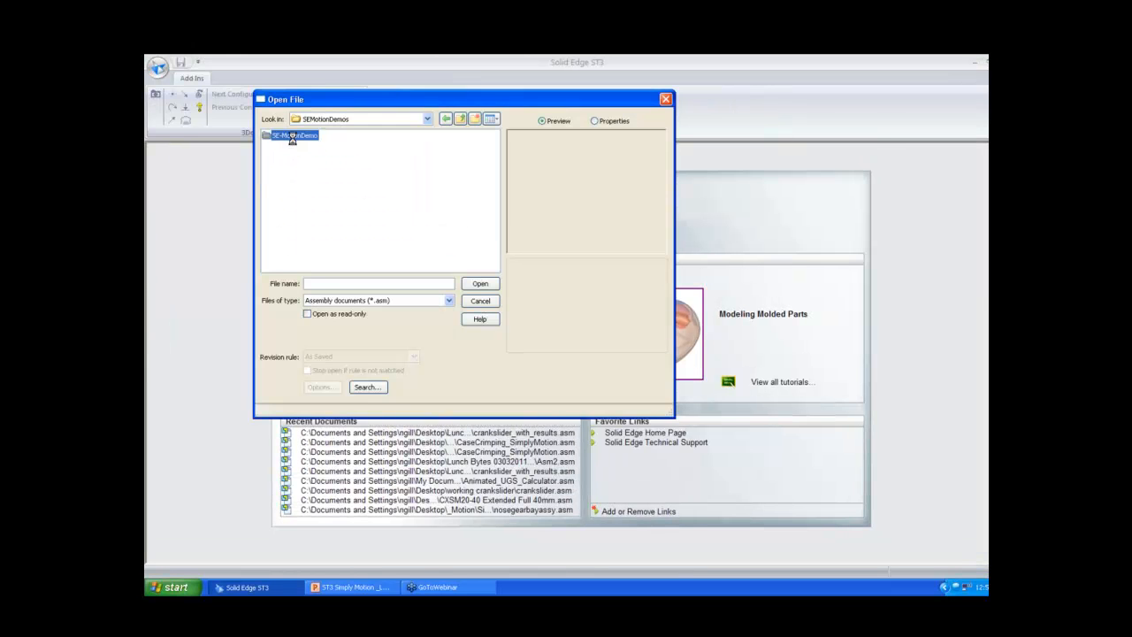
{"action": "double_click", "coordinate": [284, 135]}
{"action": "left_click", "coordinate": [284, 136]}
{"action": "left_click", "coordinate": [478, 284]}
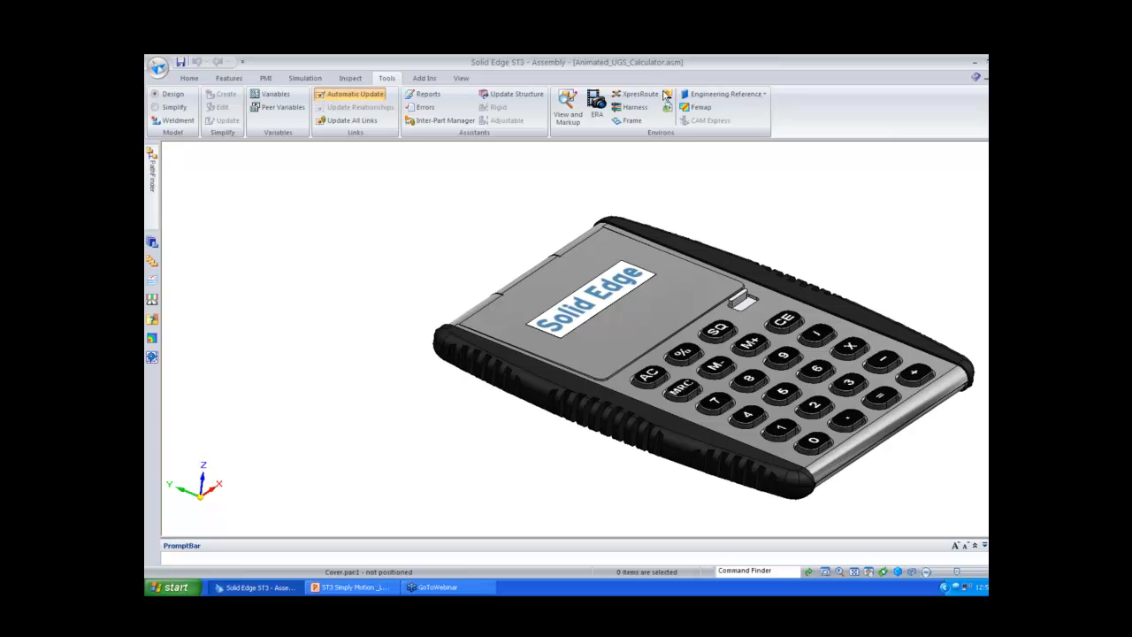
- Enter the Motion environment, simulate the calculator mechanism and replay the results in reverse
{"action": "left_click", "coordinate": [668, 96]}
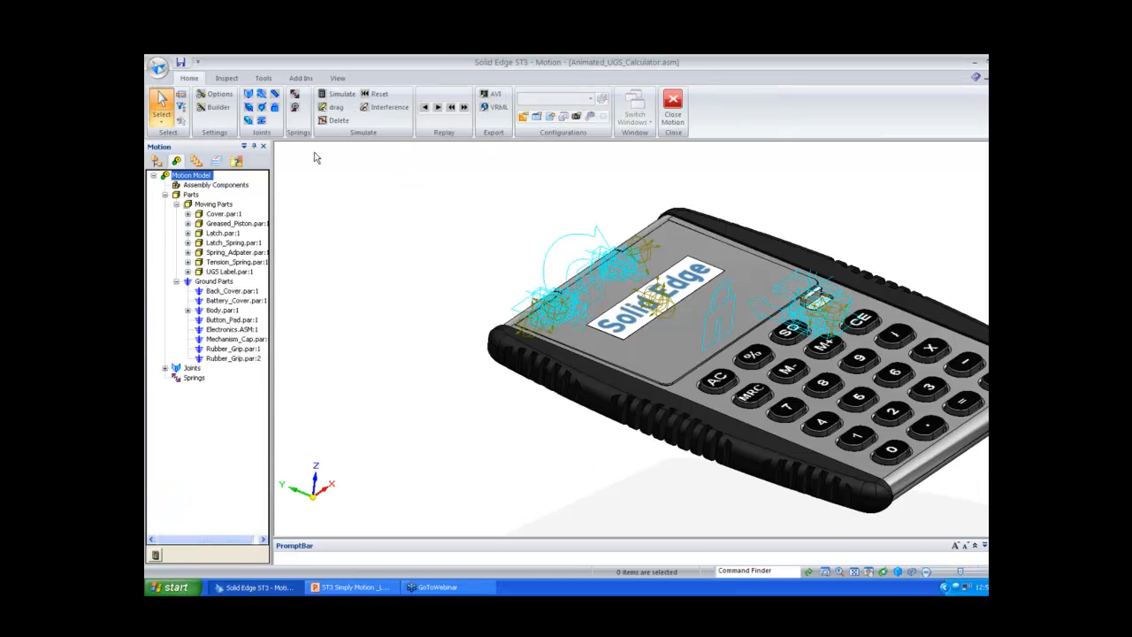
{"action": "left_click", "coordinate": [336, 96]}
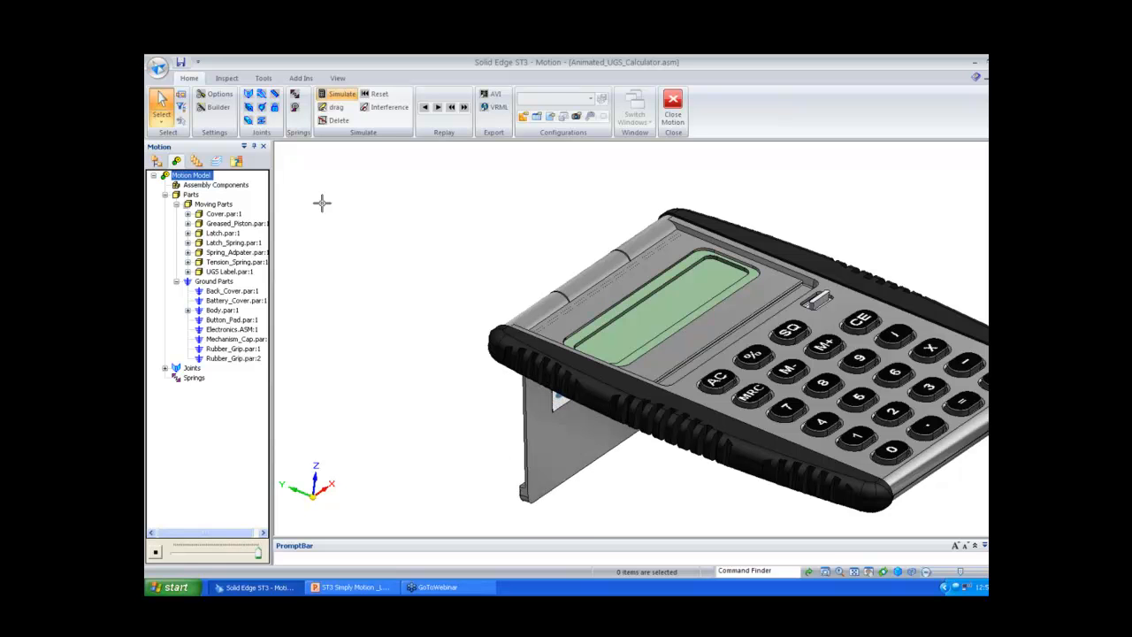
{"action": "left_click", "coordinate": [425, 107]}
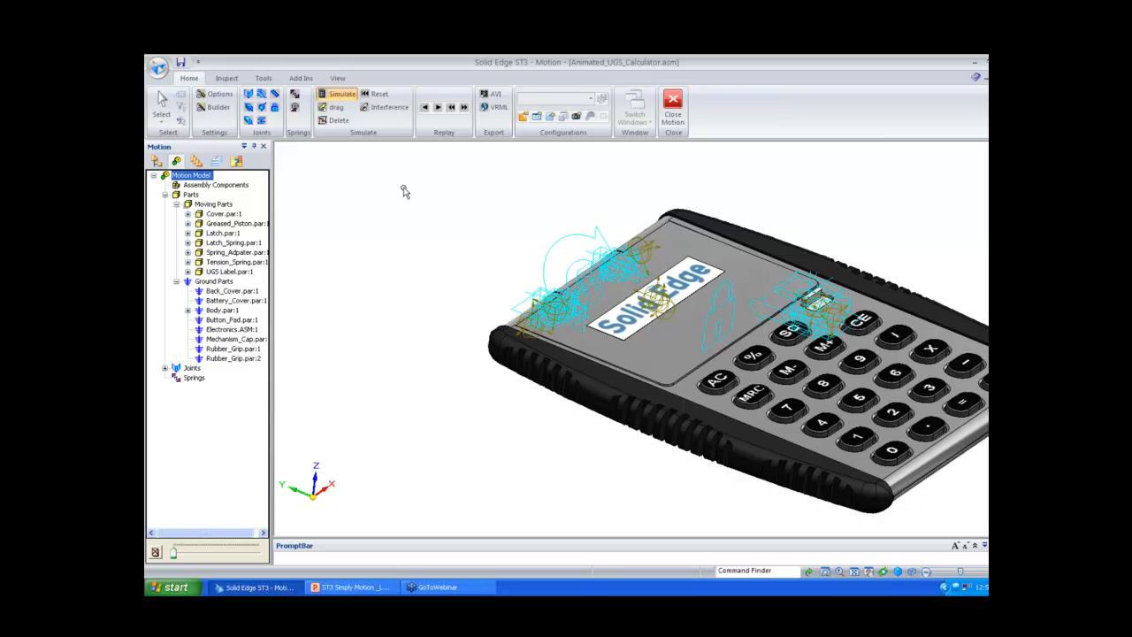
- Review the AVI animation settings in the Motion Builder, advance the current frame to 14, and close the builder
{"action": "left_click", "coordinate": [215, 110]}
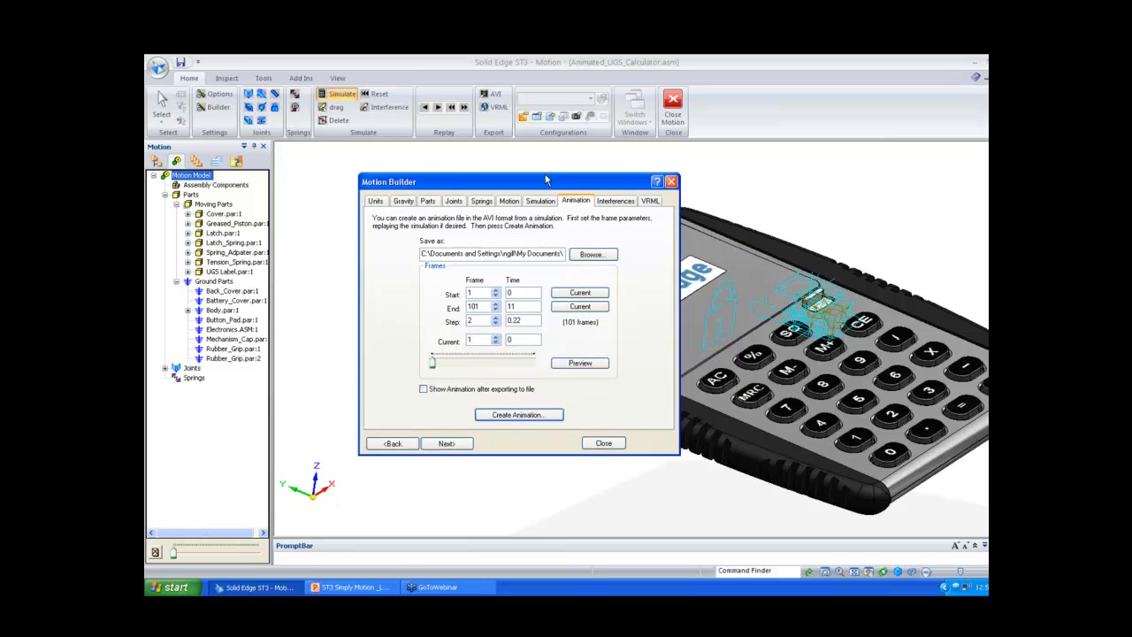
{"action": "left_click_drag", "start_coordinate": [546, 187], "coordinate": [399, 174]}
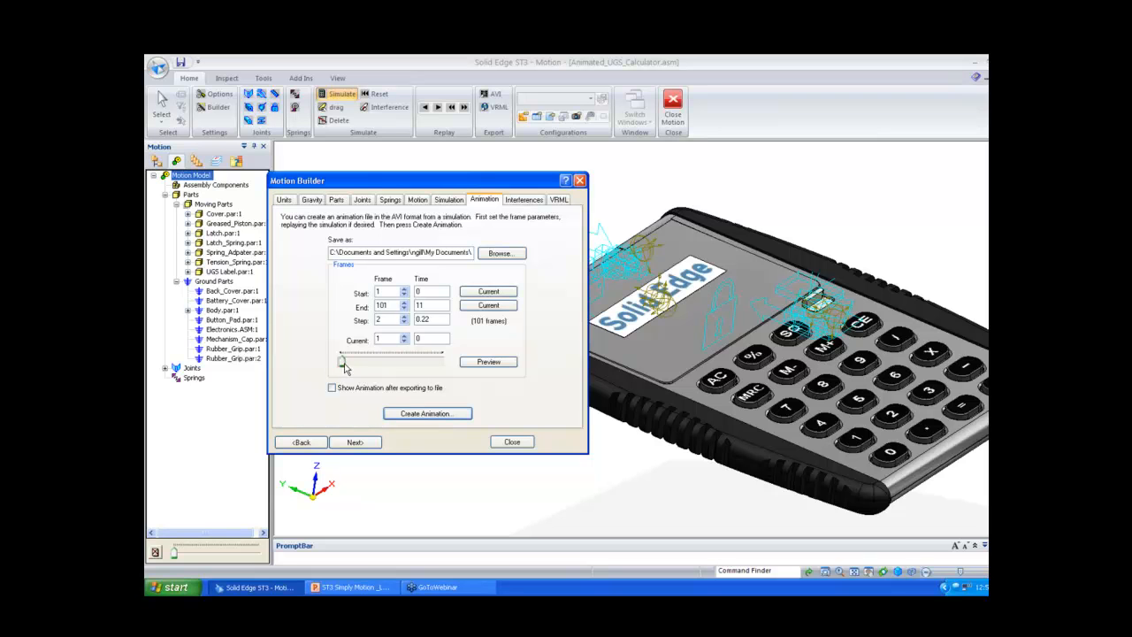
{"action": "mouse_move", "coordinate": [343, 365]}
{"action": "left_mouse_down"}
{"action": "mouse_move", "coordinate": [408, 366]}
{"action": "mouse_move", "coordinate": [354, 367]}
{"action": "left_mouse_up"}
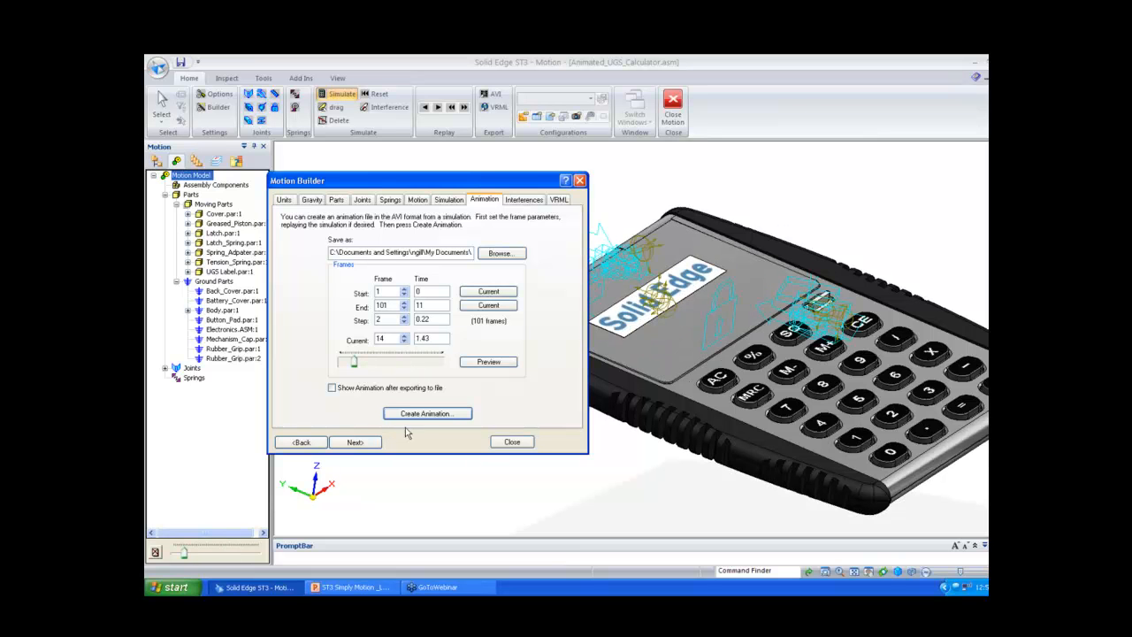
{"action": "left_click", "coordinate": [511, 442]}
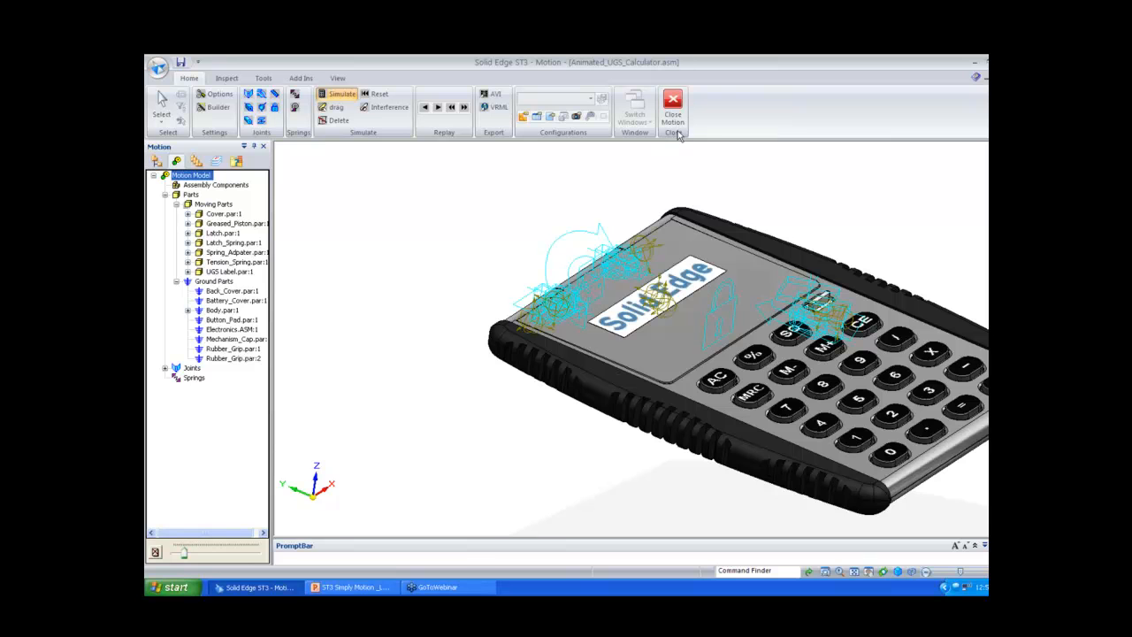
- Exit the Motion environment and switch to the ST3 Simply Motion presentation in PowerPoint
{"action": "left_click", "coordinate": [675, 121]}
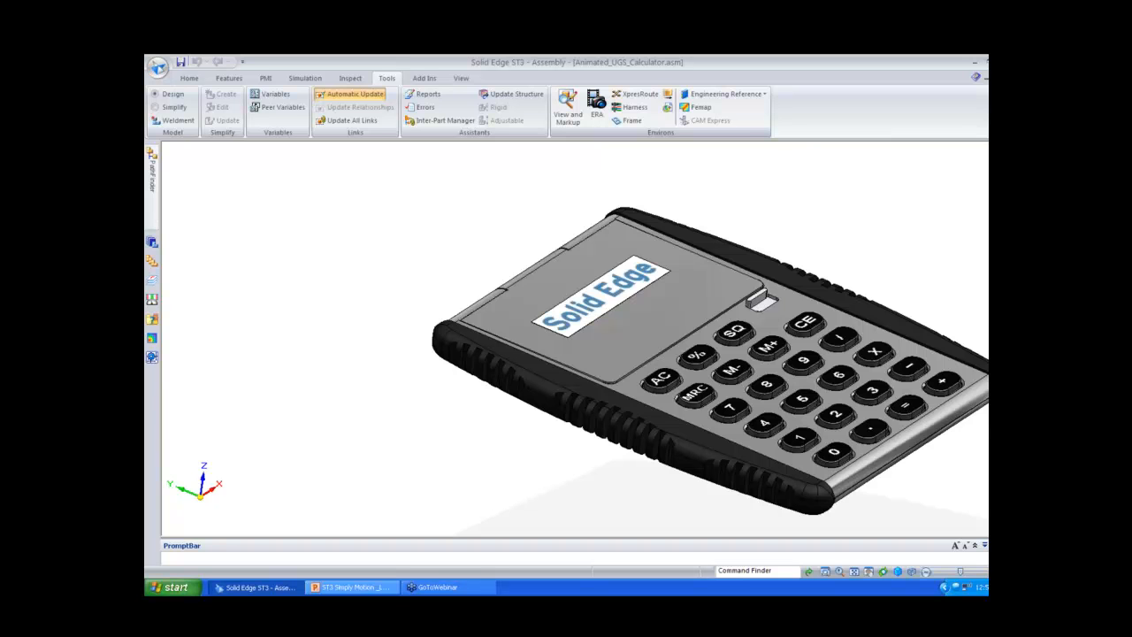
{"action": "key", "text": "alt+Tab"}
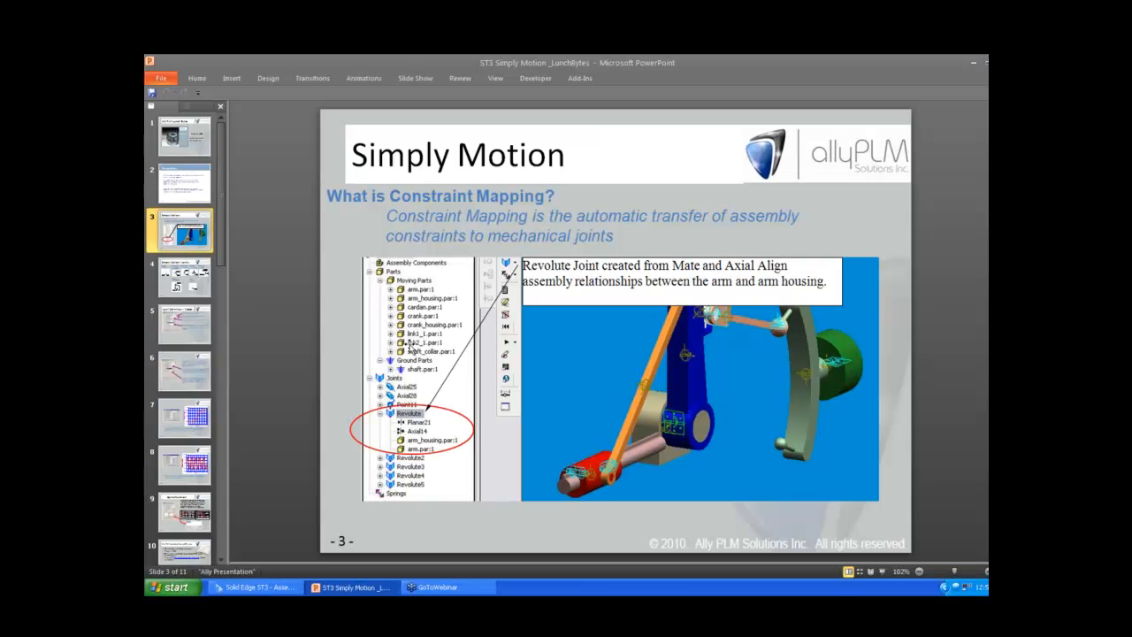